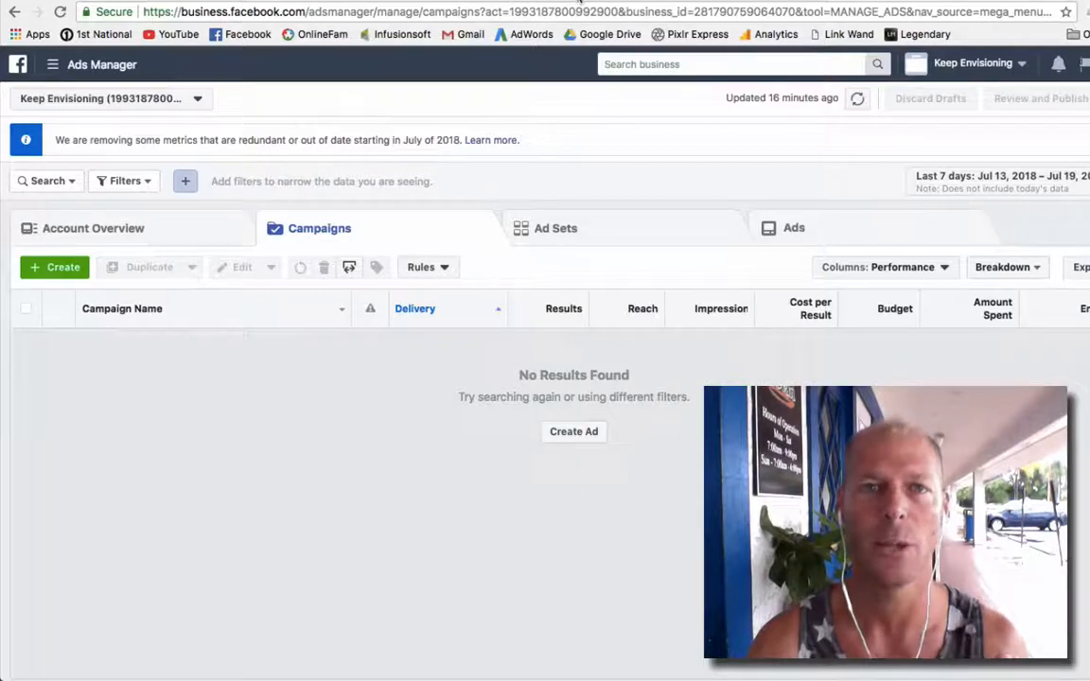
- Review the keepenvisioning.com landing page, then look through the posts on the KeepEnvisioning.com Facebook page
click(579, 2)
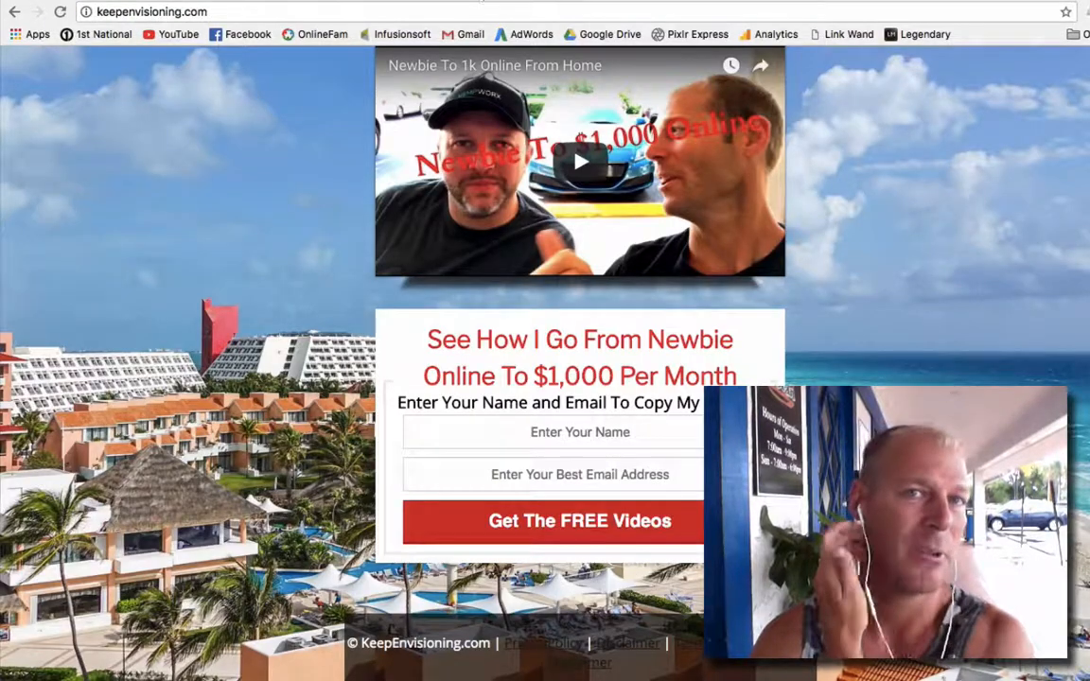
click(464, 3)
scroll(123, 326, down, 2)
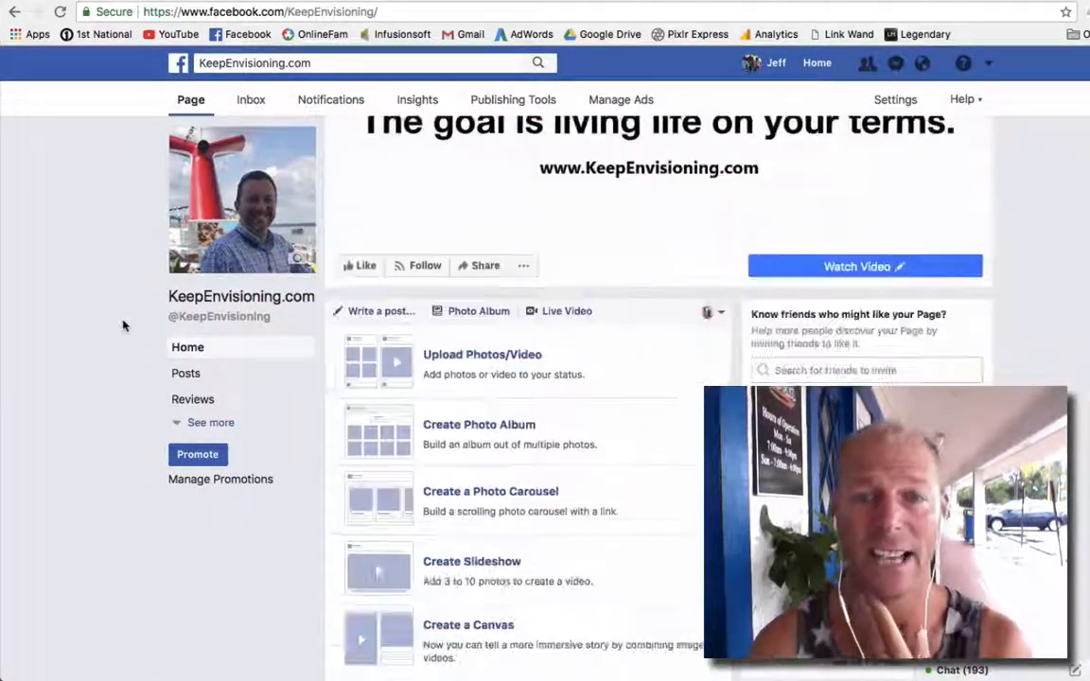
scroll(123, 326, down, 8)
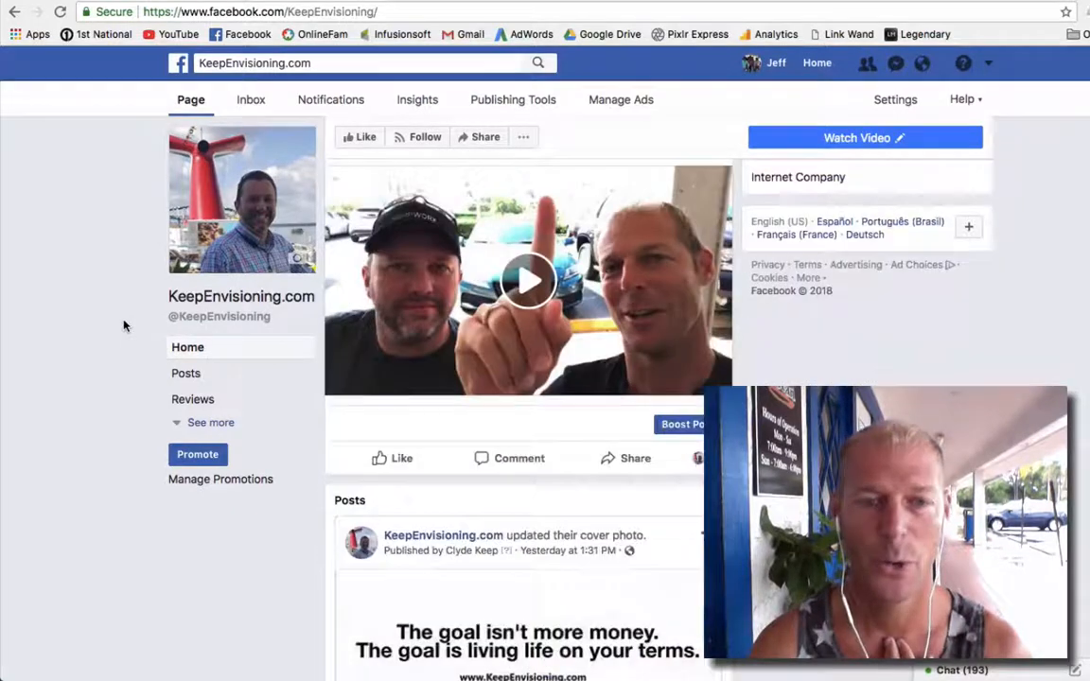
scroll(123, 326, down, 4)
scroll(124, 325, up, 5)
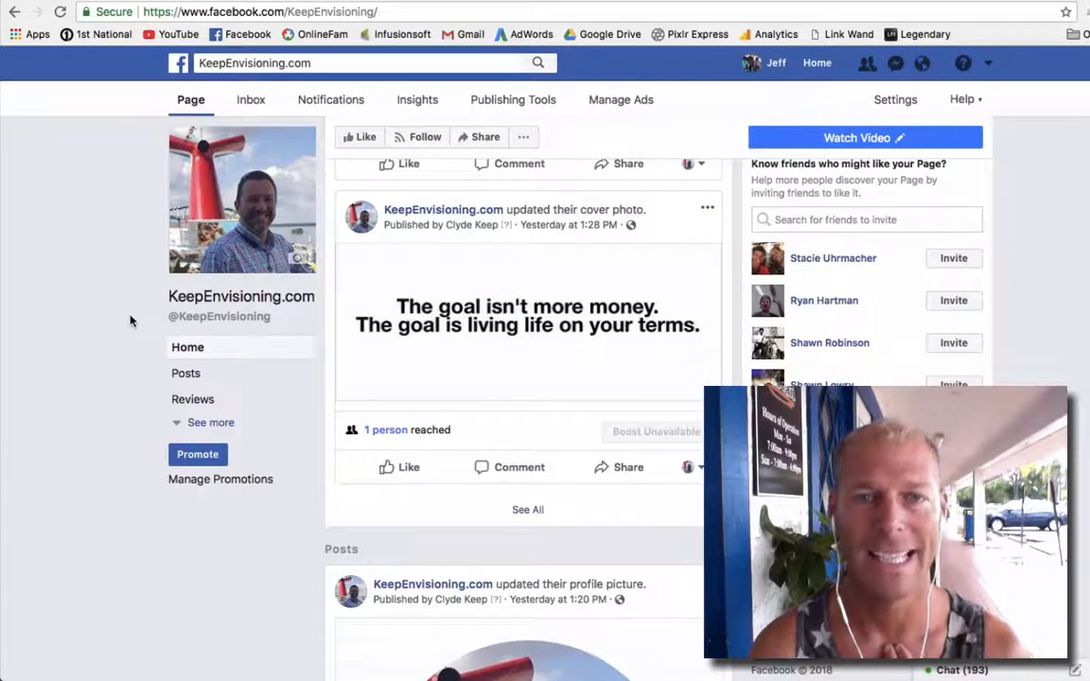
scroll(125, 321, up, 2)
scroll(124, 320, up, 3)
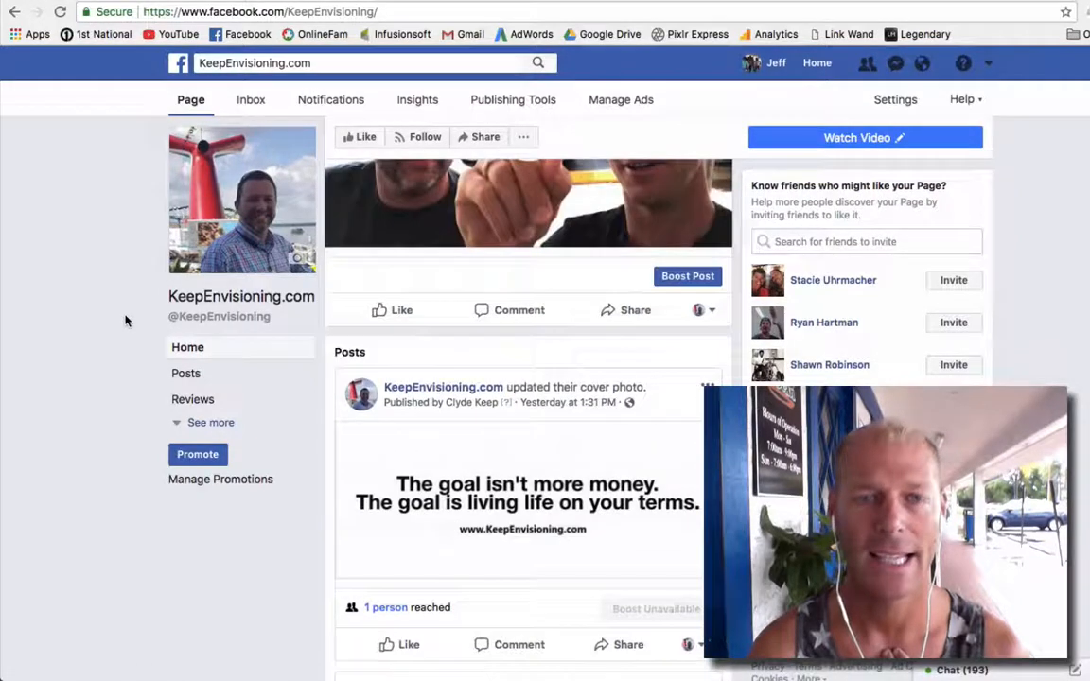
scroll(125, 321, down, 3)
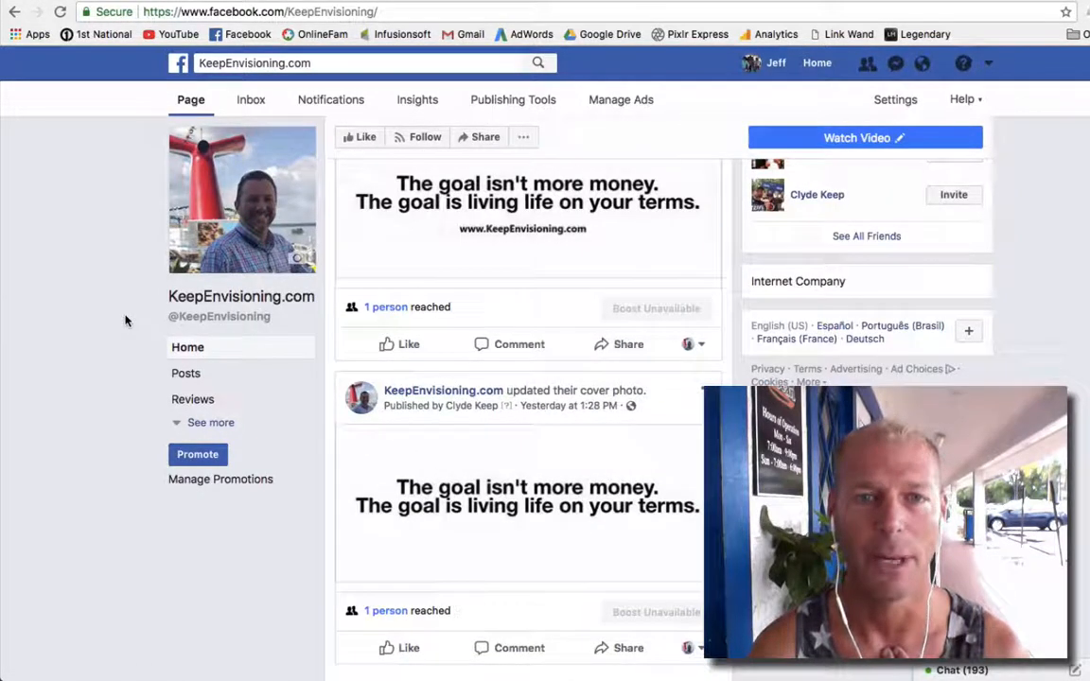
scroll(125, 321, up, 6)
scroll(124, 320, up, 2)
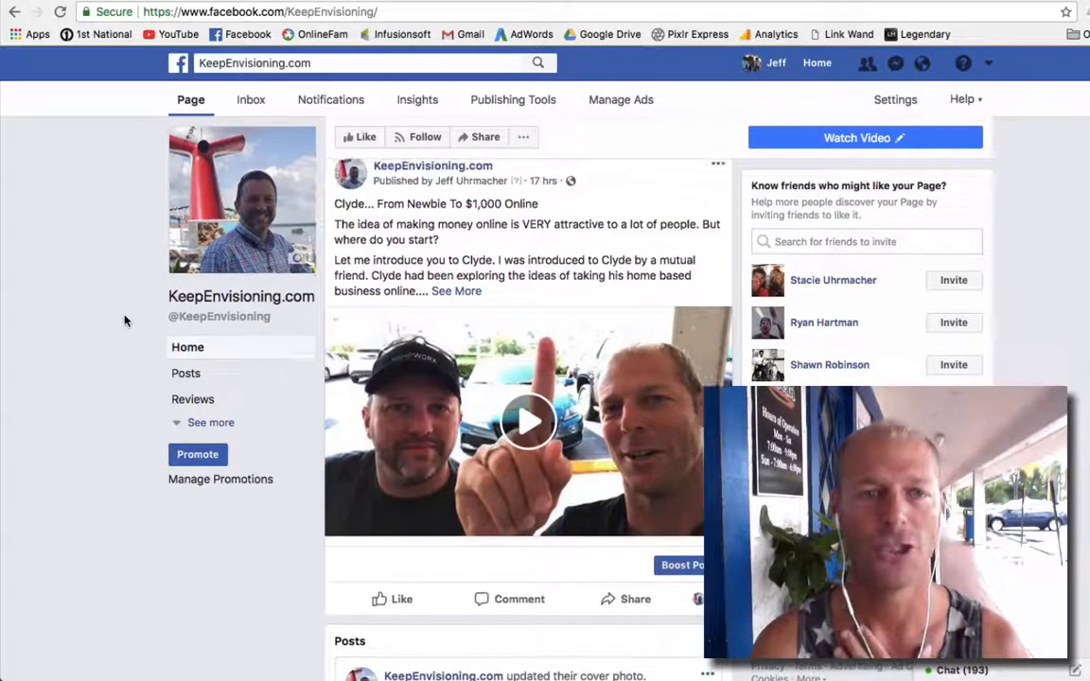
scroll(124, 321, up, 1)
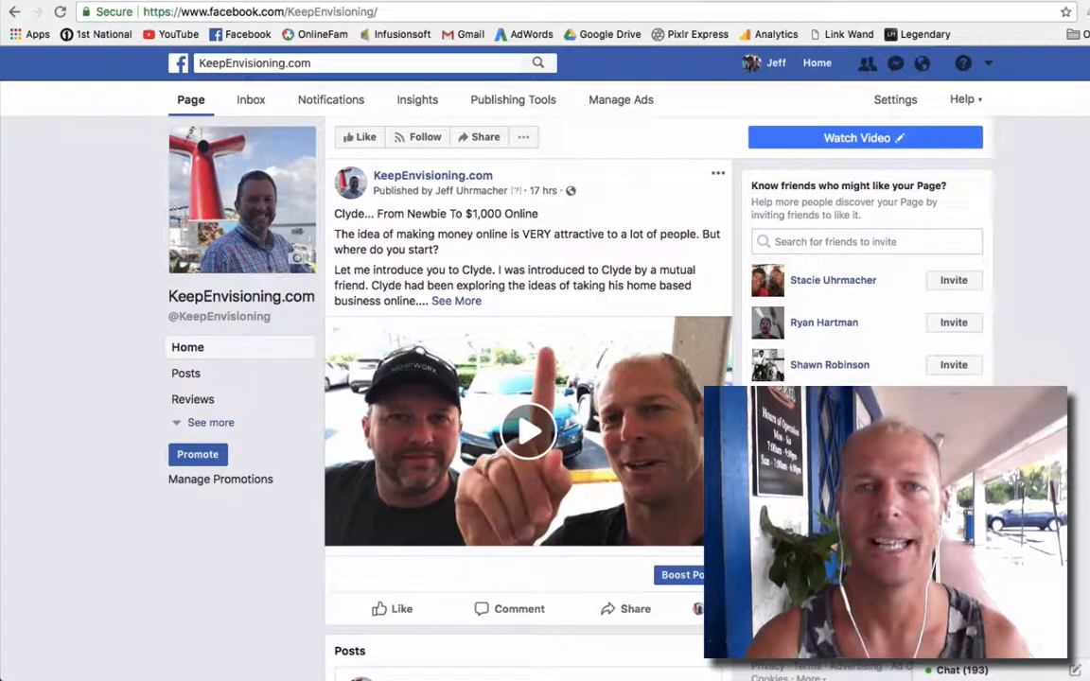
- Examine the page's introductory video post, temporarily circling its "From Newbie To $1,000 Online" title line with the screen-drawing tool
click(709, 1)
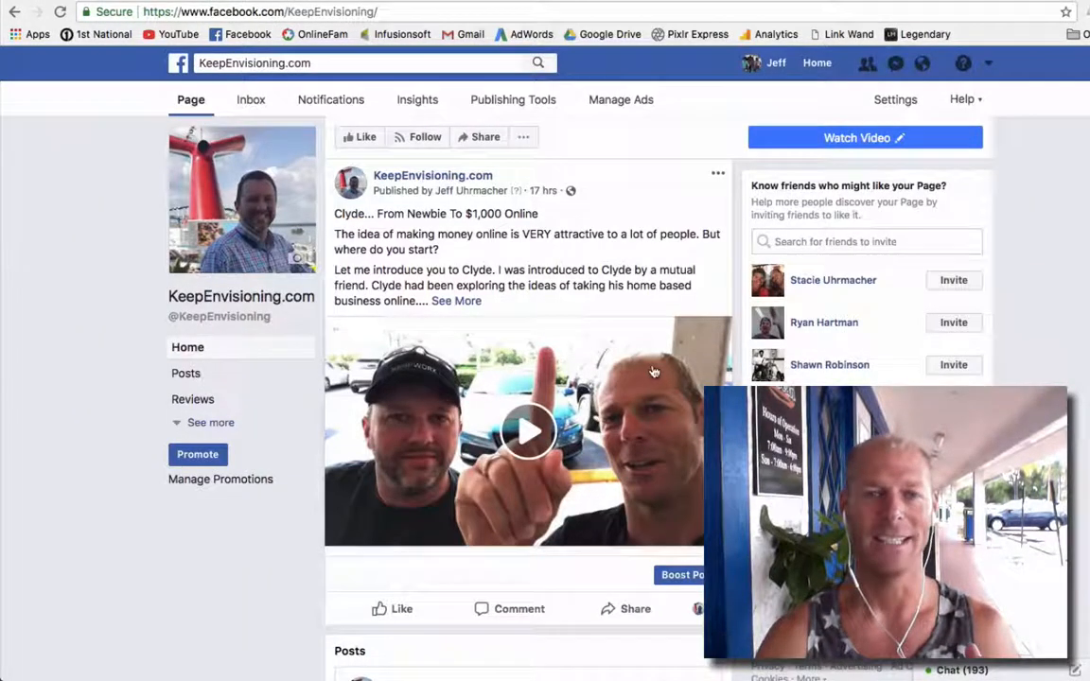
scroll(663, 368, down, 5)
scroll(664, 368, up, 7)
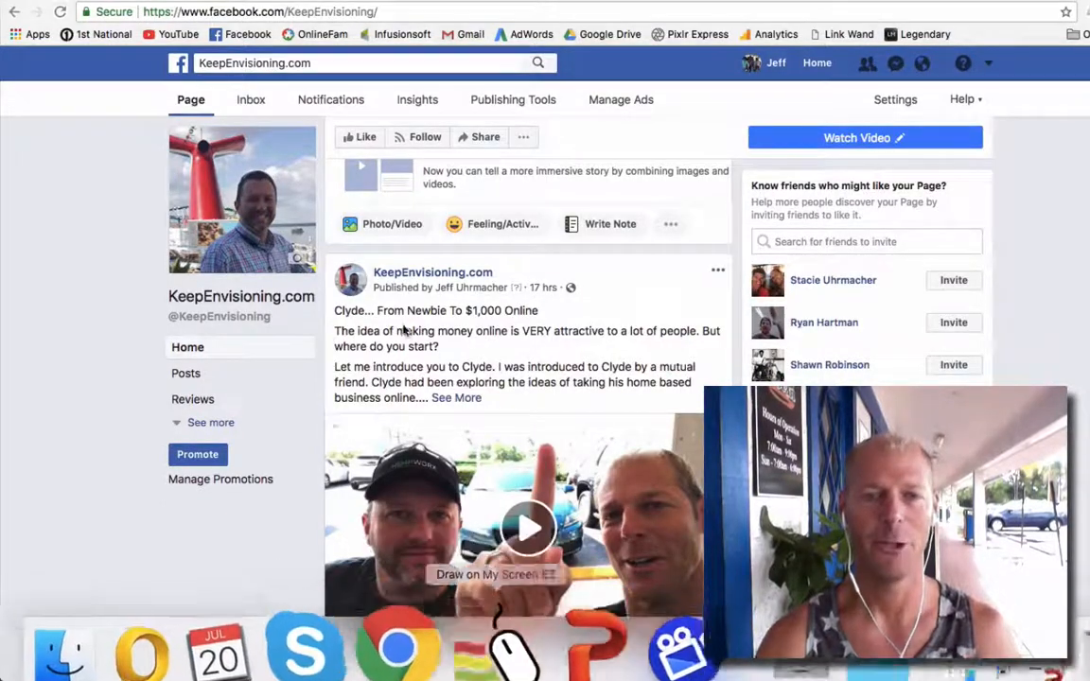
mouse_move(322, 301)
mouse_down()
mouse_move(444, 331)
mouse_move(544, 296)
mouse_move(312, 276)
mouse_move(370, 327)
mouse_up()
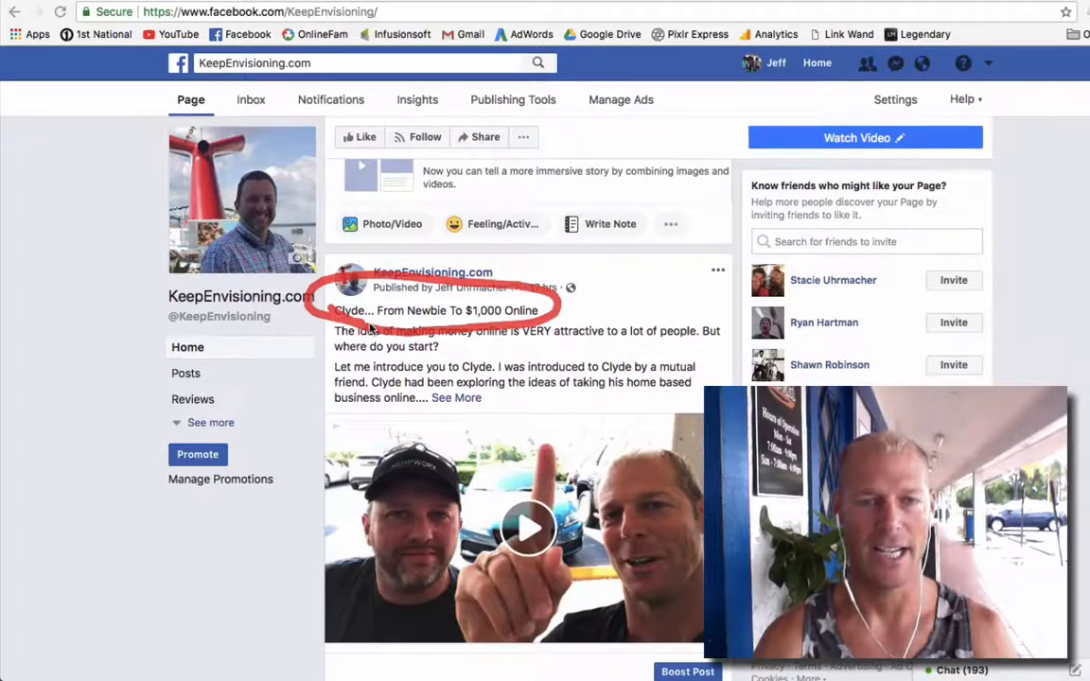
key(Escape)
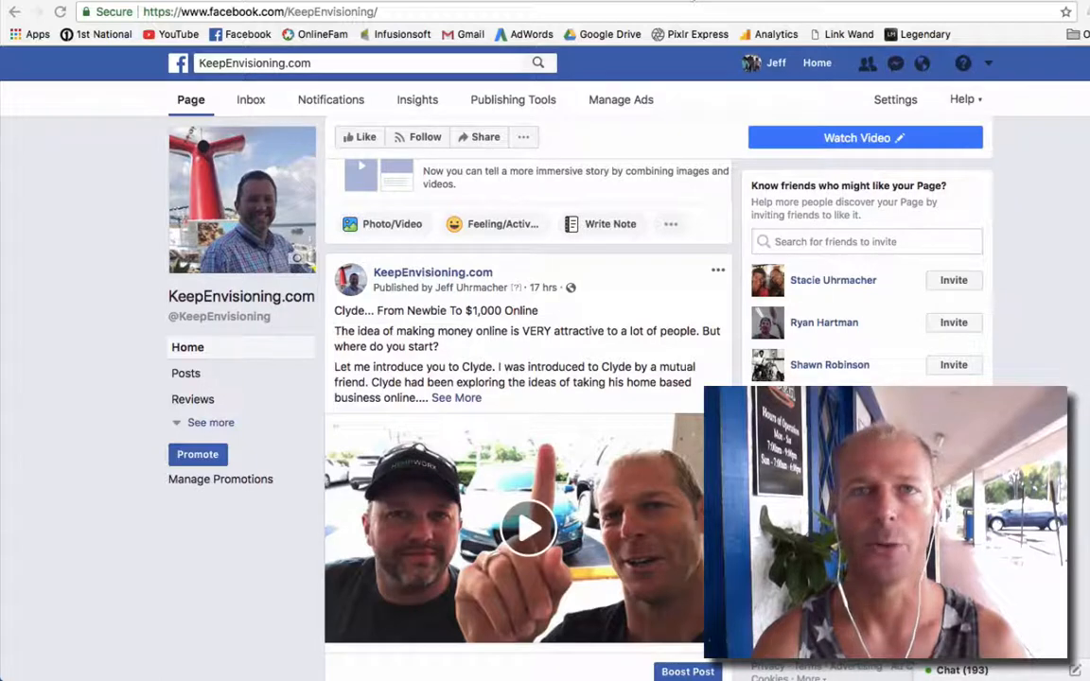
- Switch to Ads Manager and start a new campaign with the Video views objective
click(694, 1)
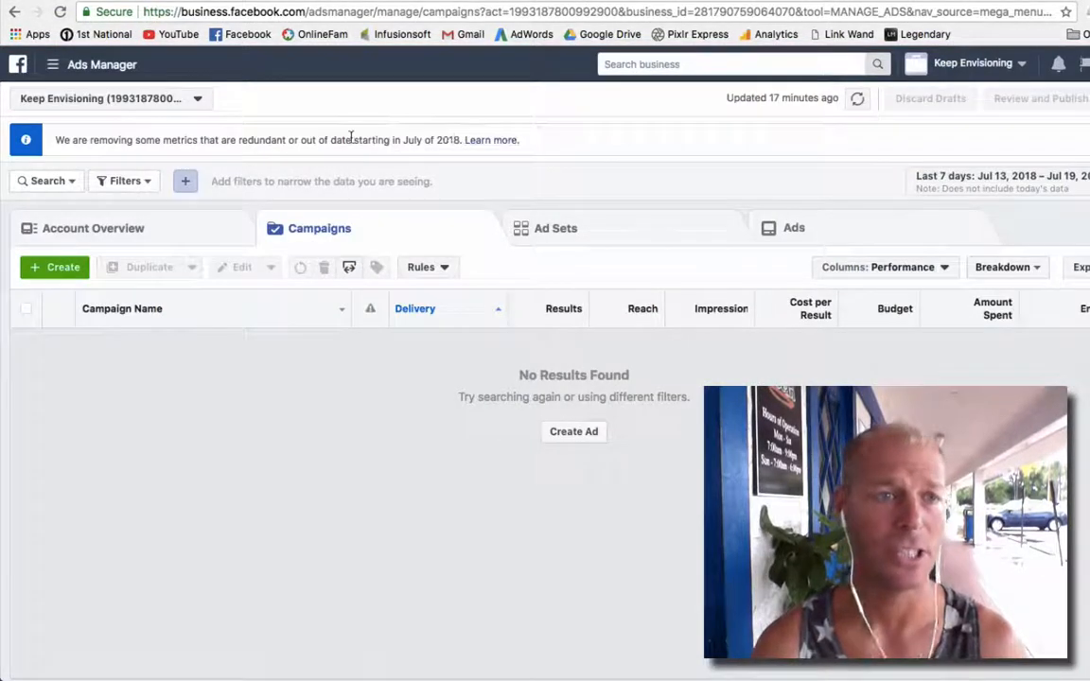
click(78, 267)
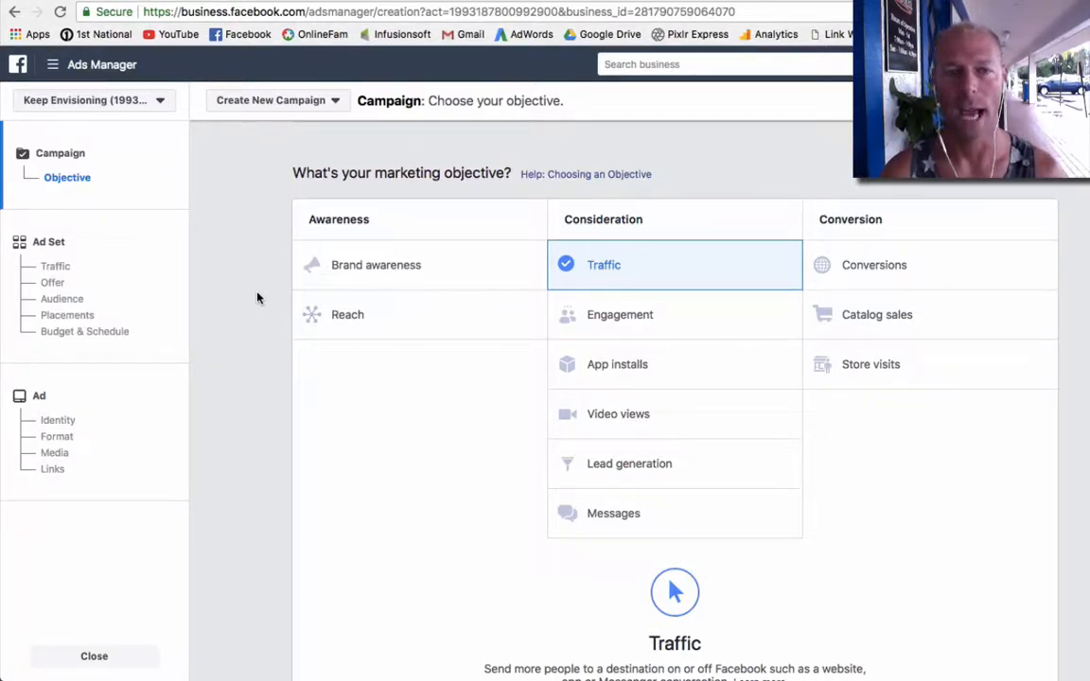
click(632, 417)
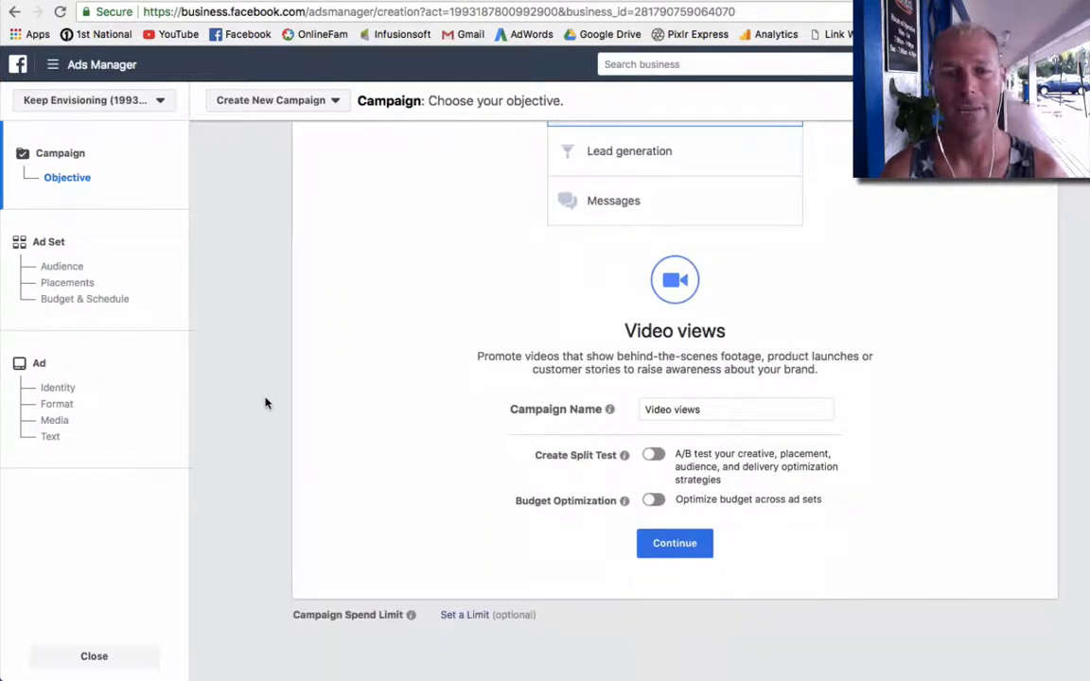
- Name the campaign "From Newbie To $1,000 Online Video Views", reusing the title text from the Facebook page's video post
click(646, 409)
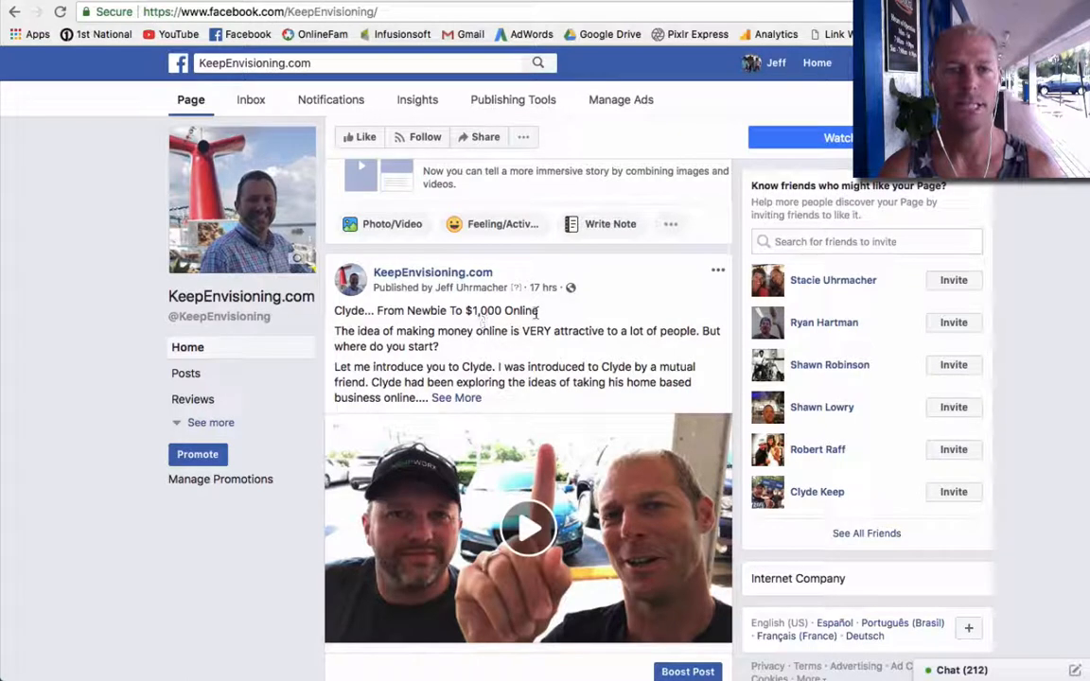
drag(538, 312, 377, 310)
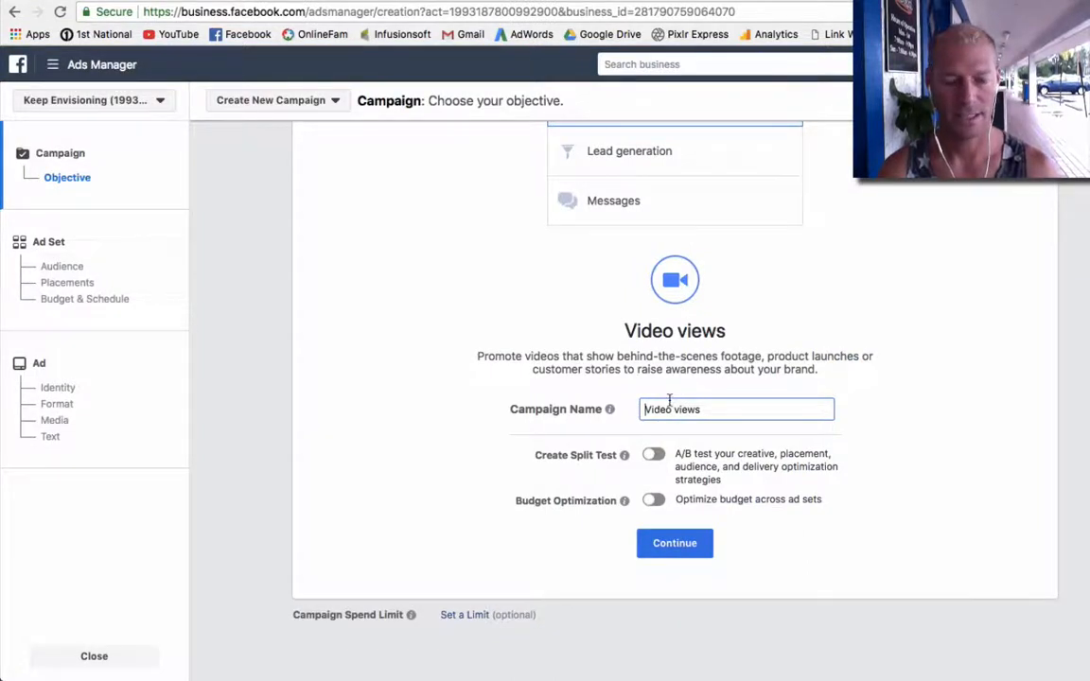
text(From Newbie To $1,000 Online)
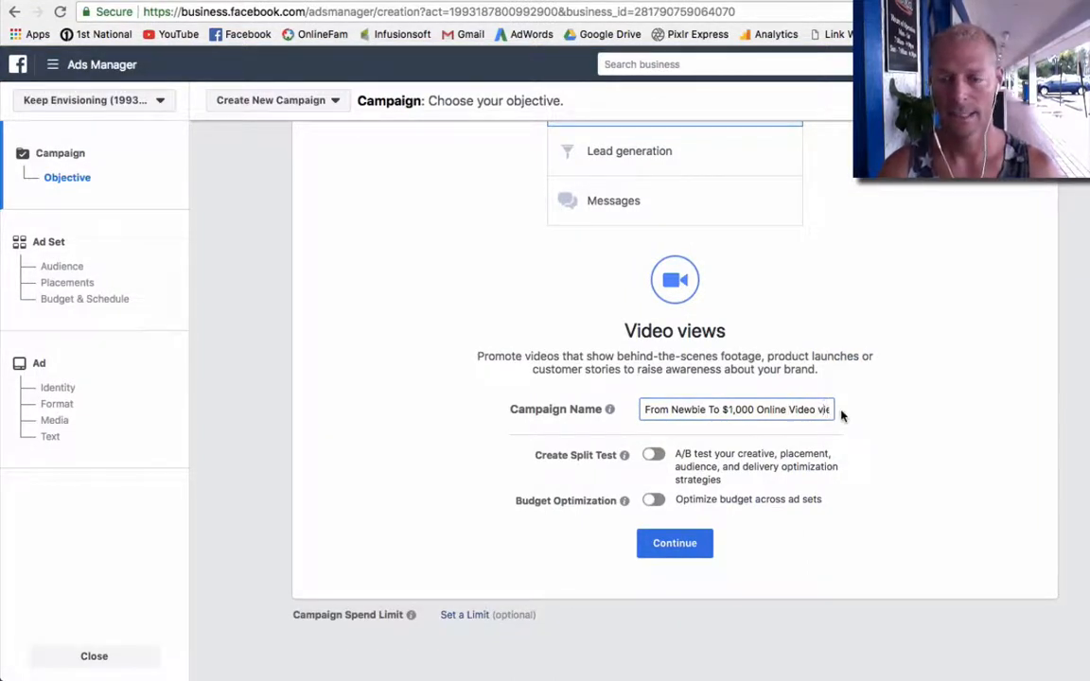
key(BackSpace)
text(V)
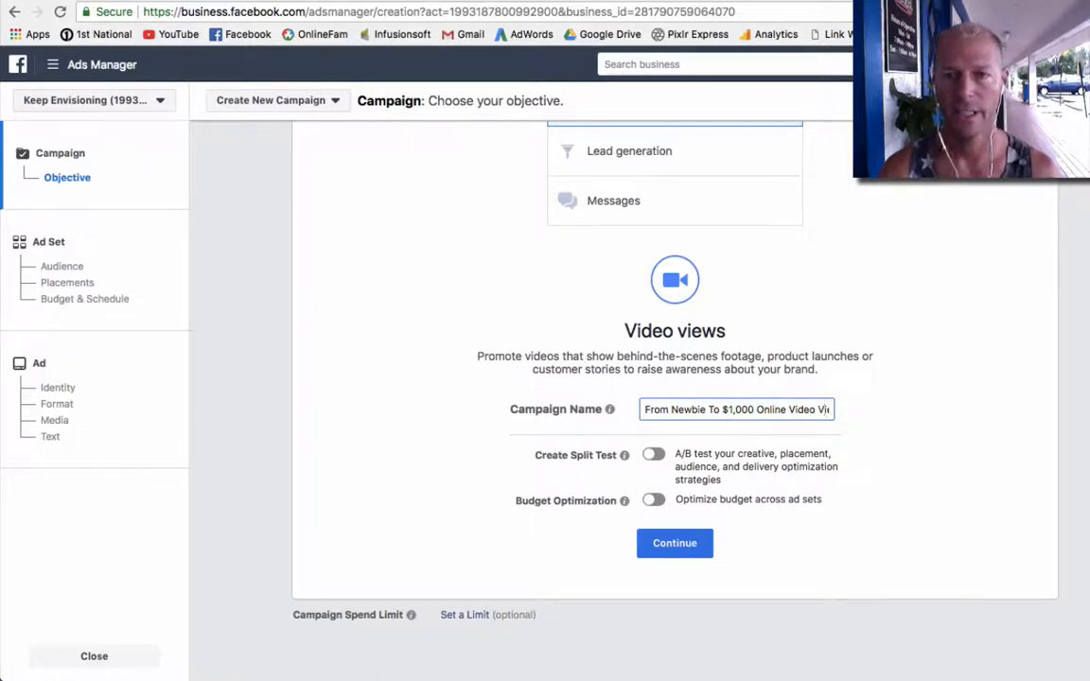
- Copy the campaign name, continue to the ad set, and name it "From Newbie To $1,000 Online Video Views" as well
triple_click(774, 410)
key(ctrl+c)
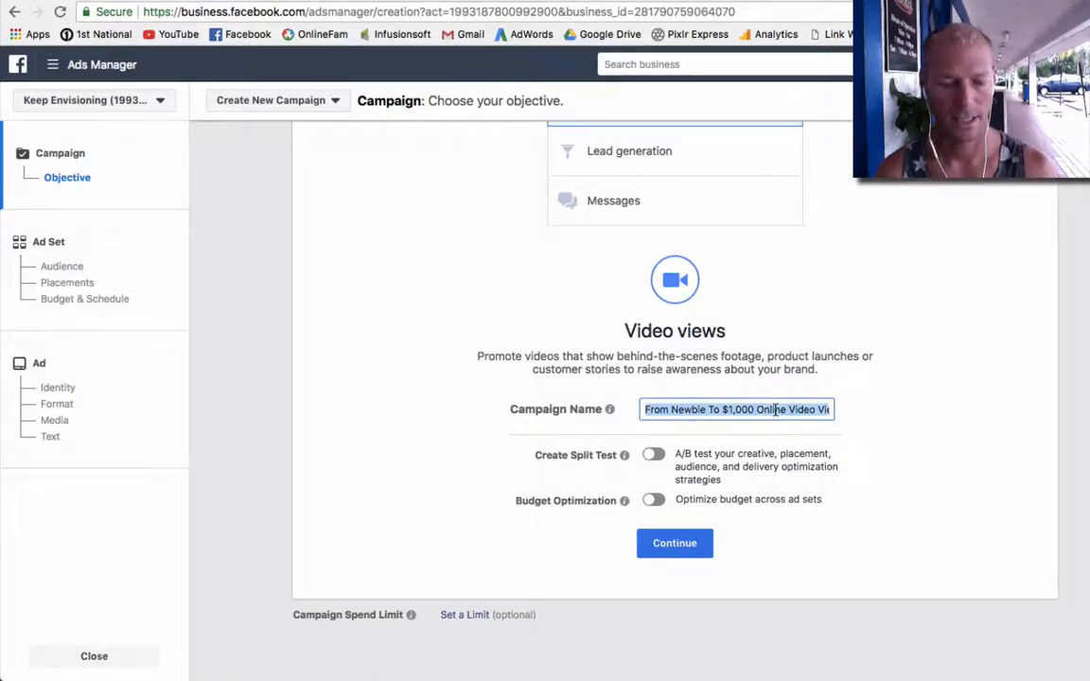
click(393, 457)
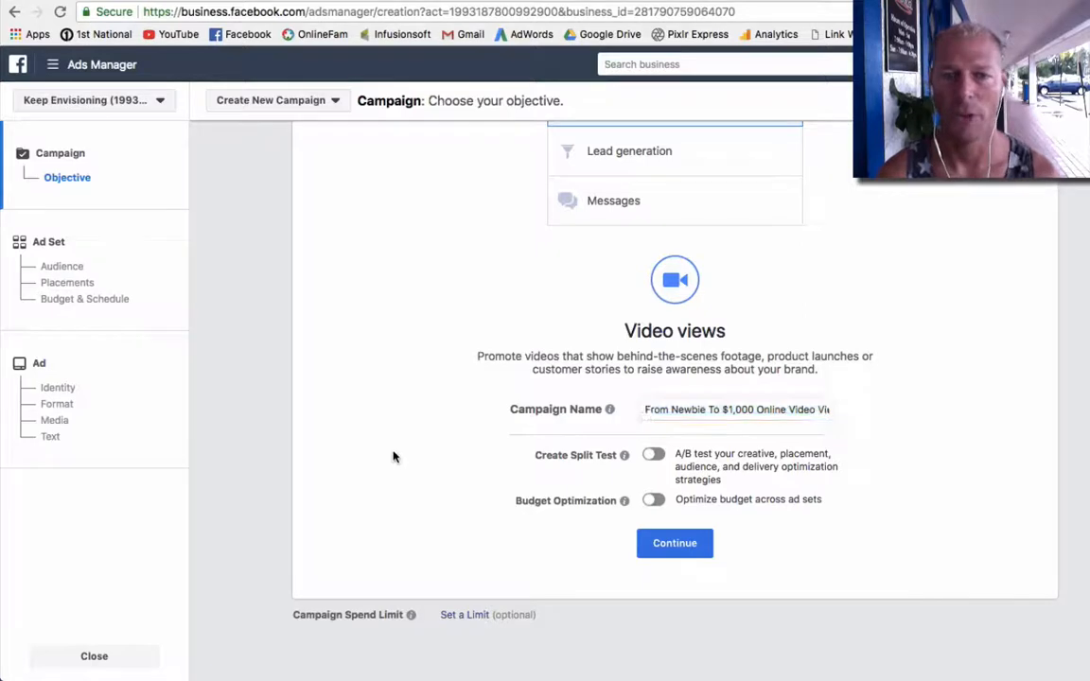
scroll(395, 441, up, 3)
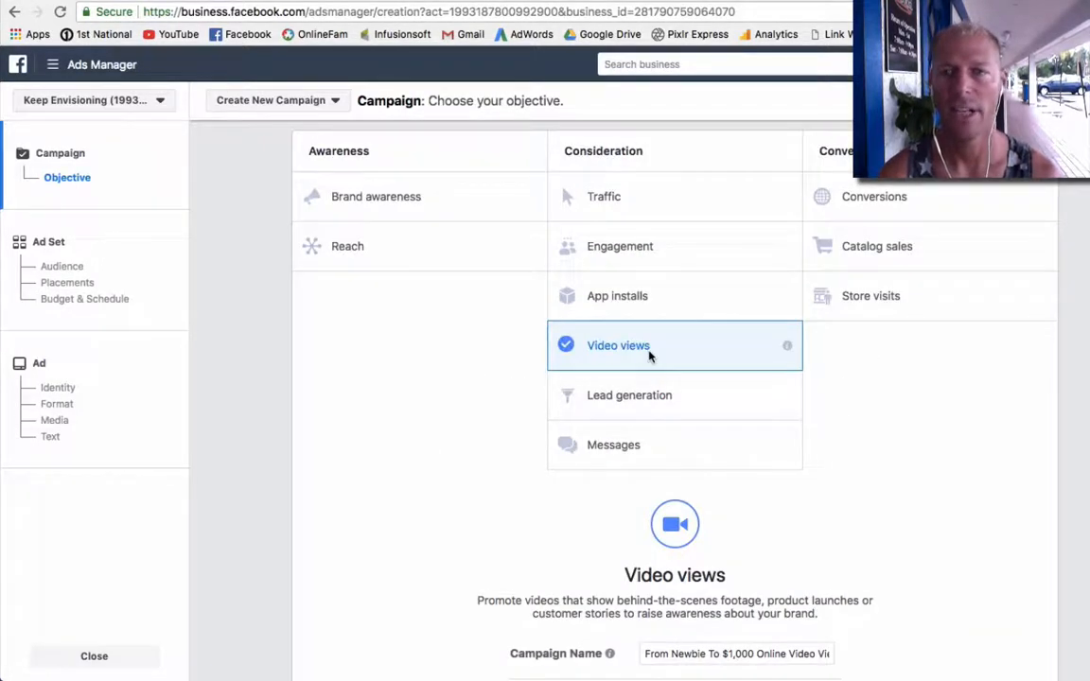
scroll(445, 374, down, 3)
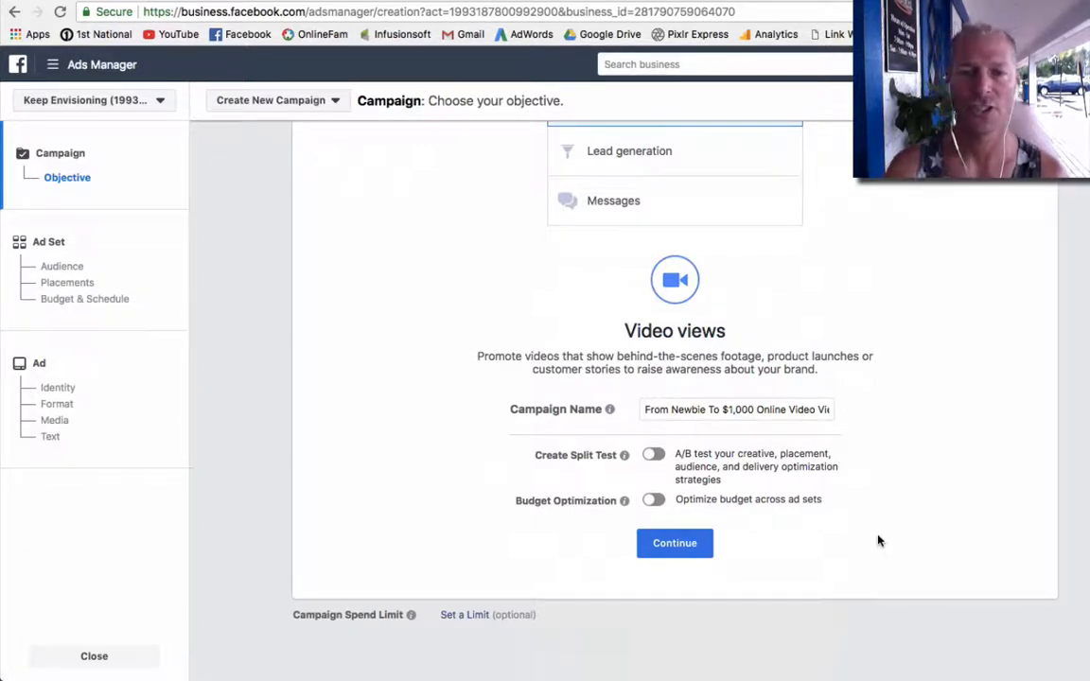
click(675, 552)
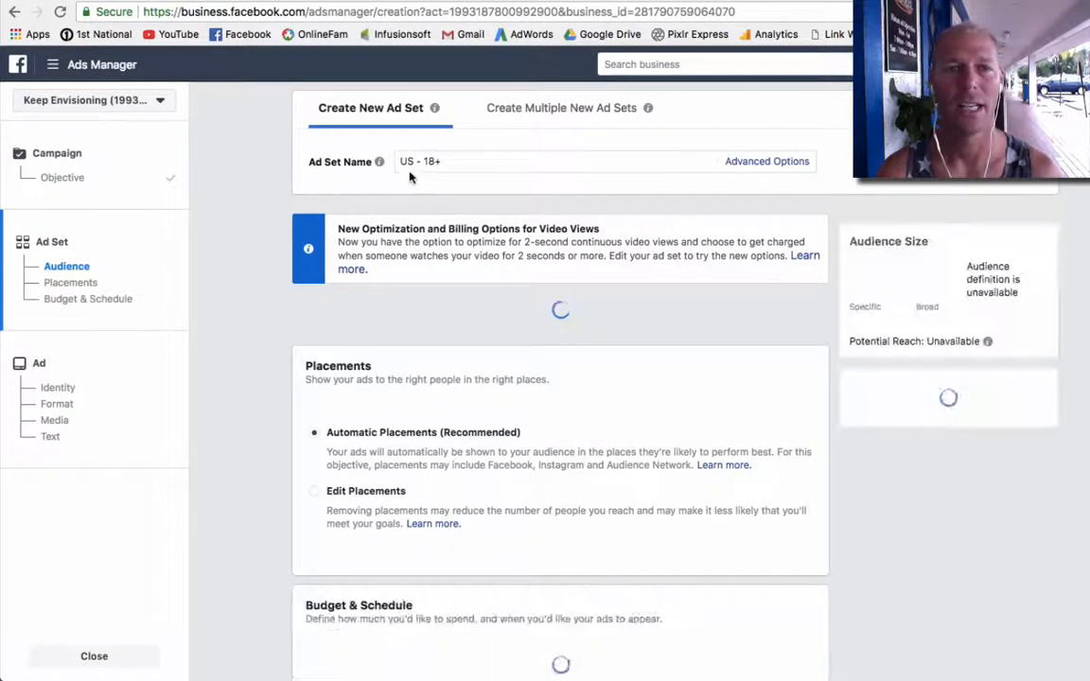
triple_click(415, 164)
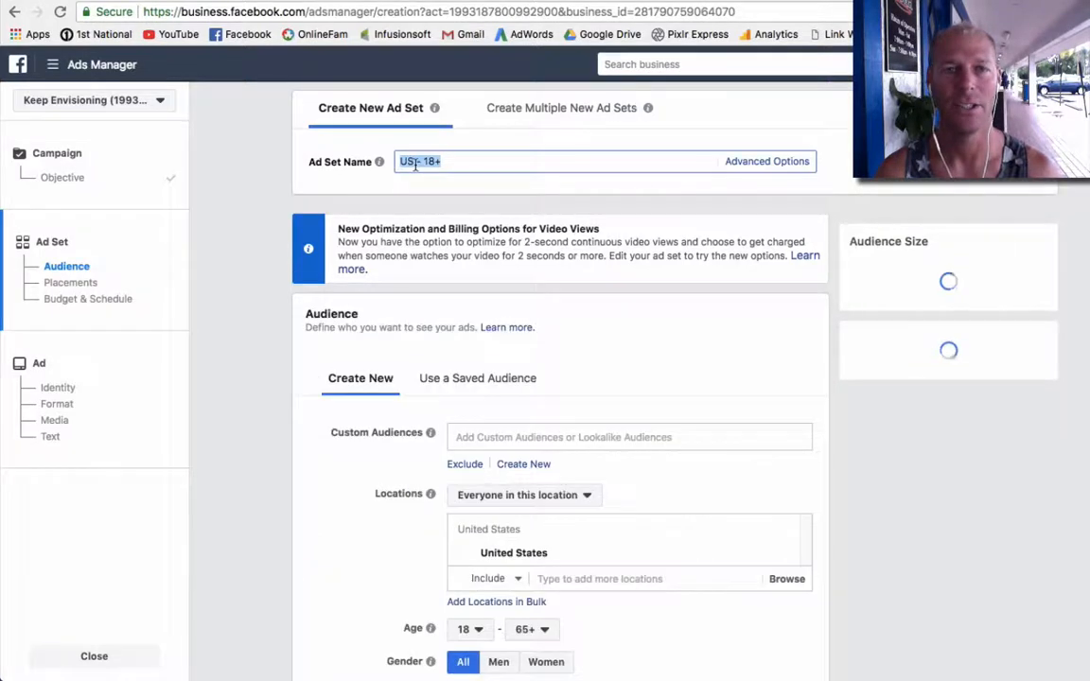
key(ctrl+v)
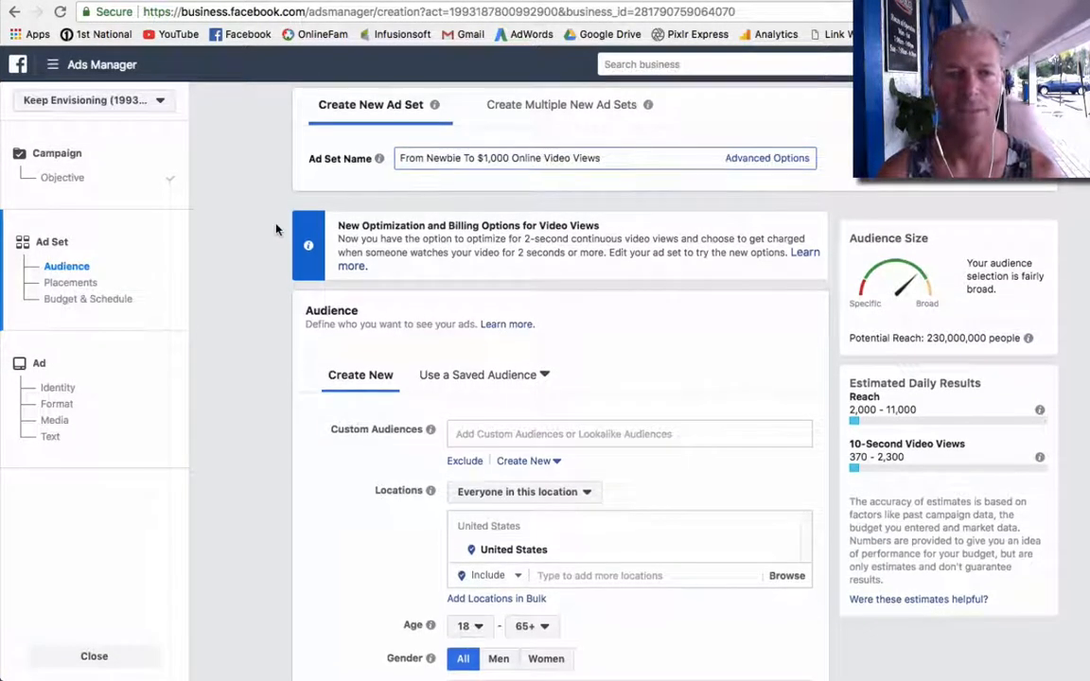
- Examine the ad set's audience size and estimated daily results, temporarily circling them with the screen-drawing tool
scroll(276, 229, down, 2)
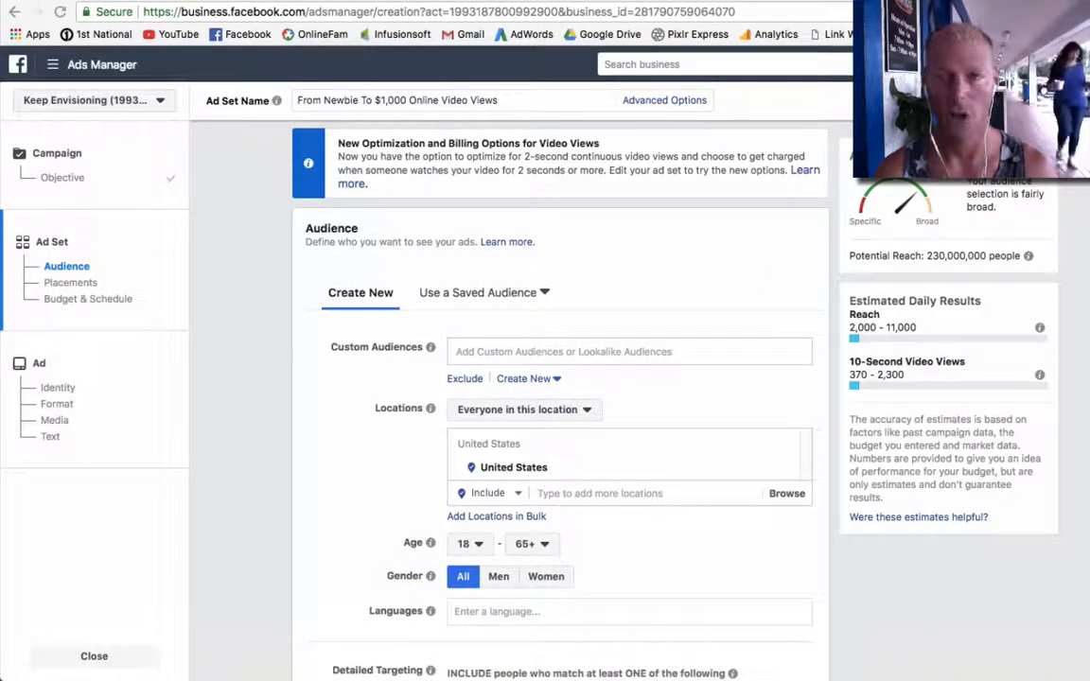
drag(840, 166, 825, 397)
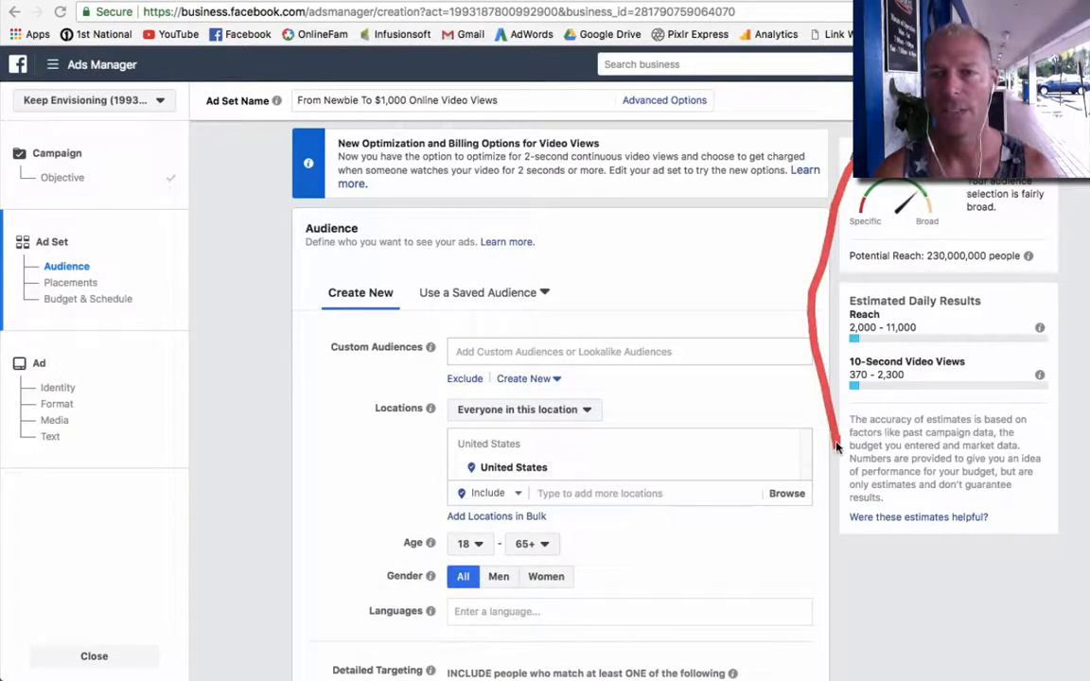
mouse_move(837, 447)
mouse_down()
mouse_move(1048, 427)
mouse_move(1072, 263)
mouse_move(1067, 182)
mouse_up()
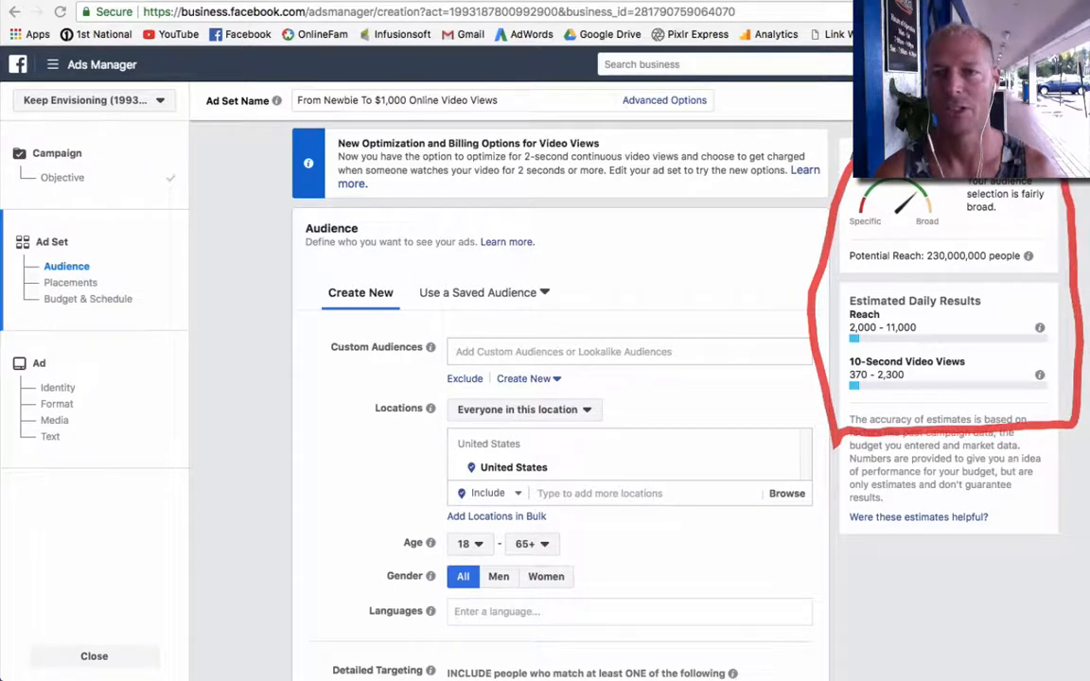
key(Escape)
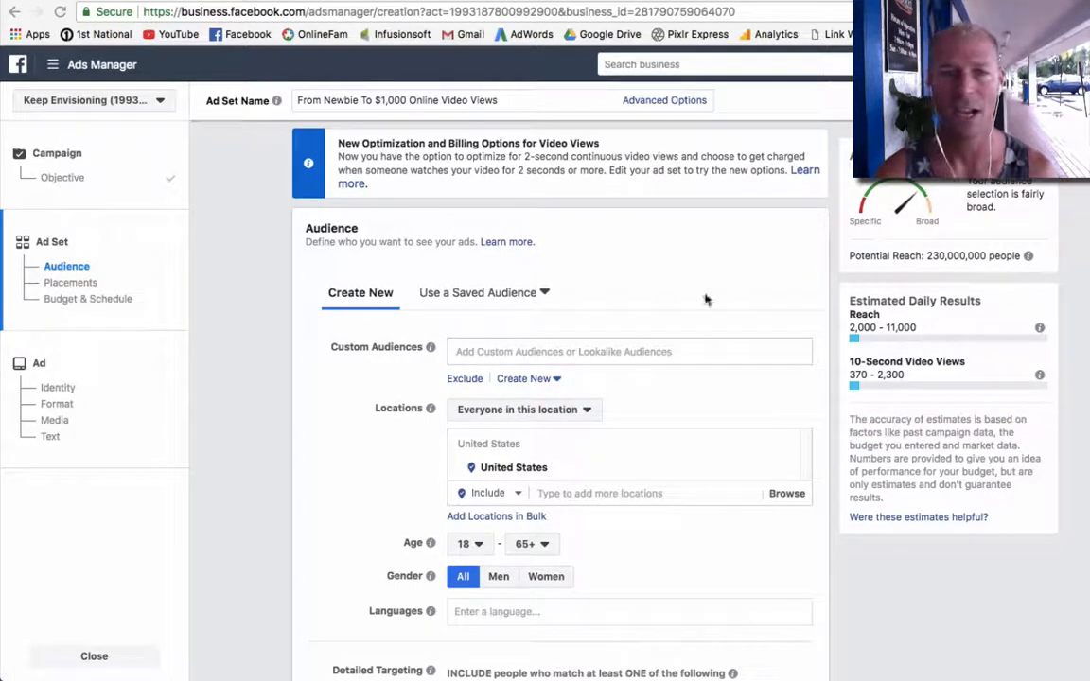
scroll(334, 441, down, 15)
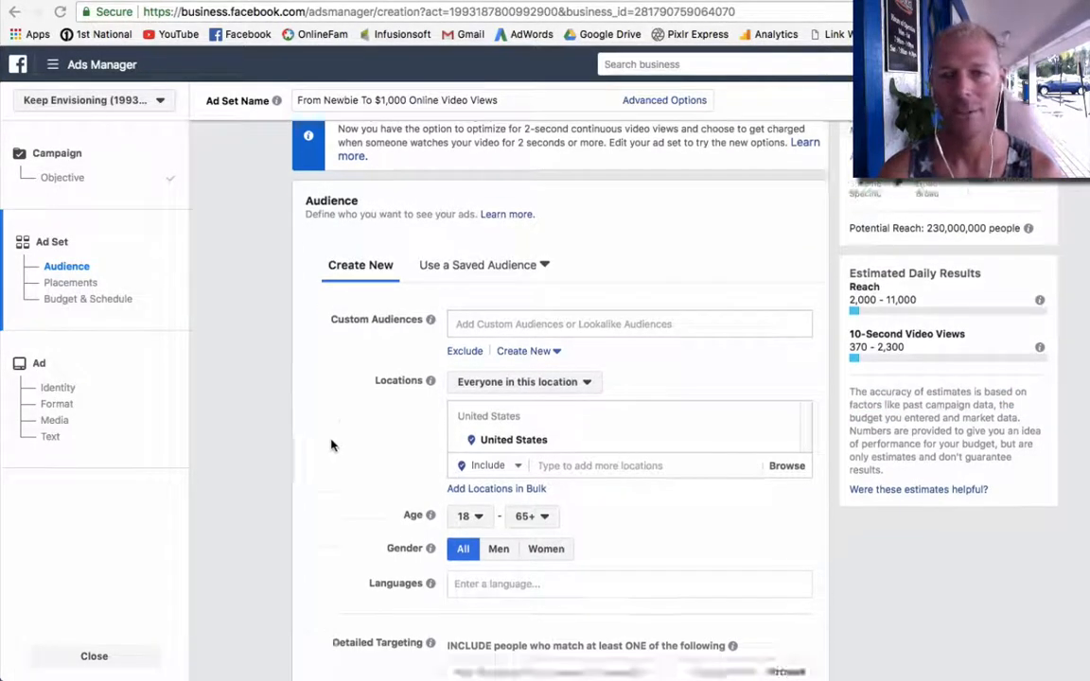
scroll(289, 444, up, 5)
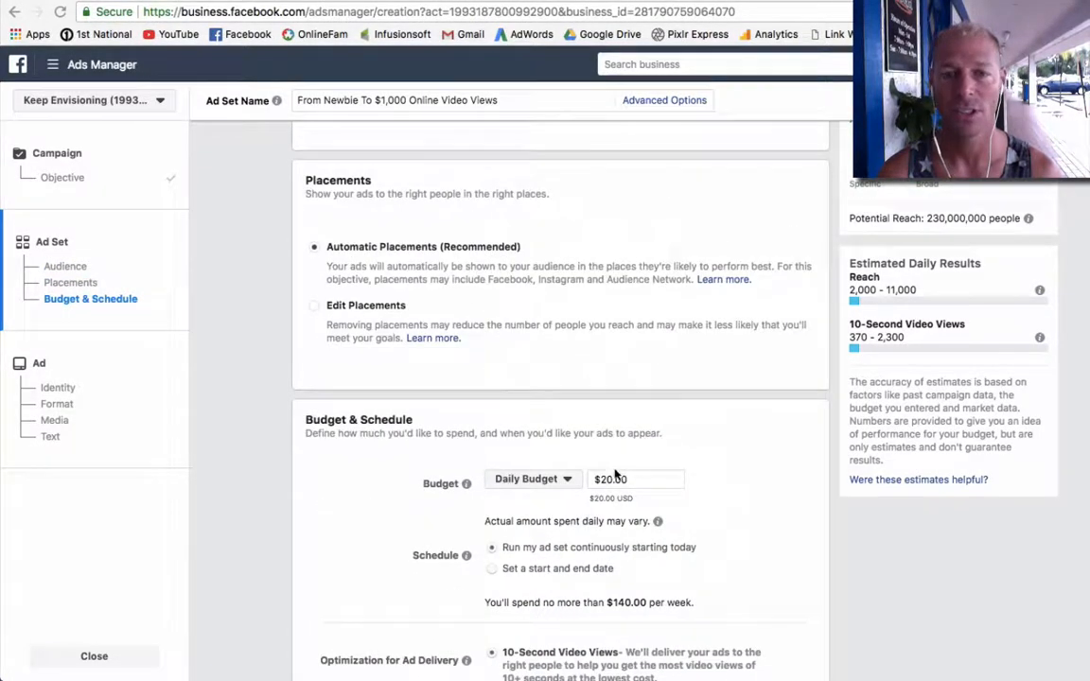
click(610, 479)
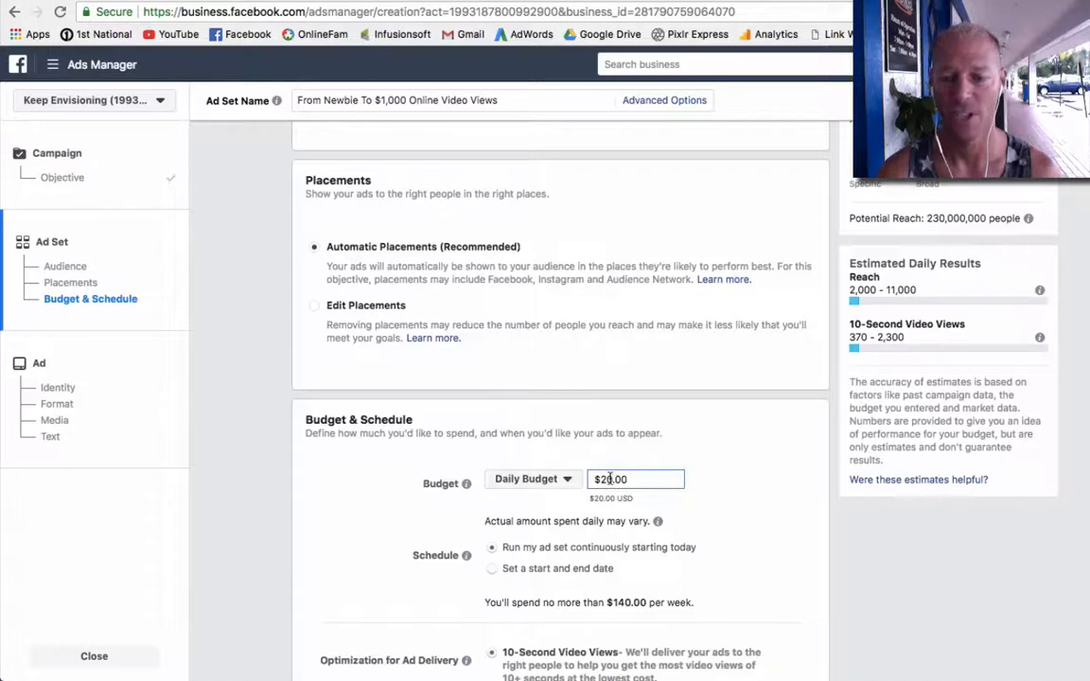
key(BackSpace)
key(BackSpace)
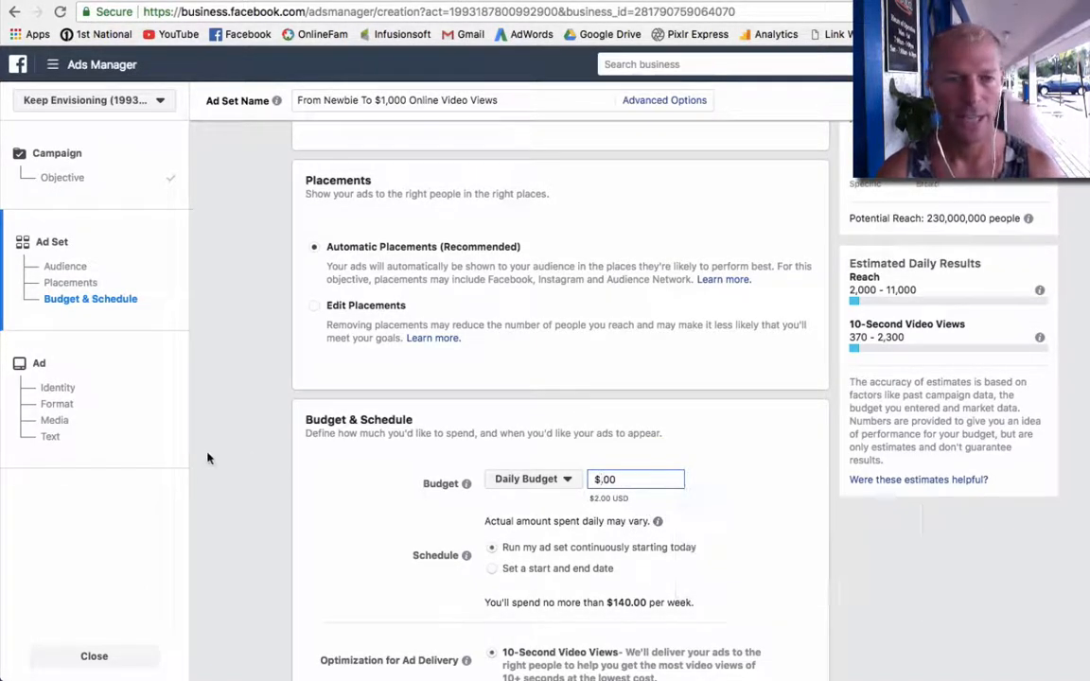
- Switch the ad set from a daily to a lifetime budget and set the amount to $150
scroll(237, 464, down, 2)
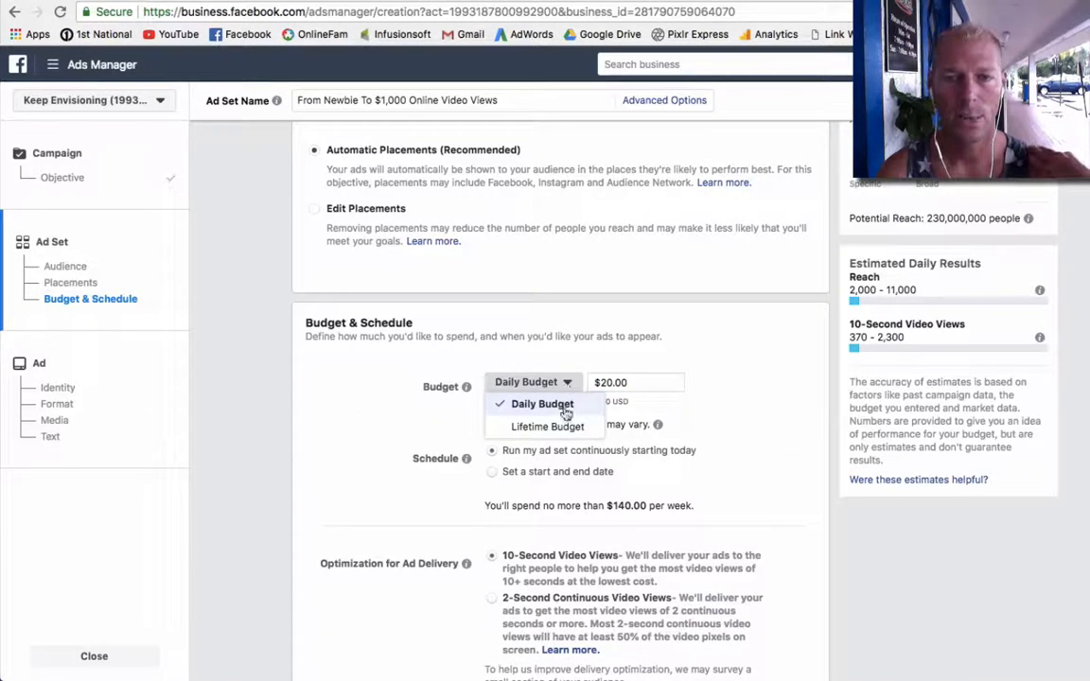
click(557, 428)
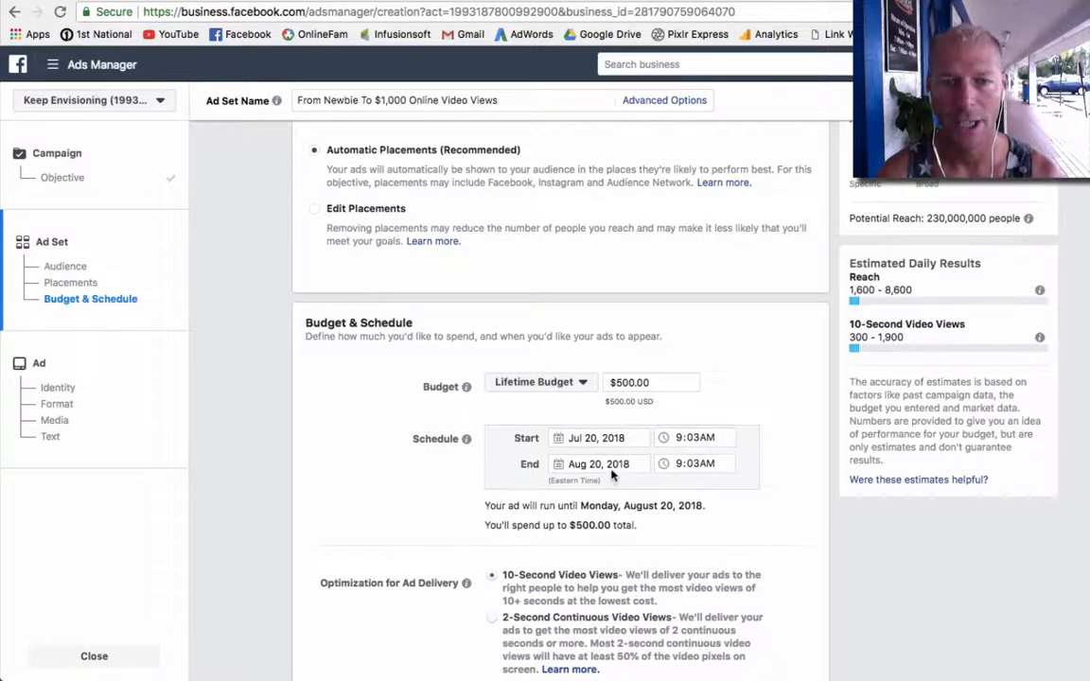
click(632, 382)
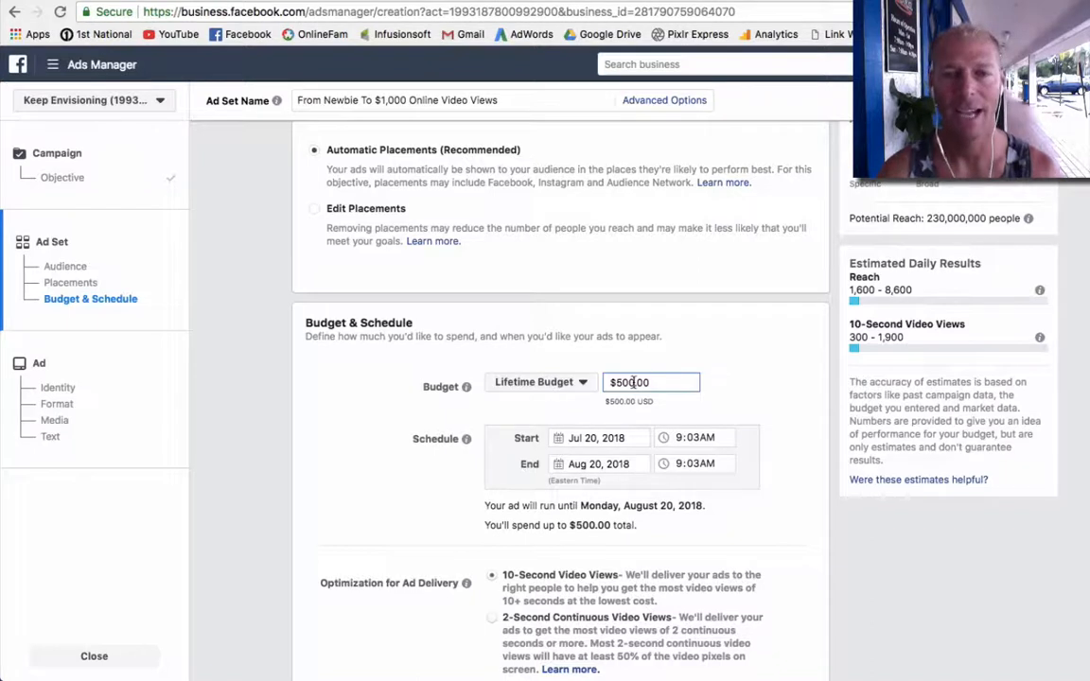
key(BackSpace)
key(BackSpace)
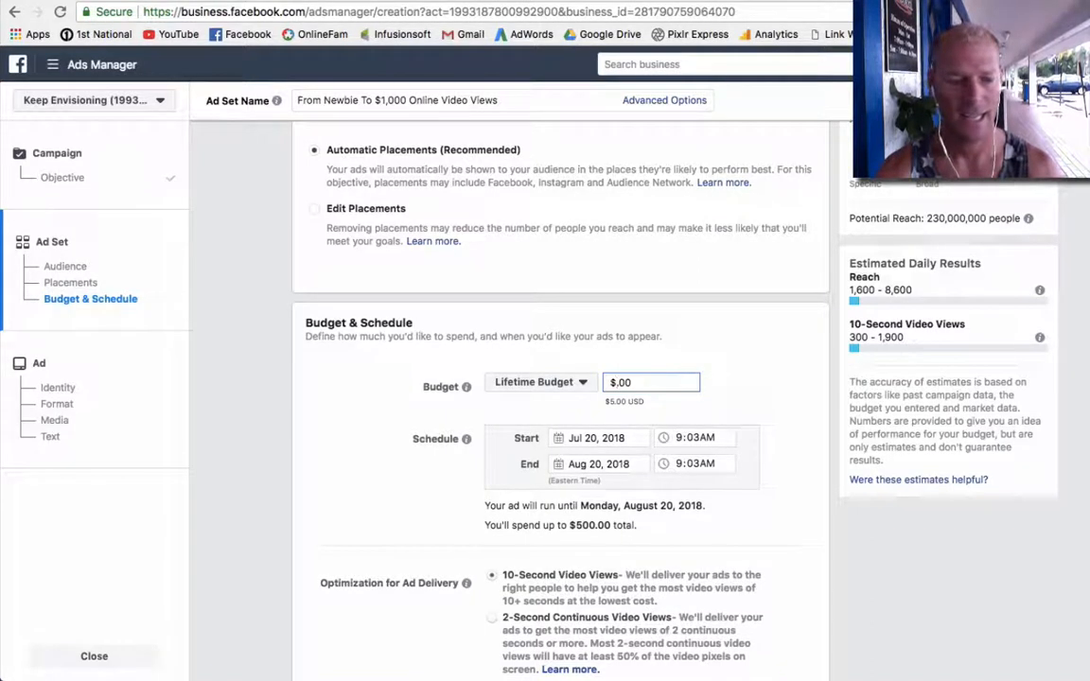
text(150)
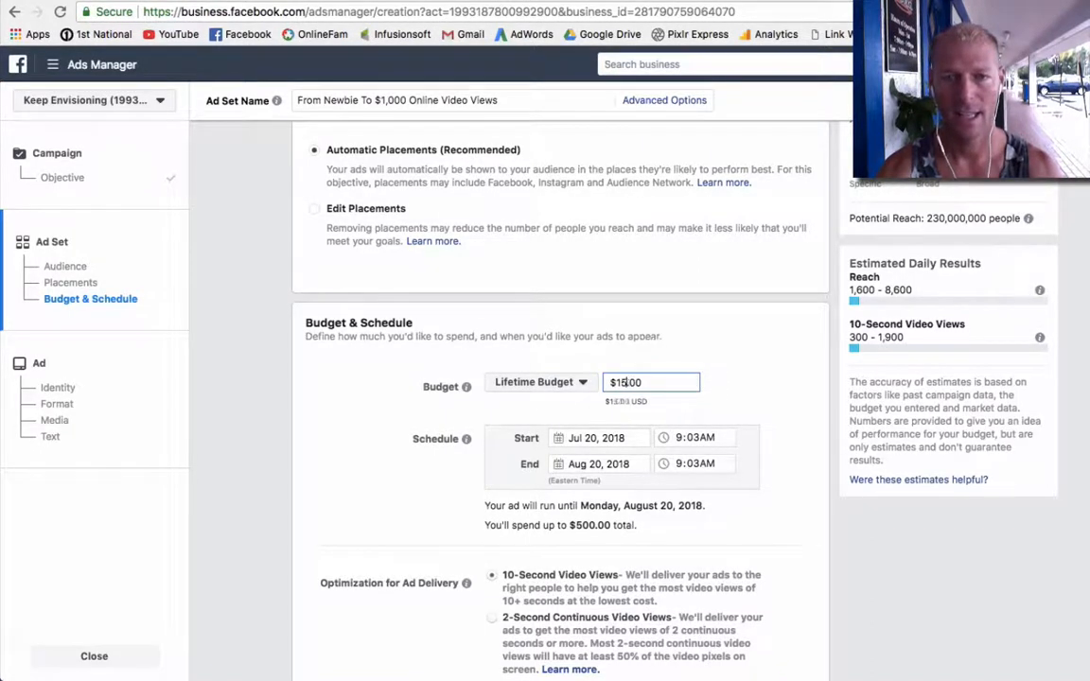
click(325, 373)
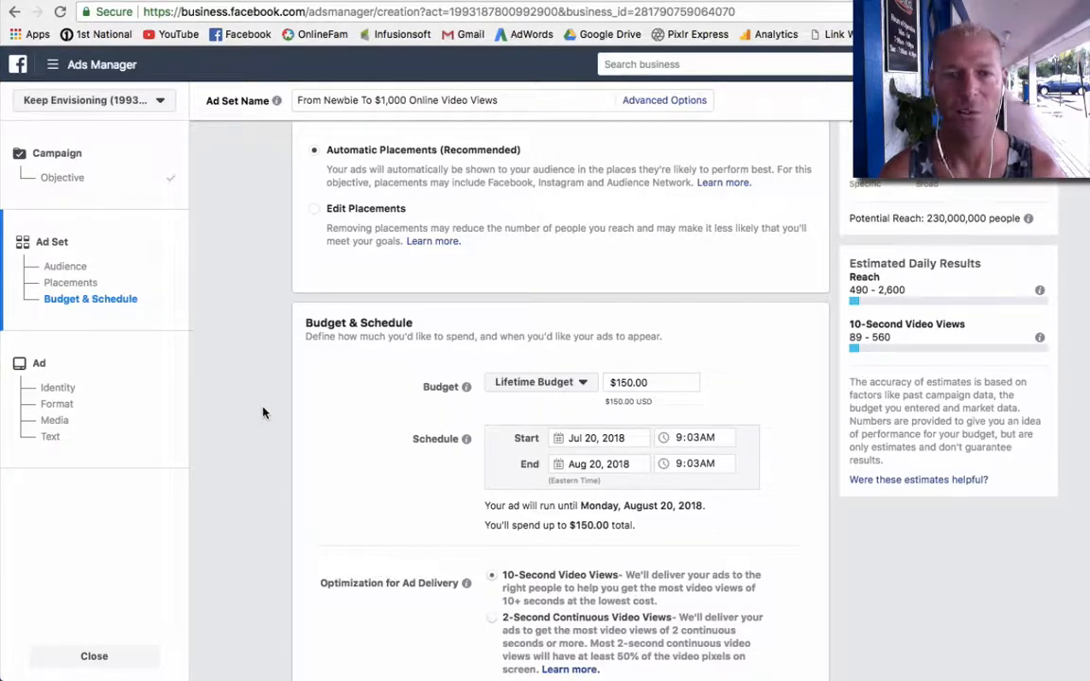
scroll(260, 408, up, 3)
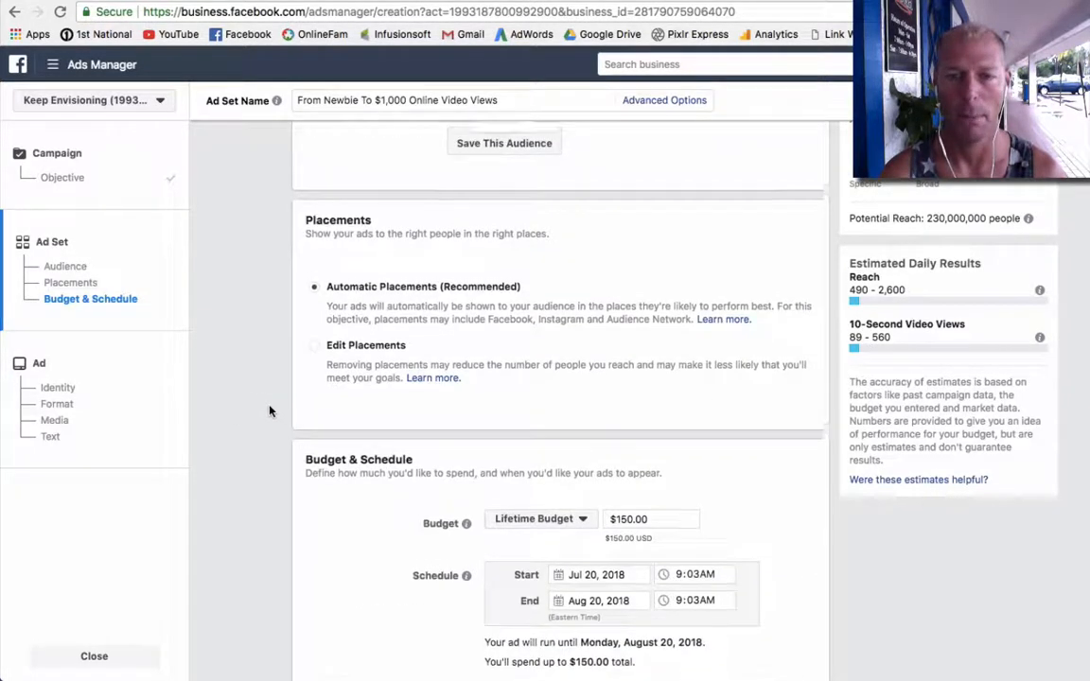
scroll(270, 411, up, 10)
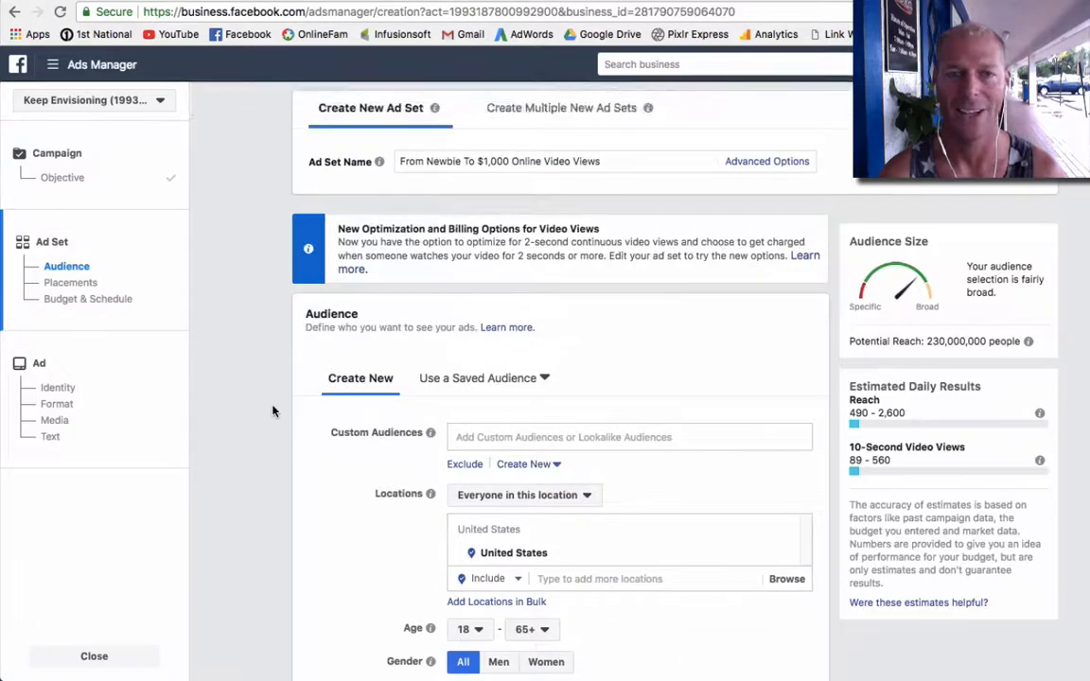
scroll(272, 411, down, 3)
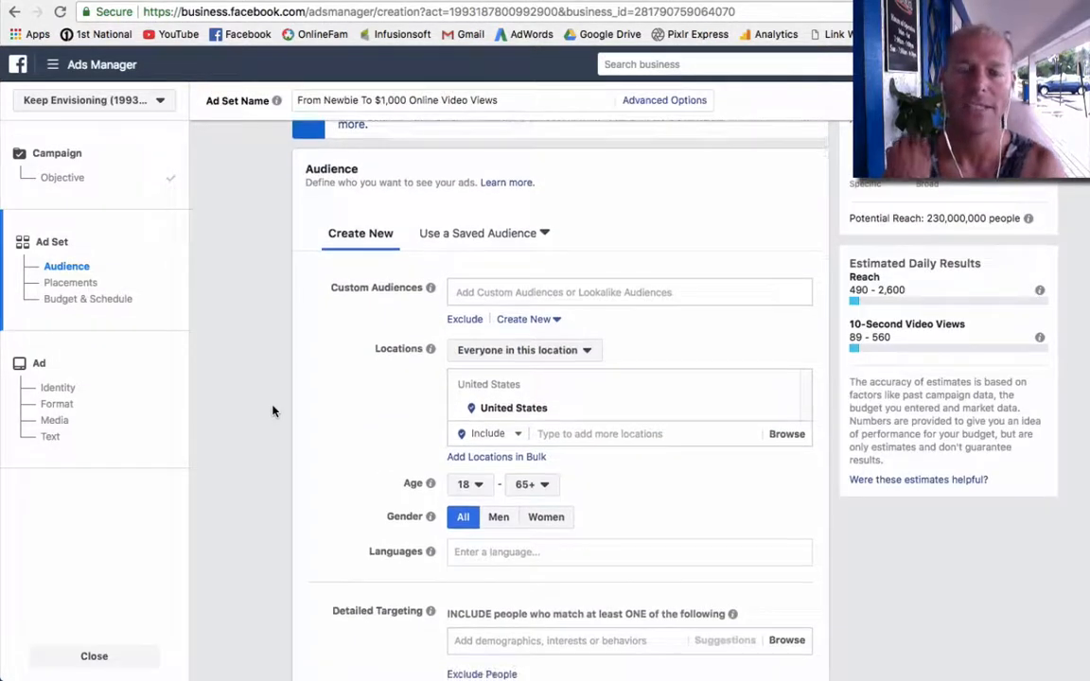
scroll(273, 410, down, 1)
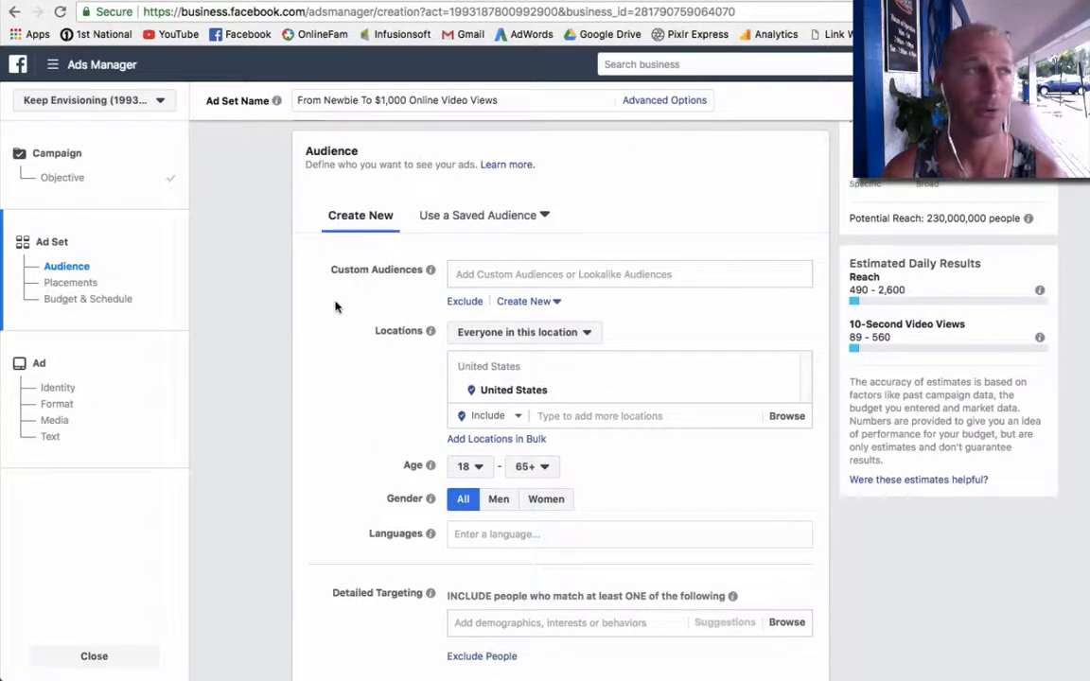
scroll(335, 305, down, 1)
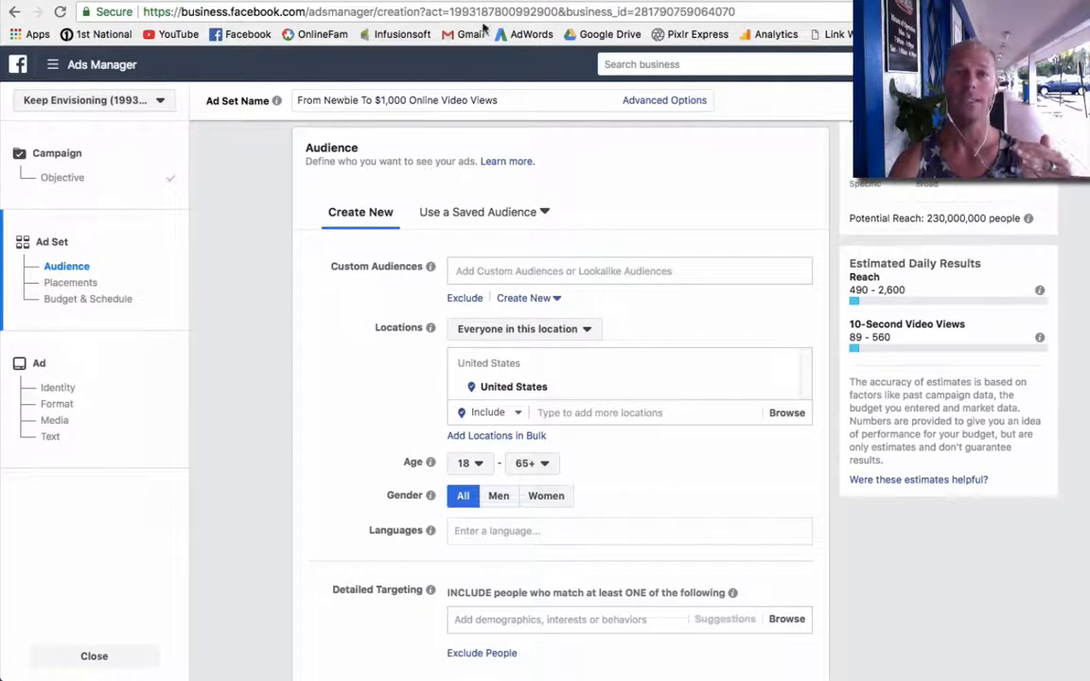
- Switch to the KeepEnvisioning.com Facebook page, expand the video post, and review its full text and available post options
click(379, 1)
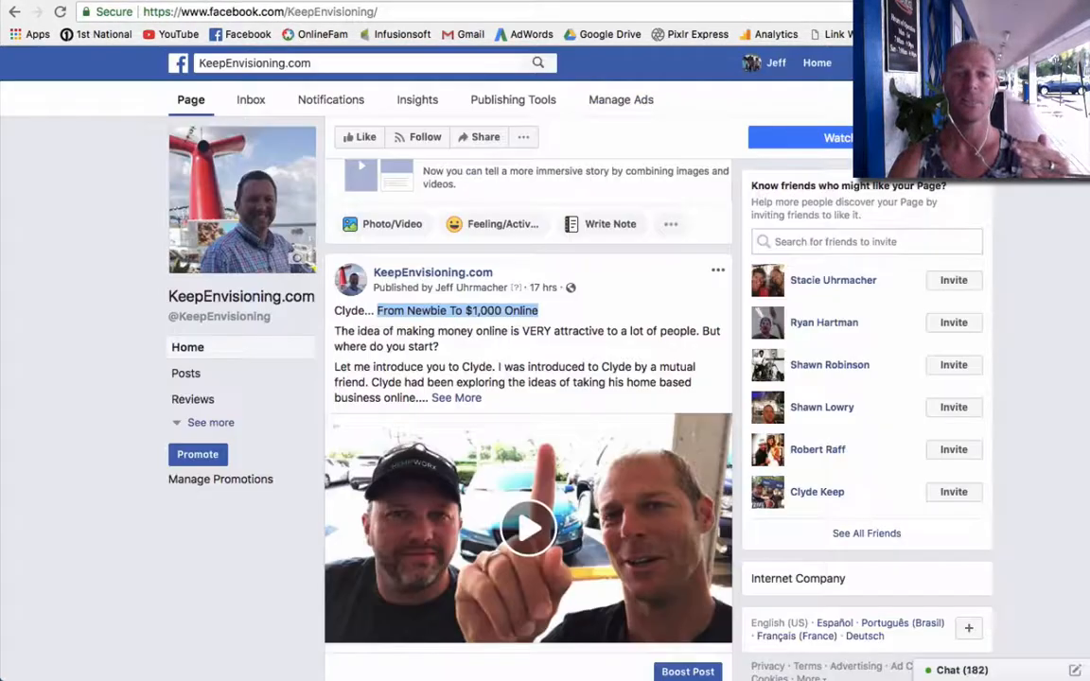
click(600, 322)
scroll(600, 324, down, 2)
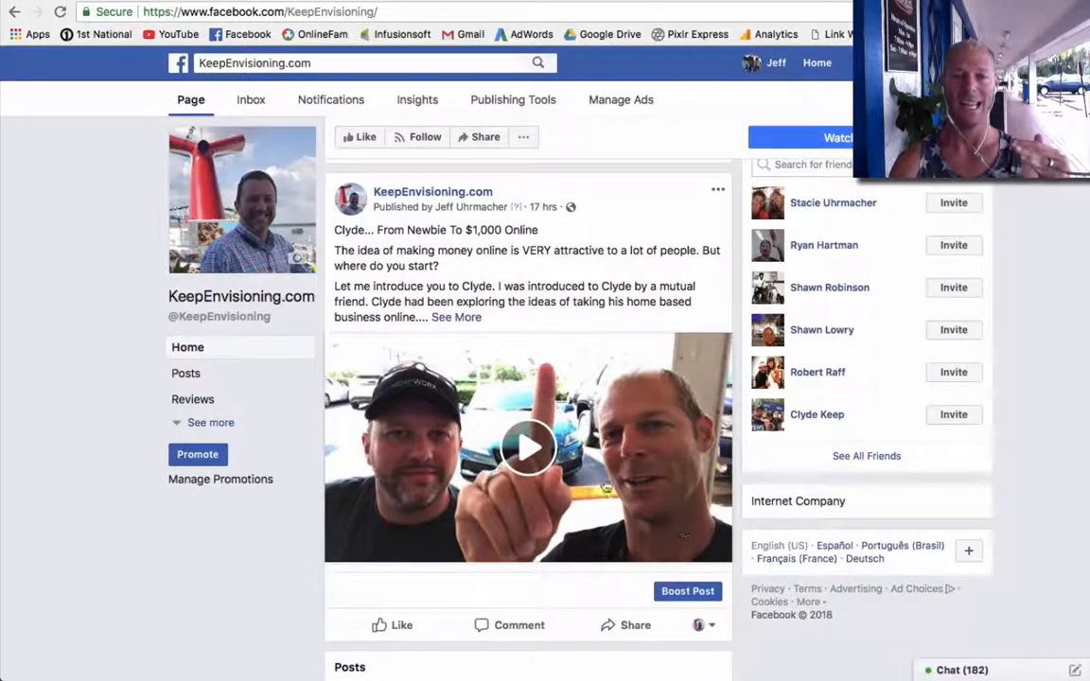
click(473, 319)
scroll(565, 324, down, 3)
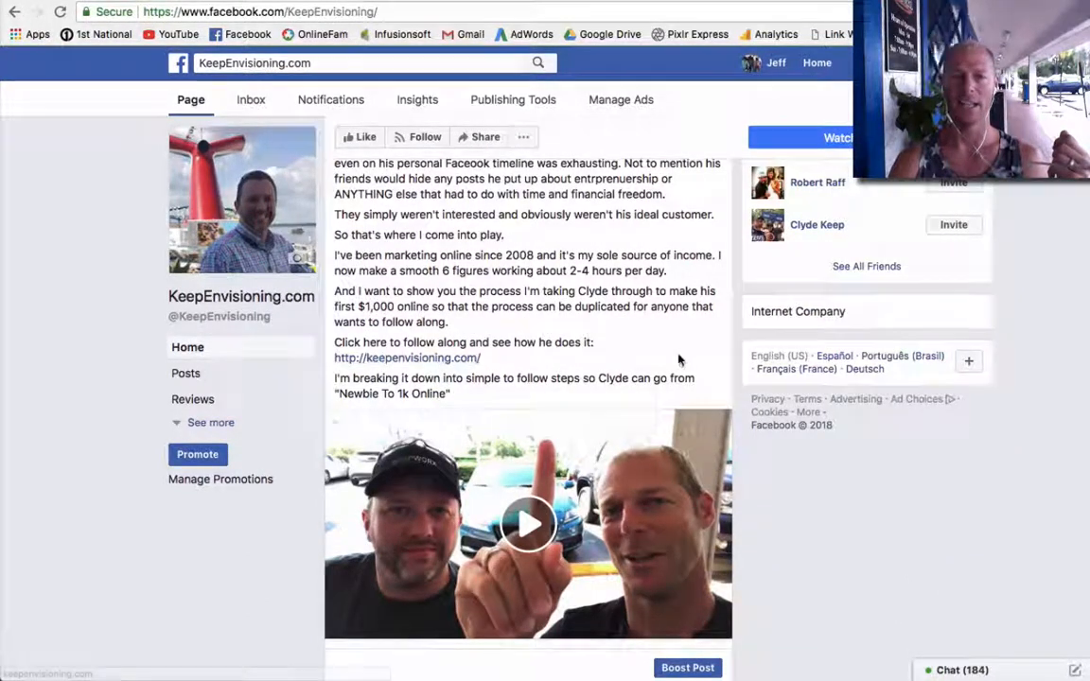
scroll(679, 360, down, 3)
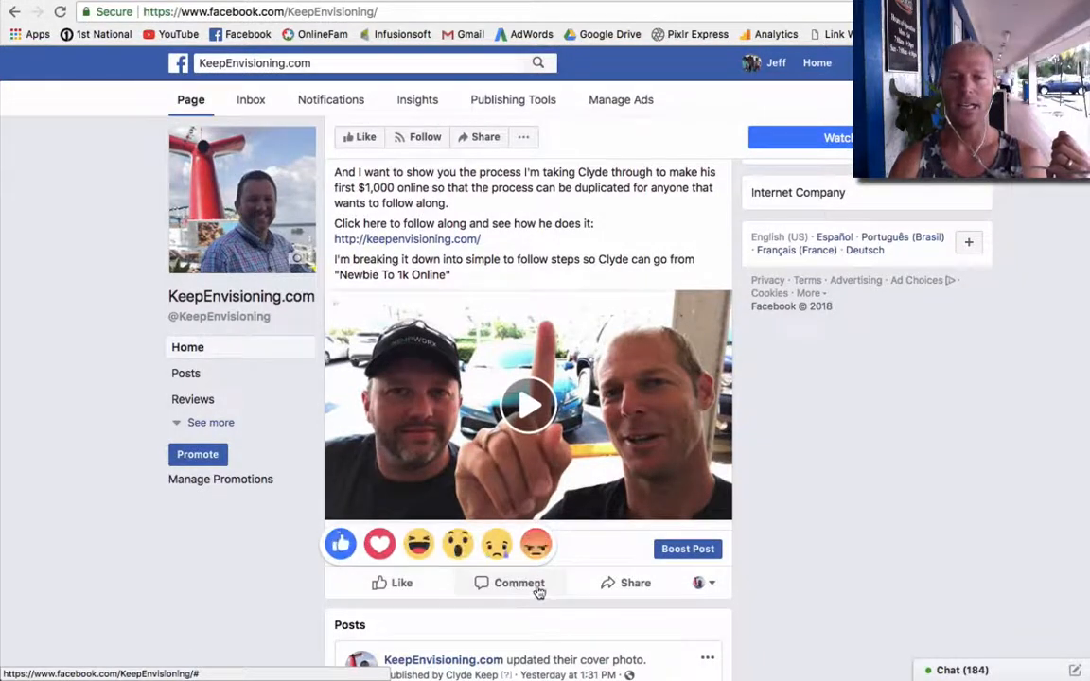
scroll(729, 492, up, 5)
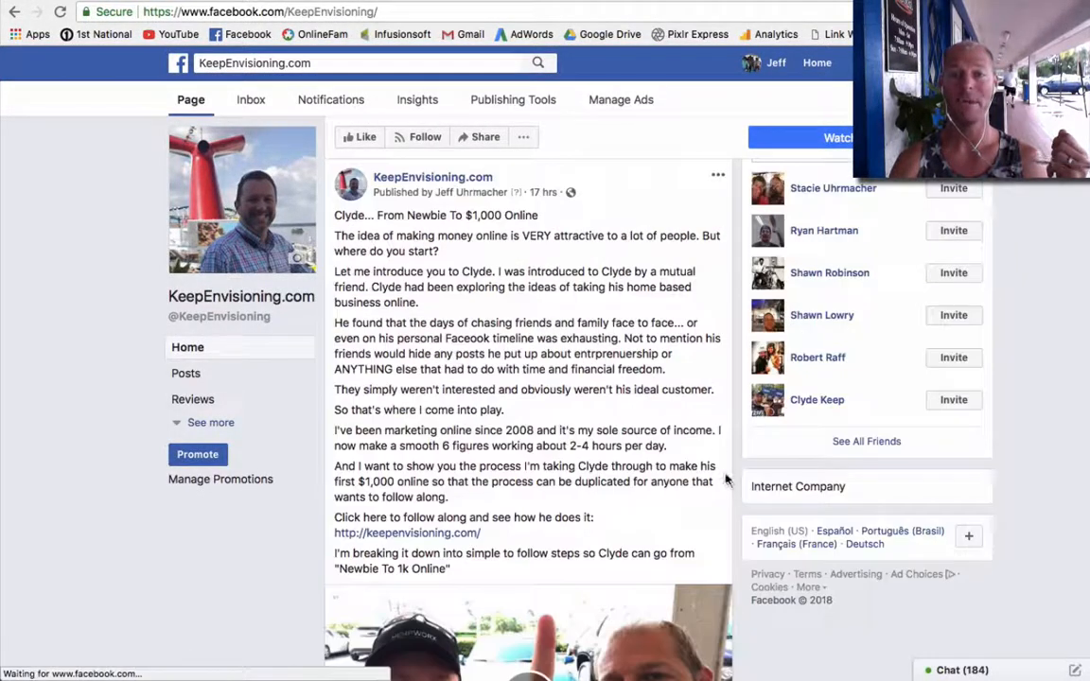
click(718, 193)
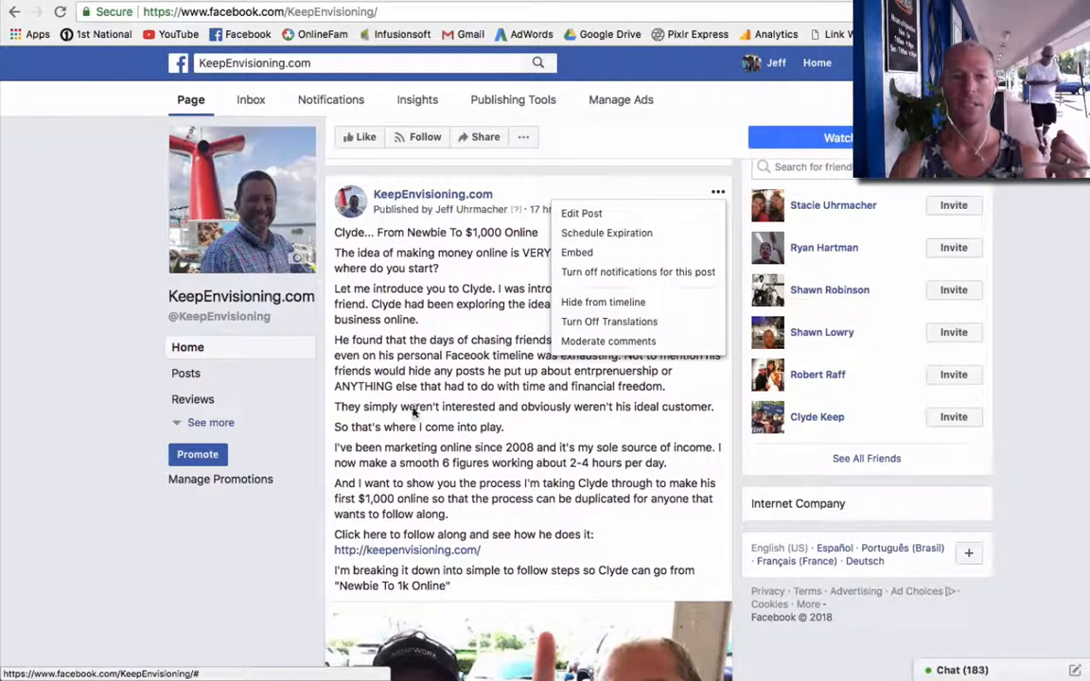
click(477, 299)
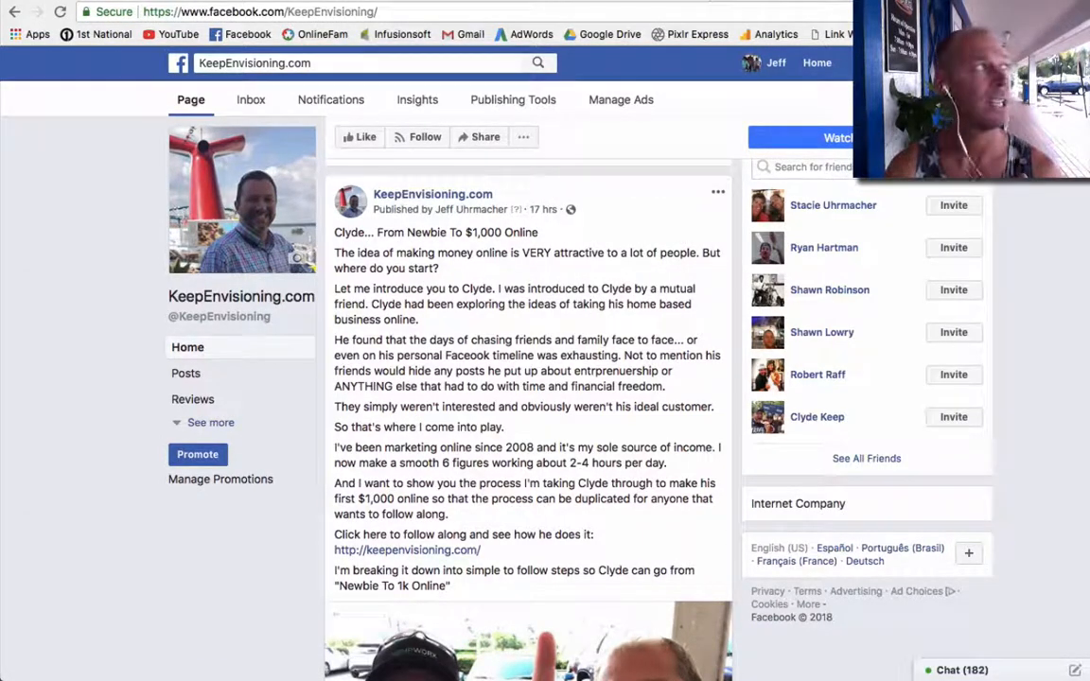
- Return to the ad set in Ads Manager and set the audience's minimum age to 30
click(707, 1)
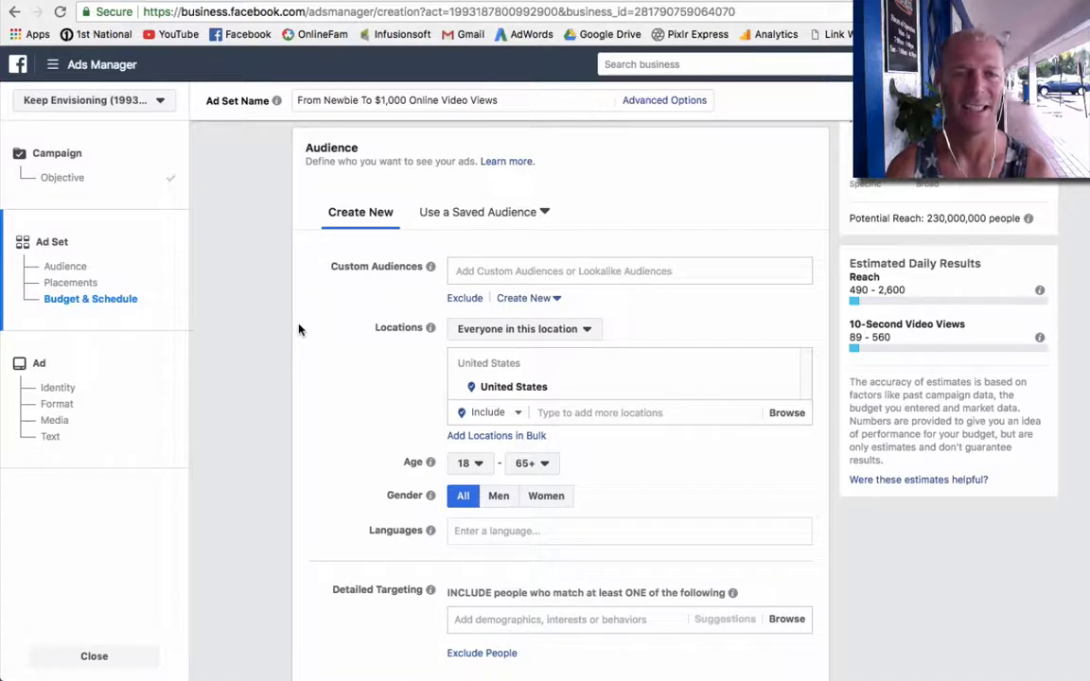
scroll(318, 345, down, 2)
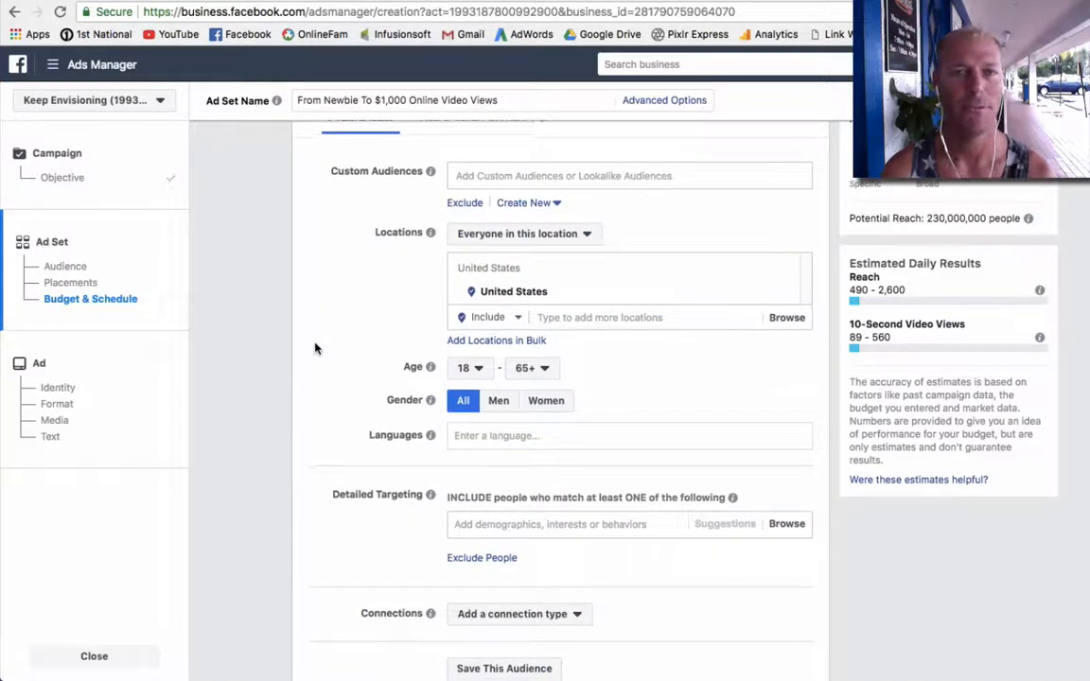
scroll(315, 348, down, 1)
scroll(315, 348, down, 1)
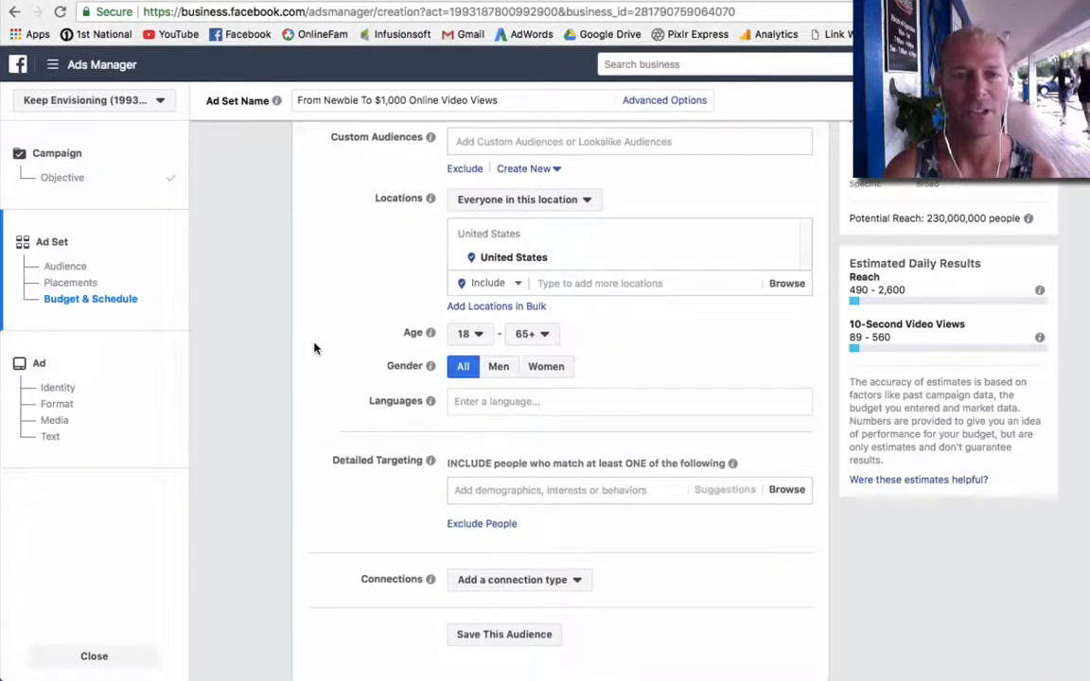
scroll(315, 349, down, 2)
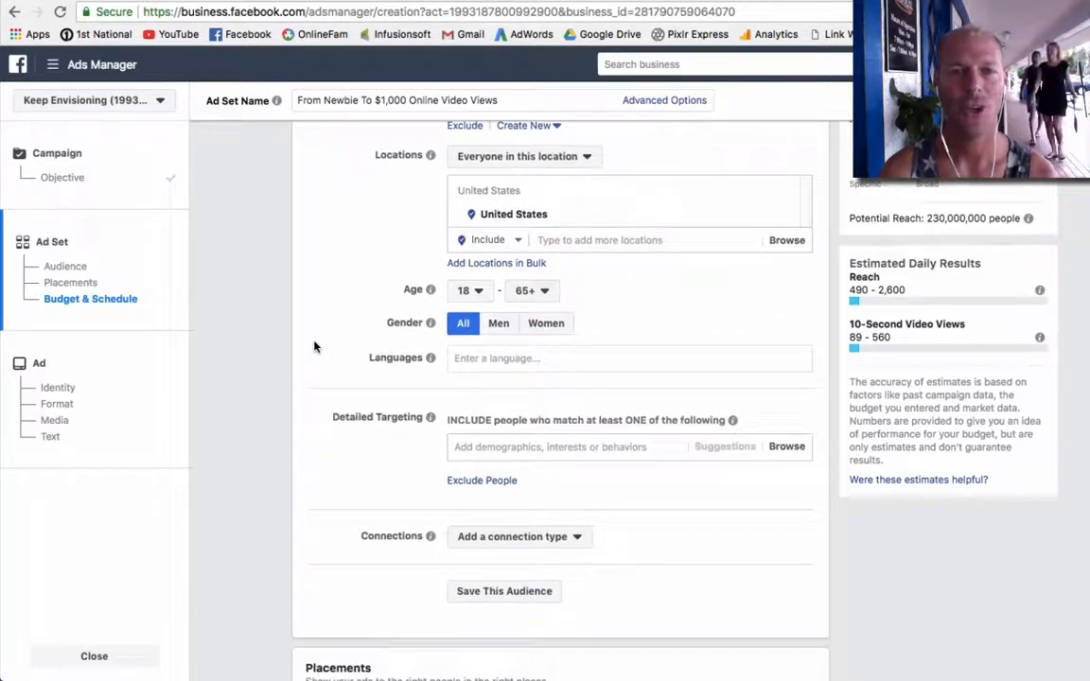
scroll(315, 346, down, 1)
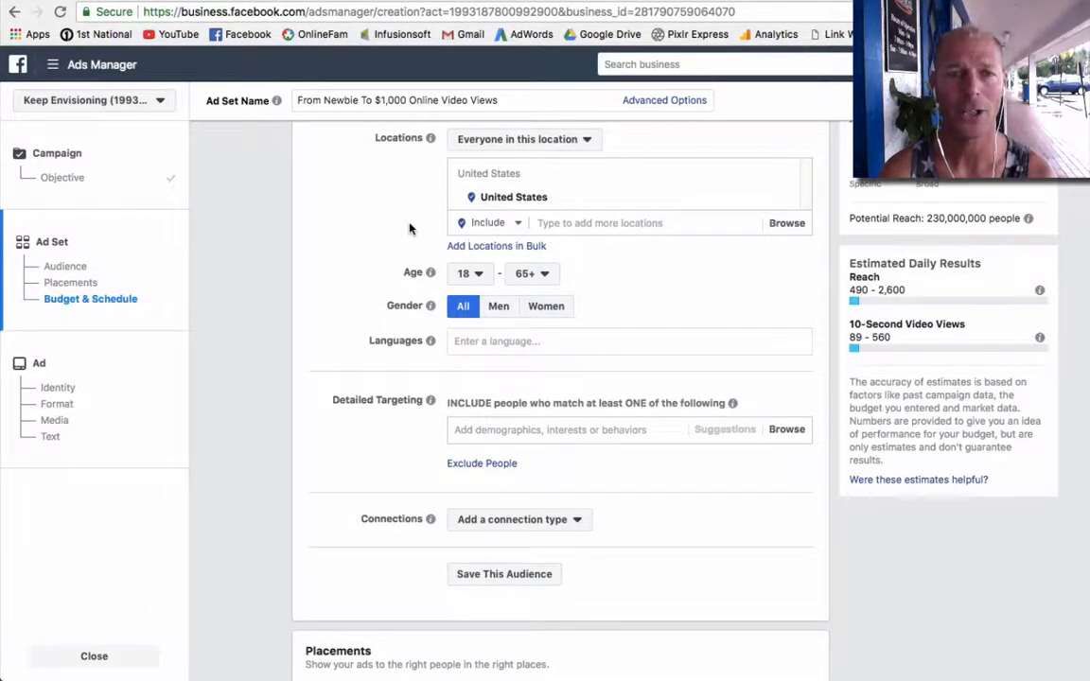
click(469, 273)
scroll(470, 336, down, 2)
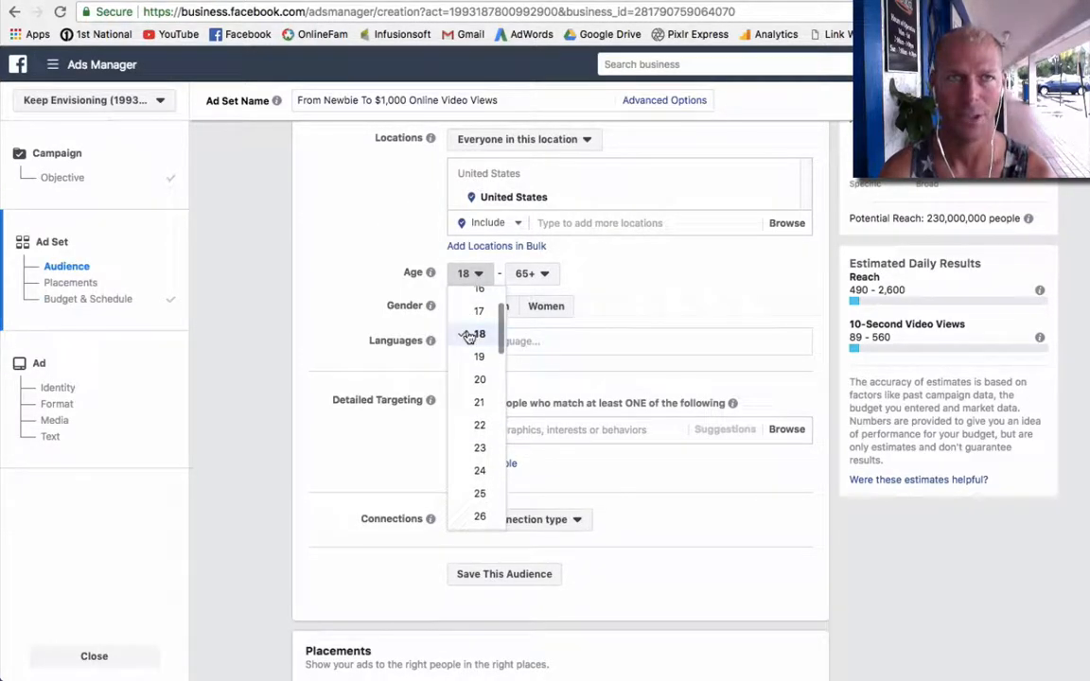
scroll(469, 337, down, 4)
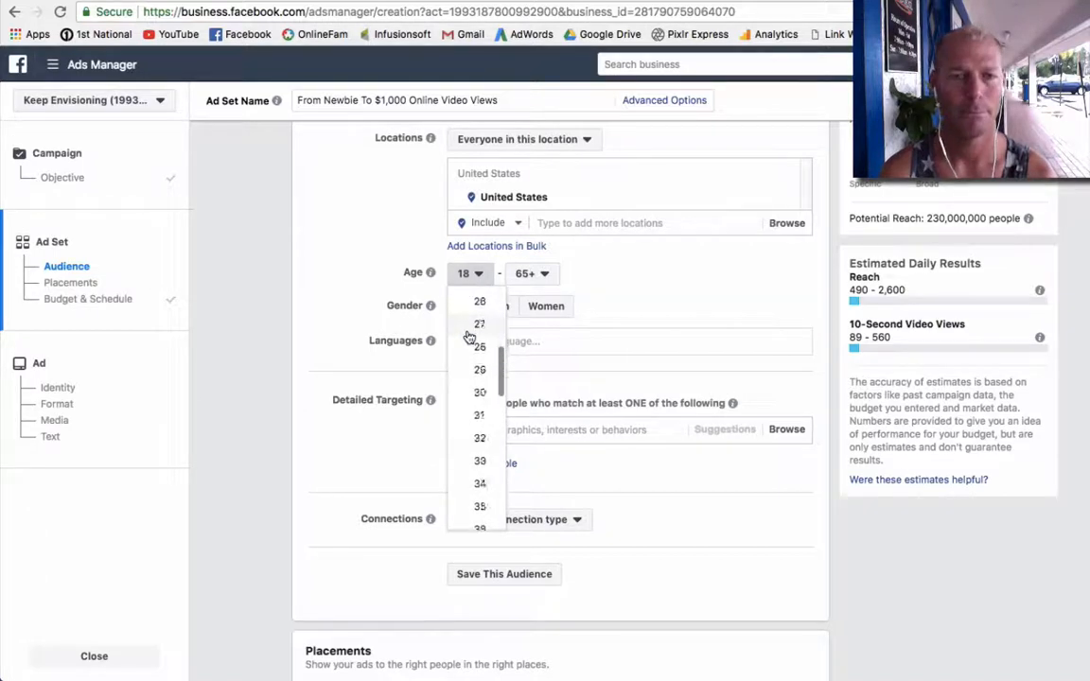
scroll(469, 337, down, 1)
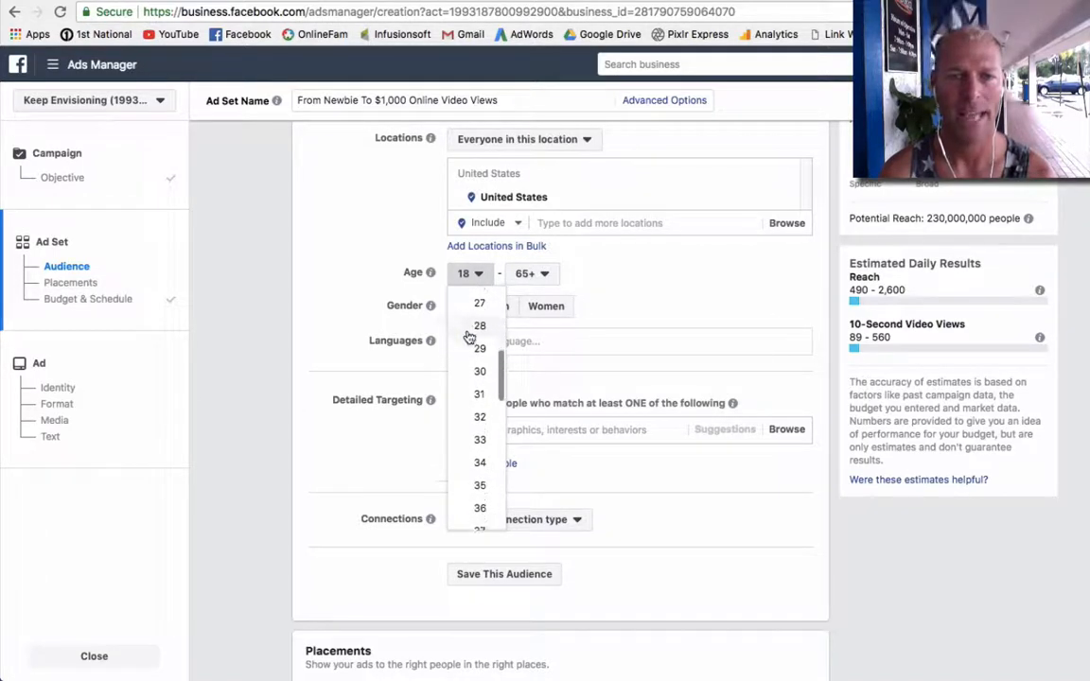
click(471, 370)
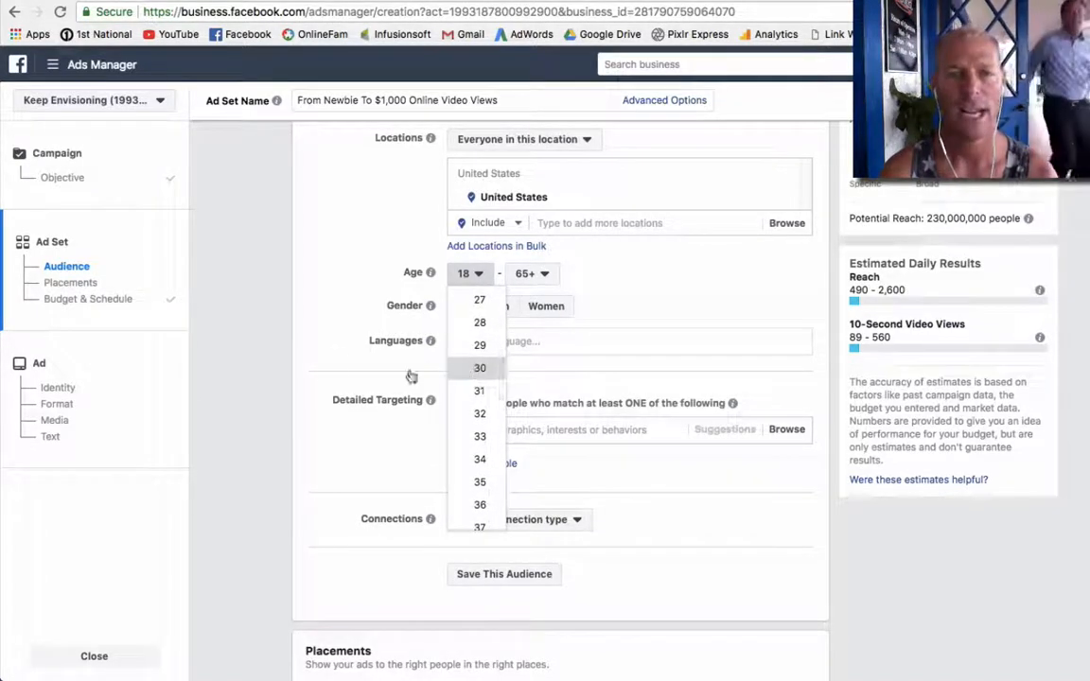
- Set the audience's maximum age to 50
click(545, 276)
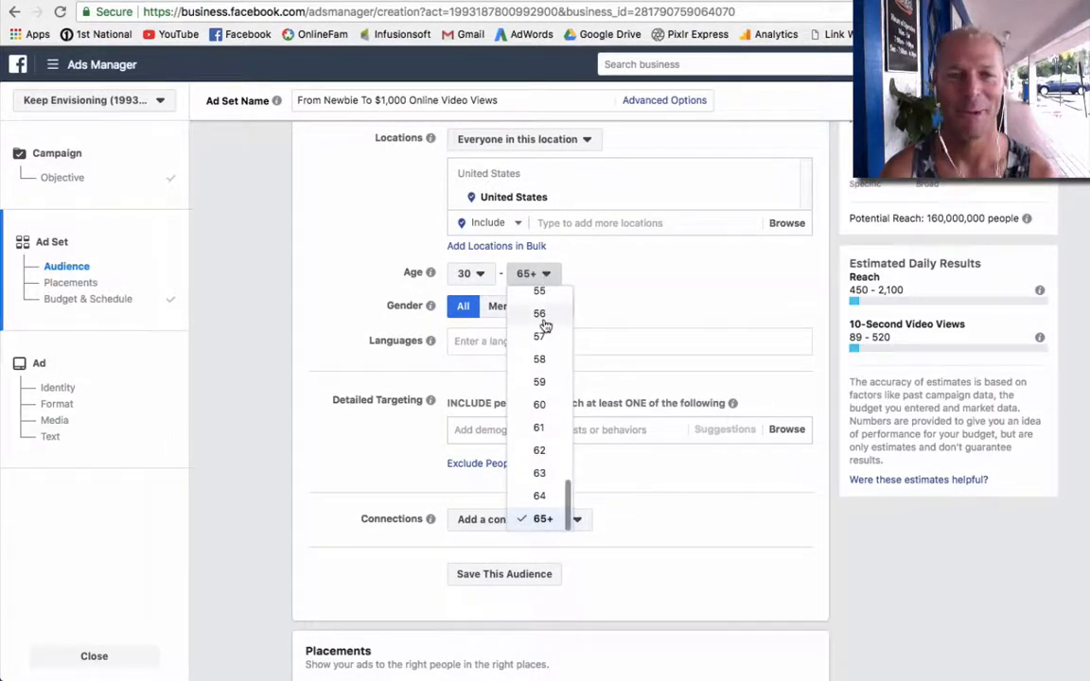
scroll(544, 327, up, 3)
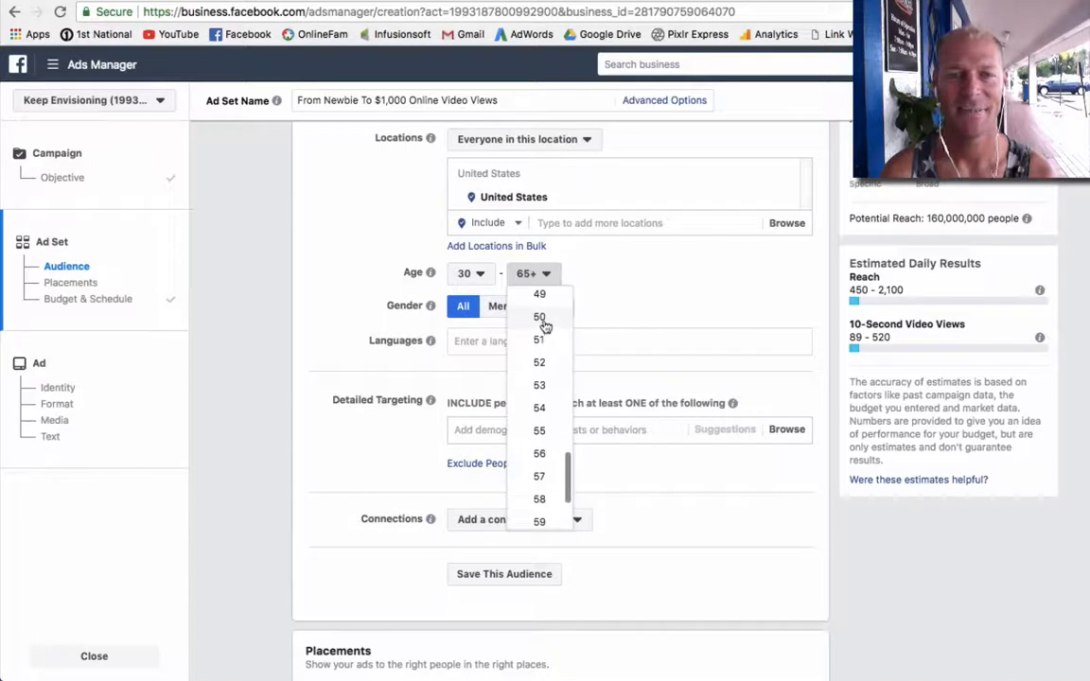
click(541, 317)
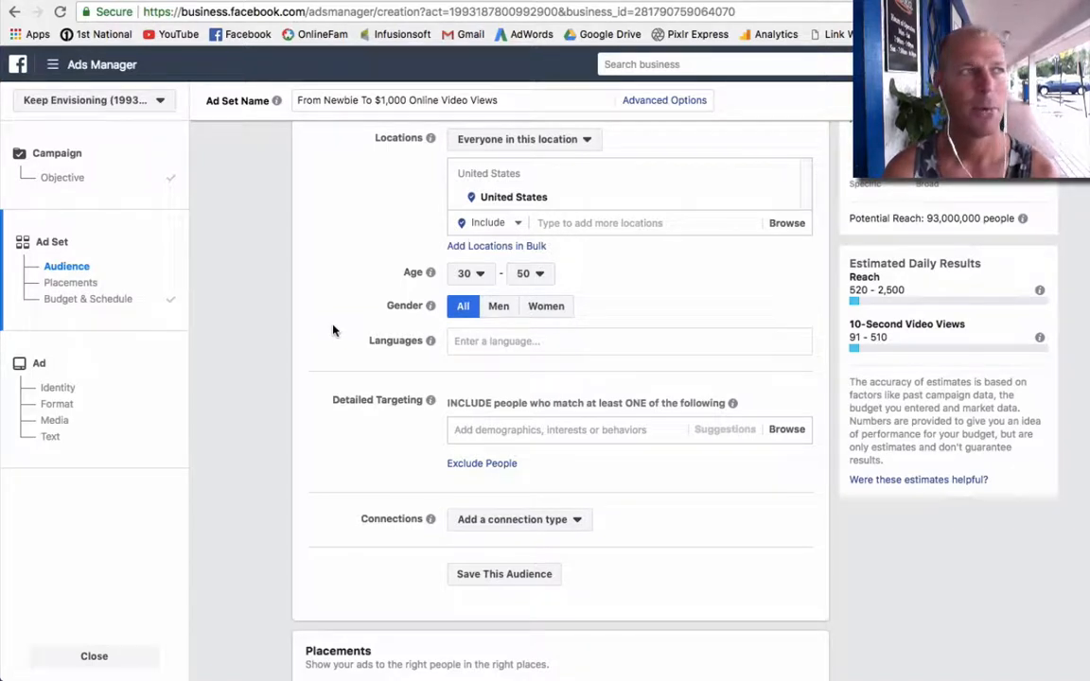
scroll(330, 329, down, 1)
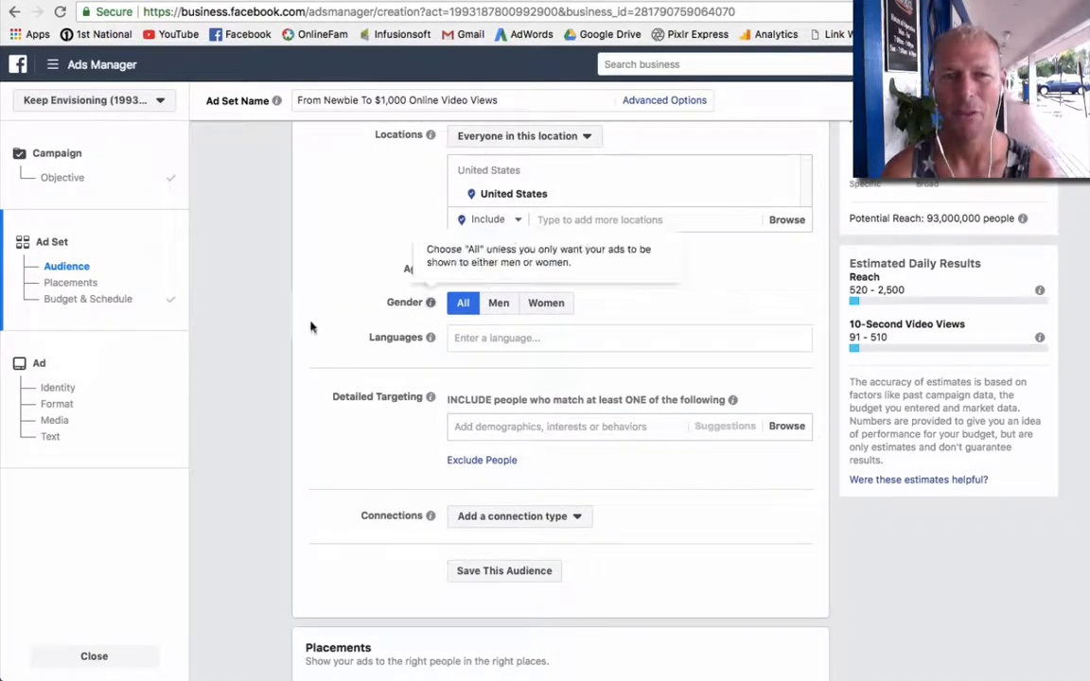
- Circle the potential reach and bracket the estimated daily results with the screen drawing tool, and clear the marks
scroll(311, 327, down, 1)
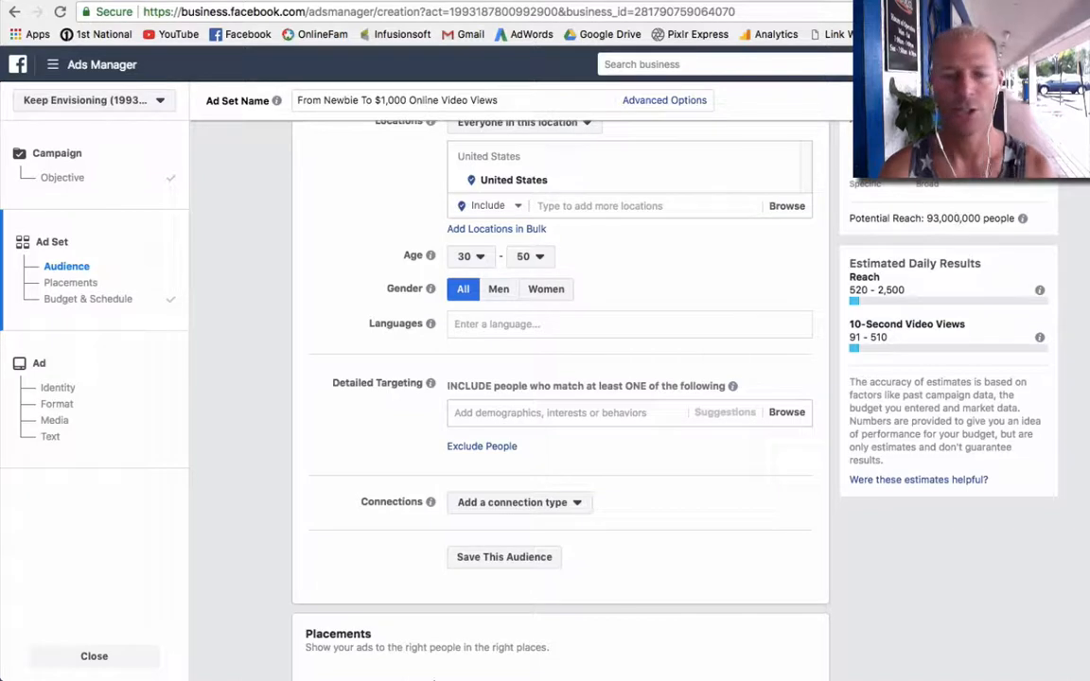
mouse_move(333, 656)
click(526, 648)
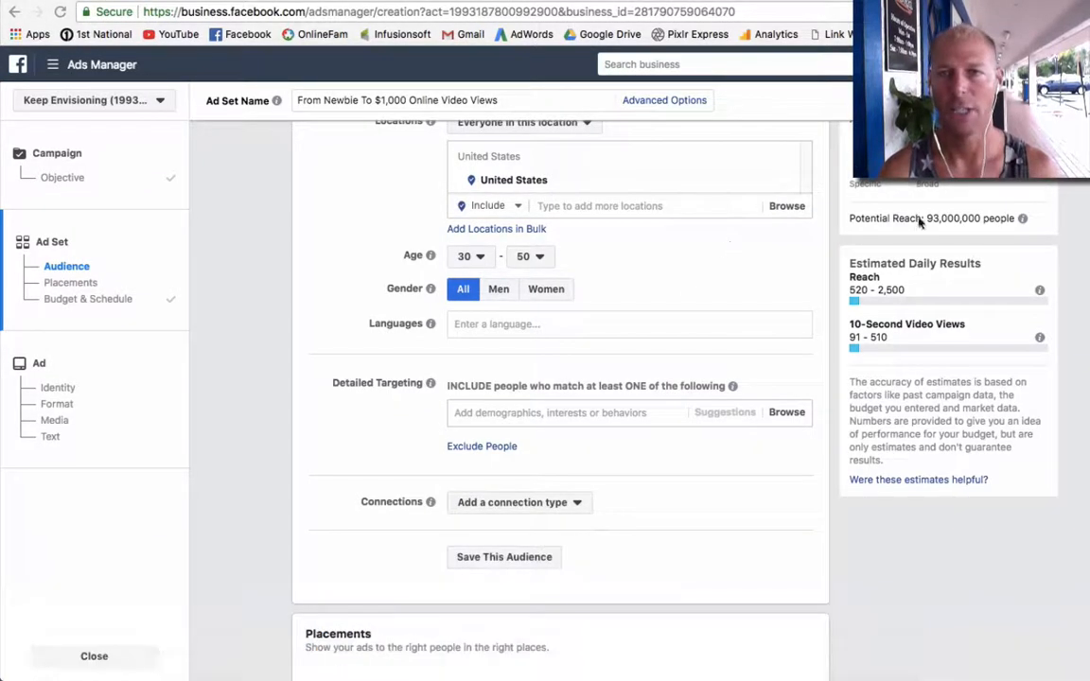
mouse_move(923, 225)
mouse_down()
mouse_move(1034, 219)
mouse_move(917, 220)
mouse_up()
mouse_move(850, 251)
mouse_down()
mouse_move(845, 367)
mouse_move(865, 383)
mouse_up()
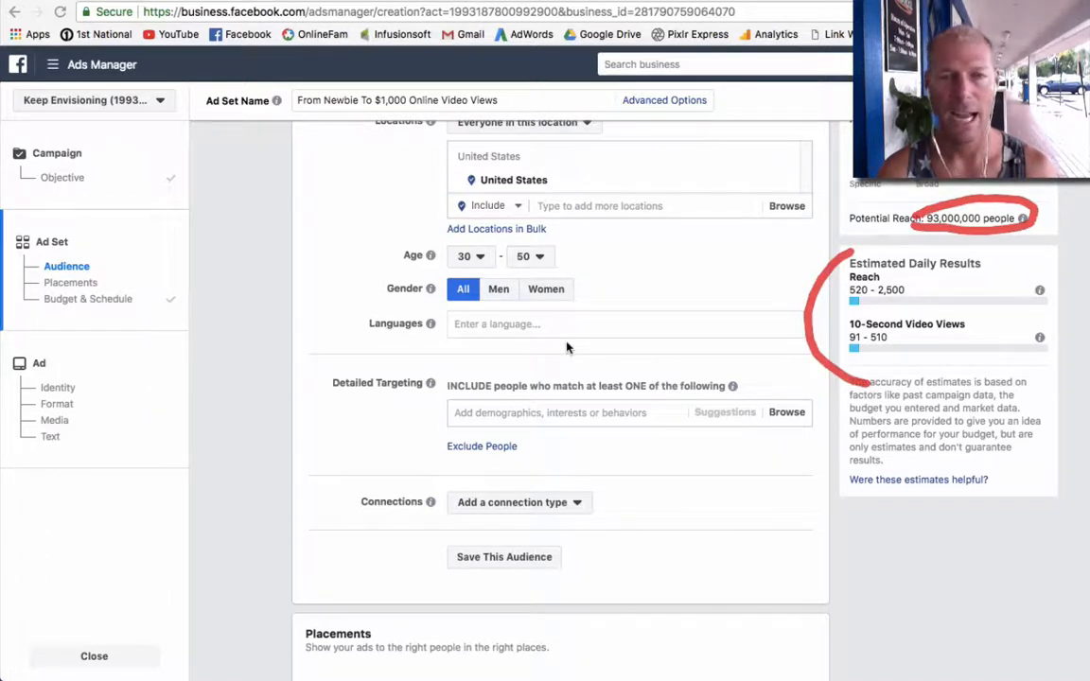
key(Escape)
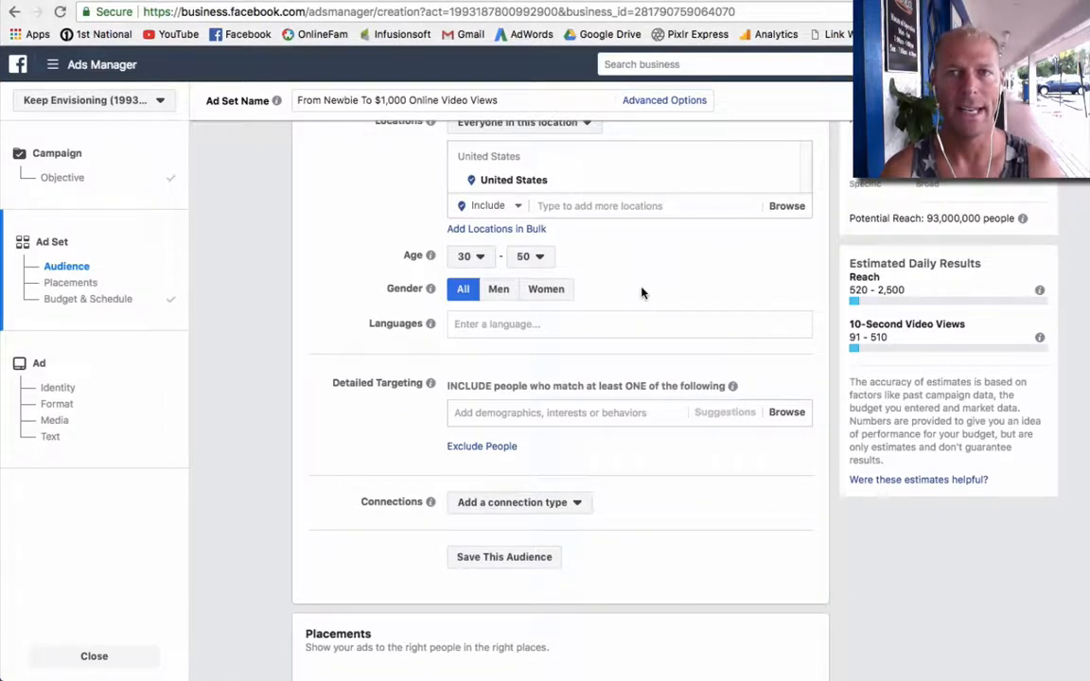
- Limit the ad set's audience to men
click(497, 290)
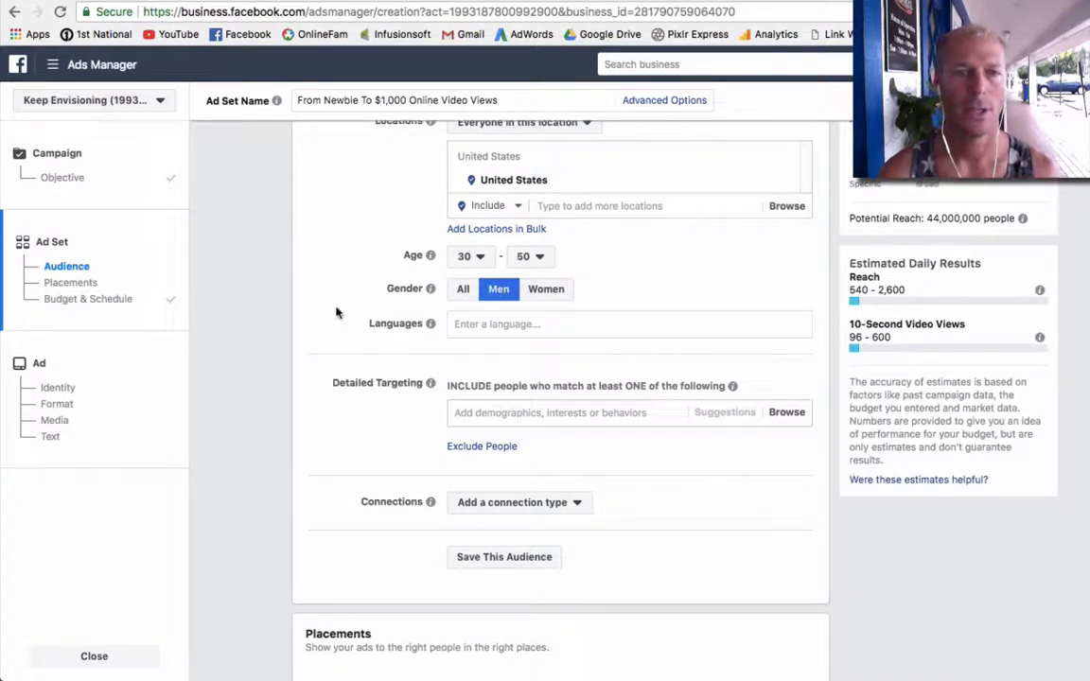
scroll(326, 311, down, 1)
scroll(315, 308, down, 2)
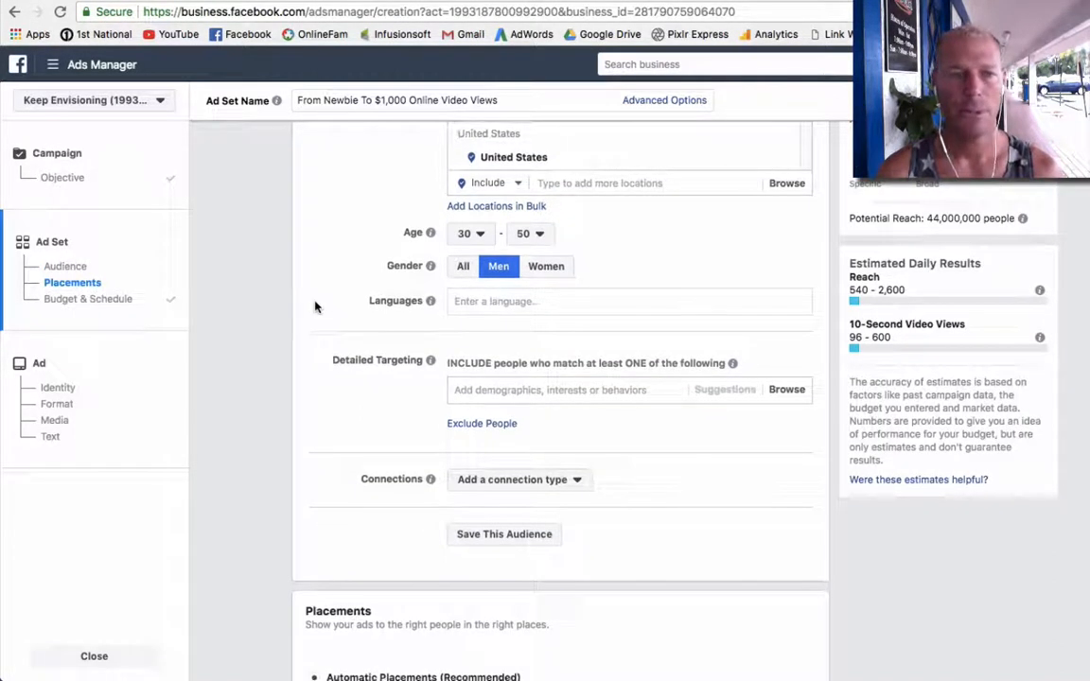
scroll(308, 312, down, 3)
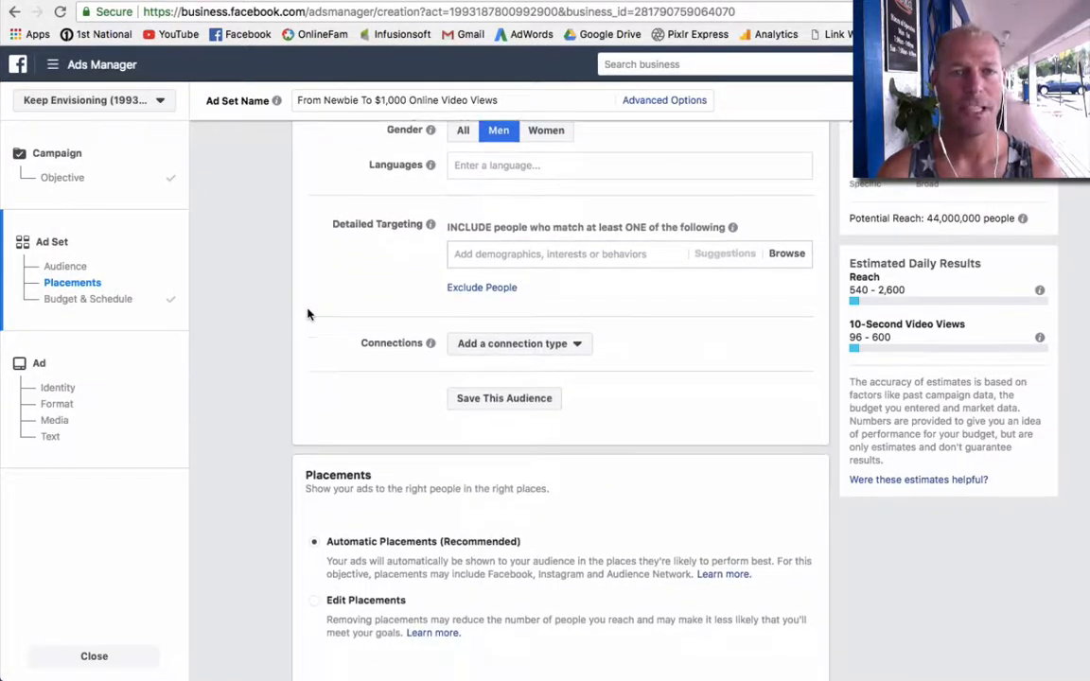
scroll(308, 312, up, 2)
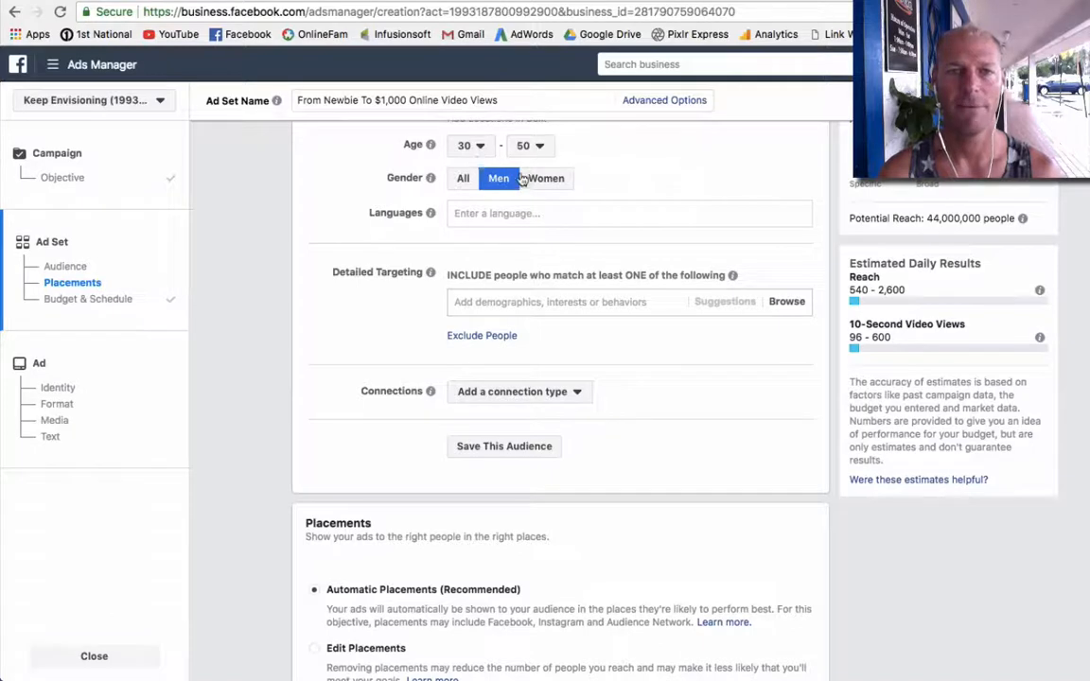
scroll(298, 274, down, 3)
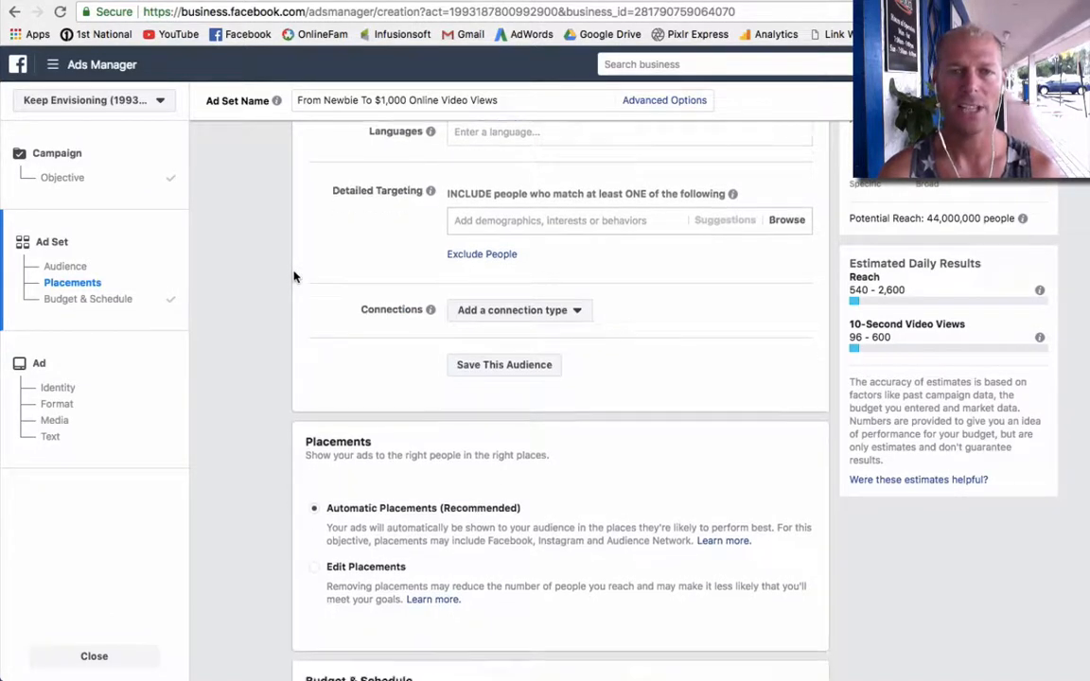
scroll(292, 279, down, 1)
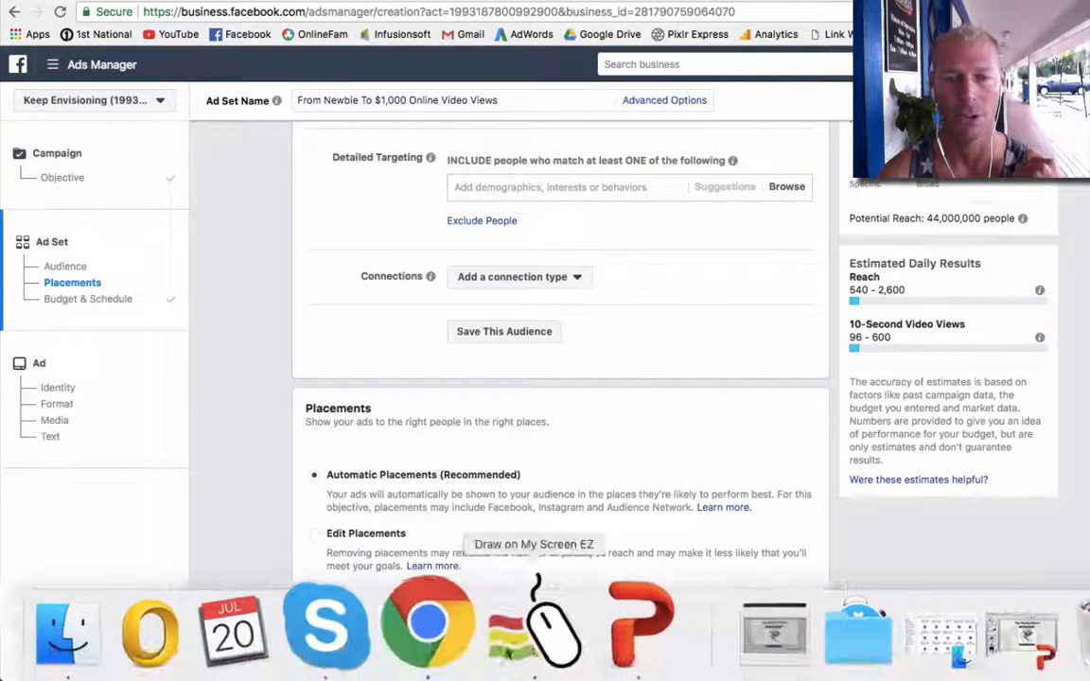
- Sketch a grid of overlapping boxes lettered V, C and P over the ad set, scribble across it, and clear the drawing
click(523, 646)
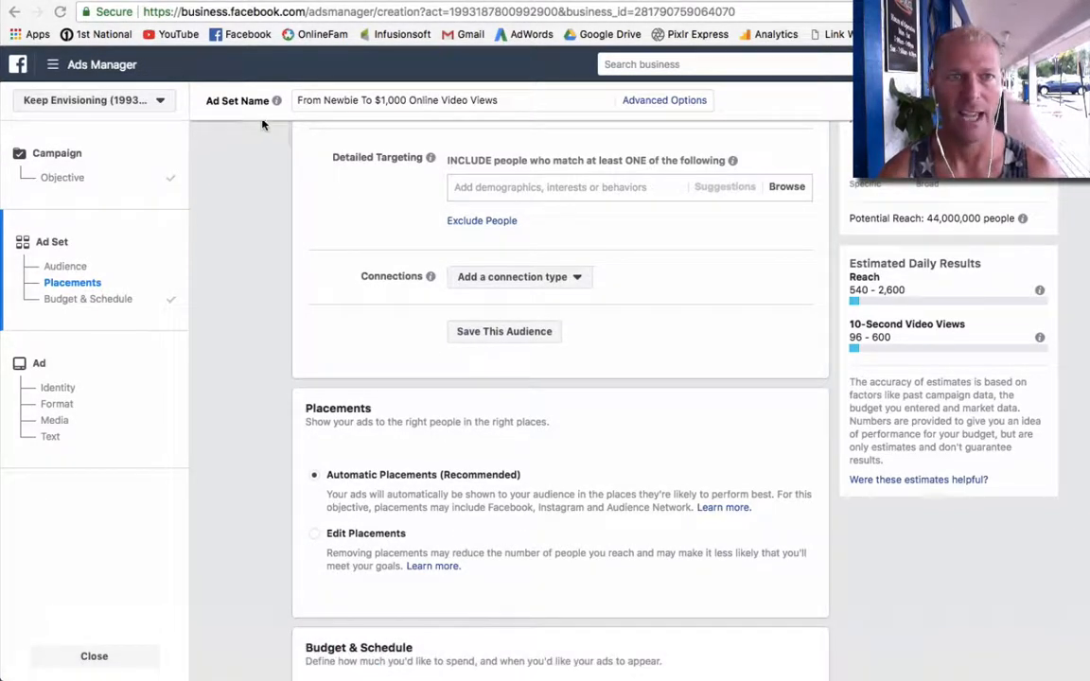
drag(259, 119, 852, 133)
mouse_move(994, 240)
mouse_down()
mouse_move(964, 613)
mouse_move(490, 605)
mouse_move(224, 579)
mouse_move(230, 274)
mouse_up()
drag(235, 224, 238, 139)
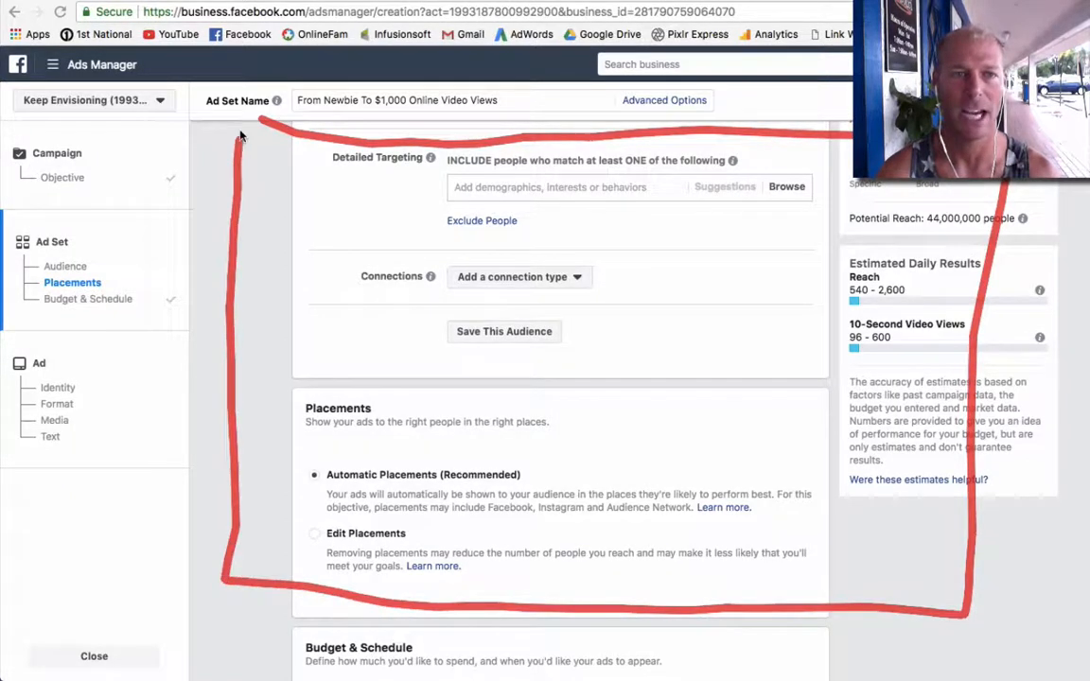
mouse_move(721, 140)
mouse_down()
mouse_move(707, 440)
mouse_move(228, 434)
mouse_up()
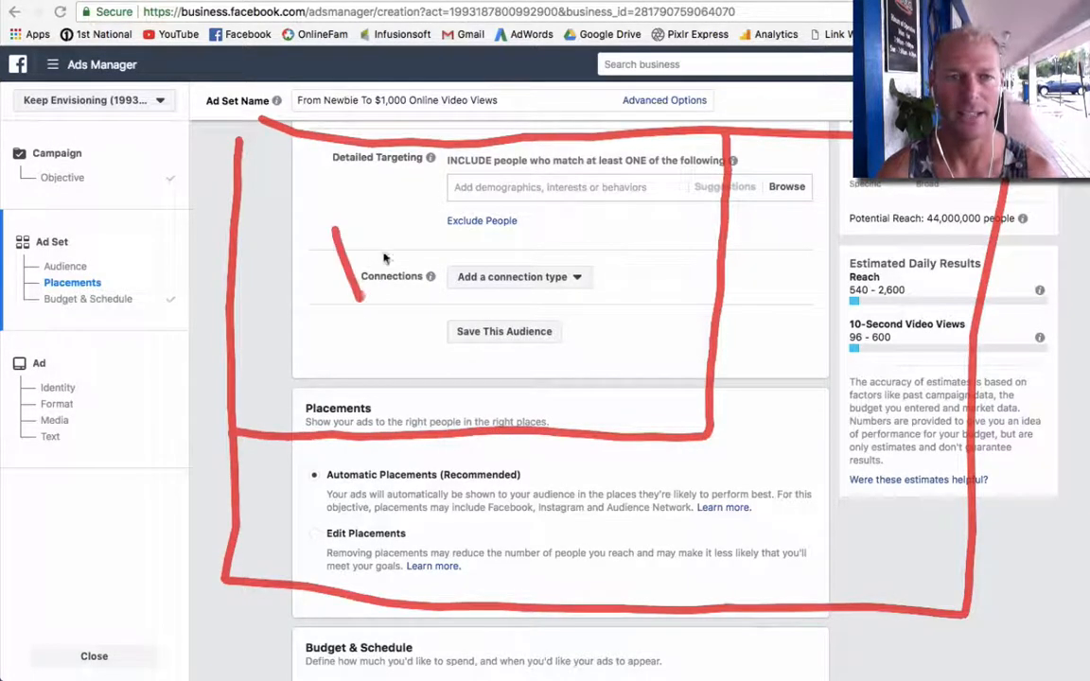
drag(333, 229, 358, 301)
drag(358, 301, 397, 230)
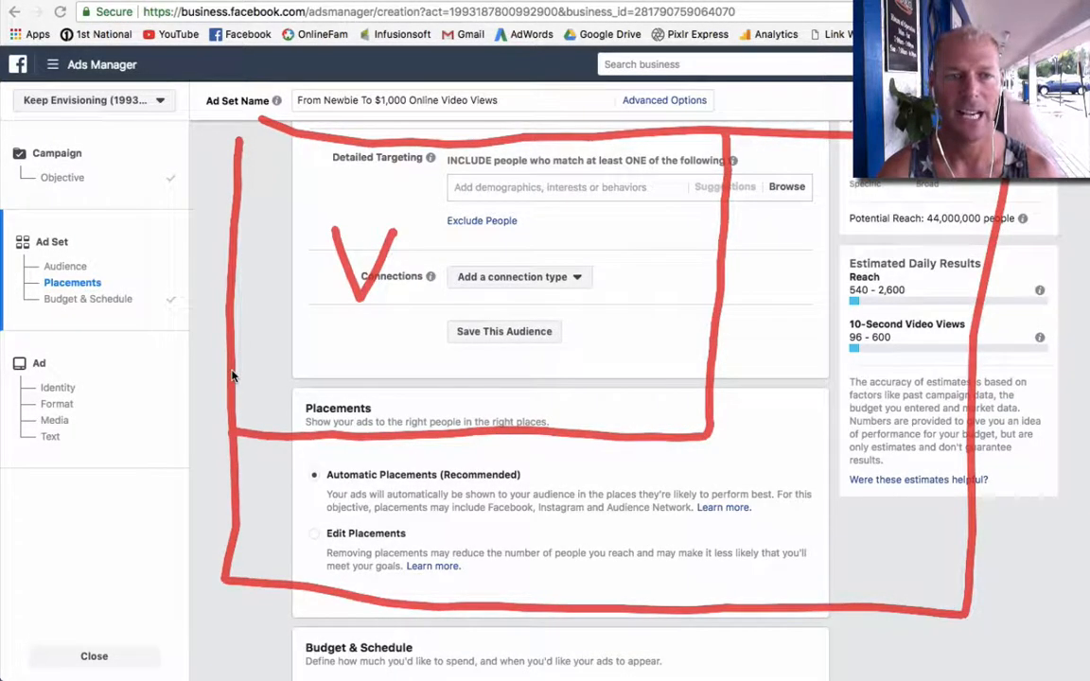
mouse_move(234, 337)
mouse_down()
mouse_move(707, 378)
mouse_move(710, 605)
mouse_up()
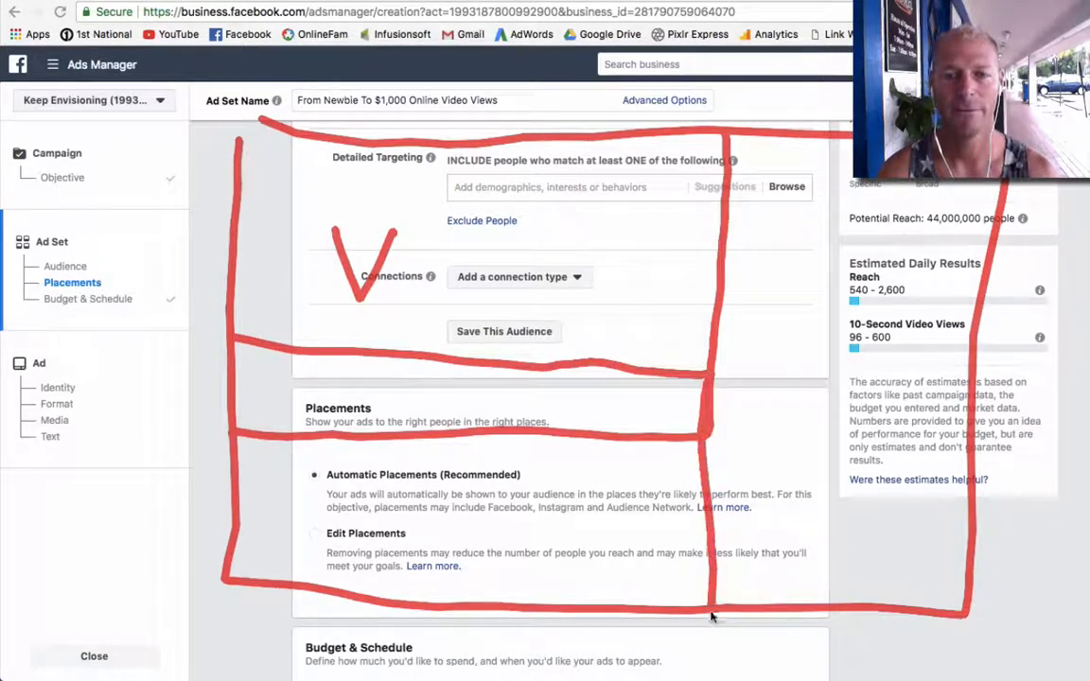
mouse_move(442, 492)
mouse_down()
mouse_move(475, 488)
mouse_move(470, 536)
mouse_up()
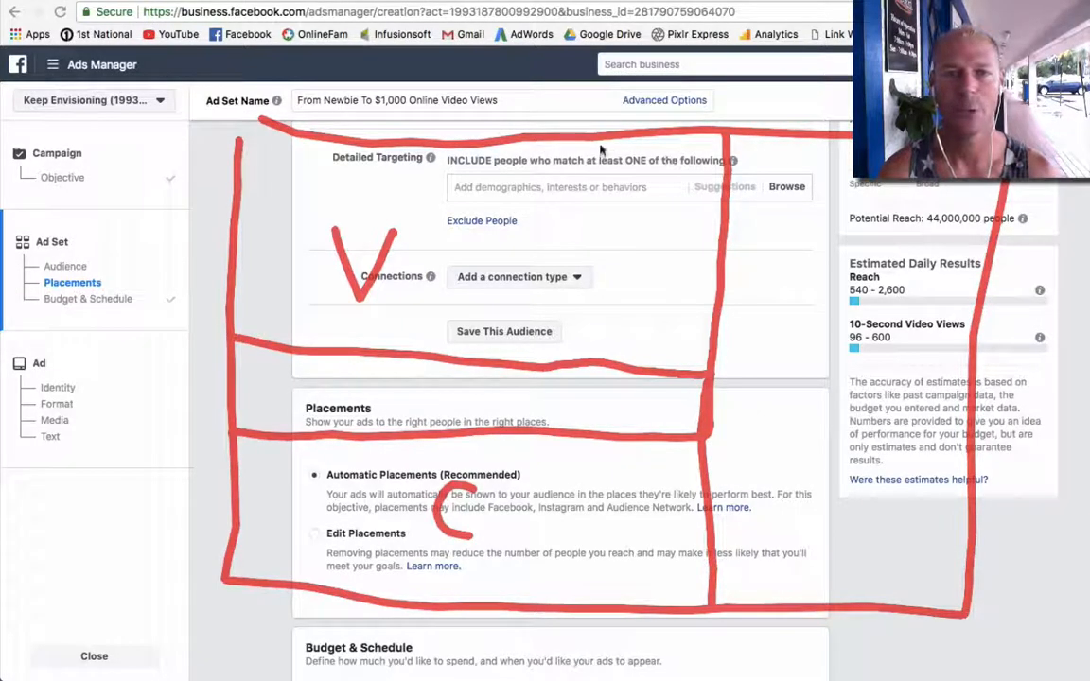
mouse_move(594, 138)
mouse_down()
mouse_move(569, 438)
mouse_move(979, 437)
mouse_up()
mouse_move(814, 251)
mouse_down()
mouse_move(809, 354)
mouse_move(848, 238)
mouse_move(814, 286)
mouse_up()
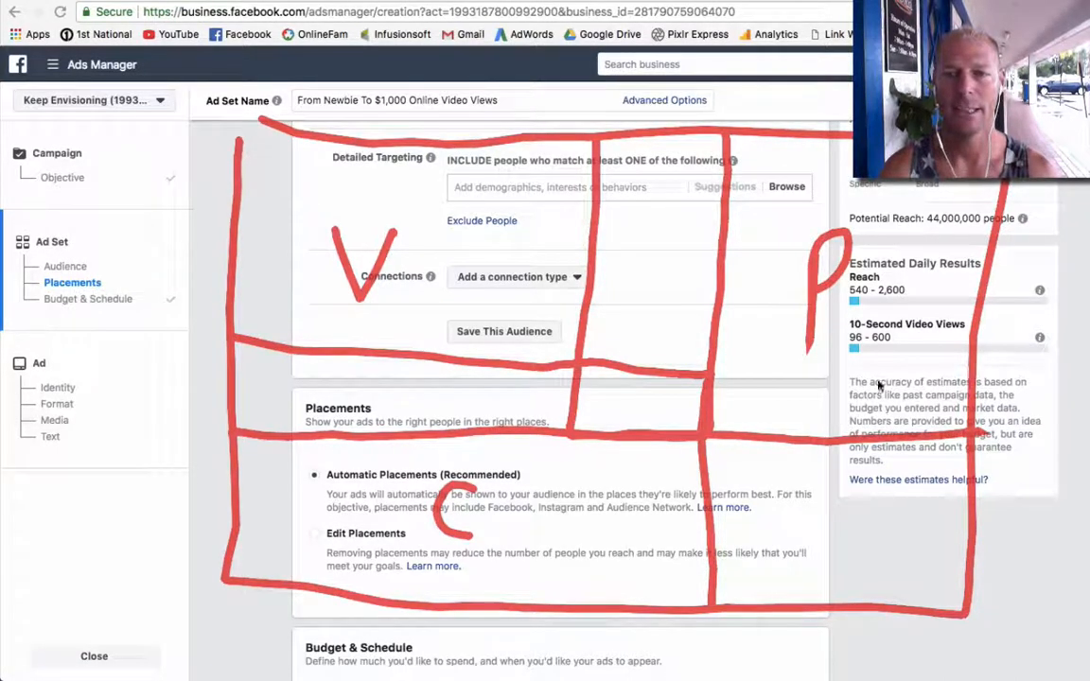
mouse_move(954, 368)
mouse_down()
mouse_move(596, 376)
mouse_move(576, 455)
mouse_move(568, 611)
mouse_up()
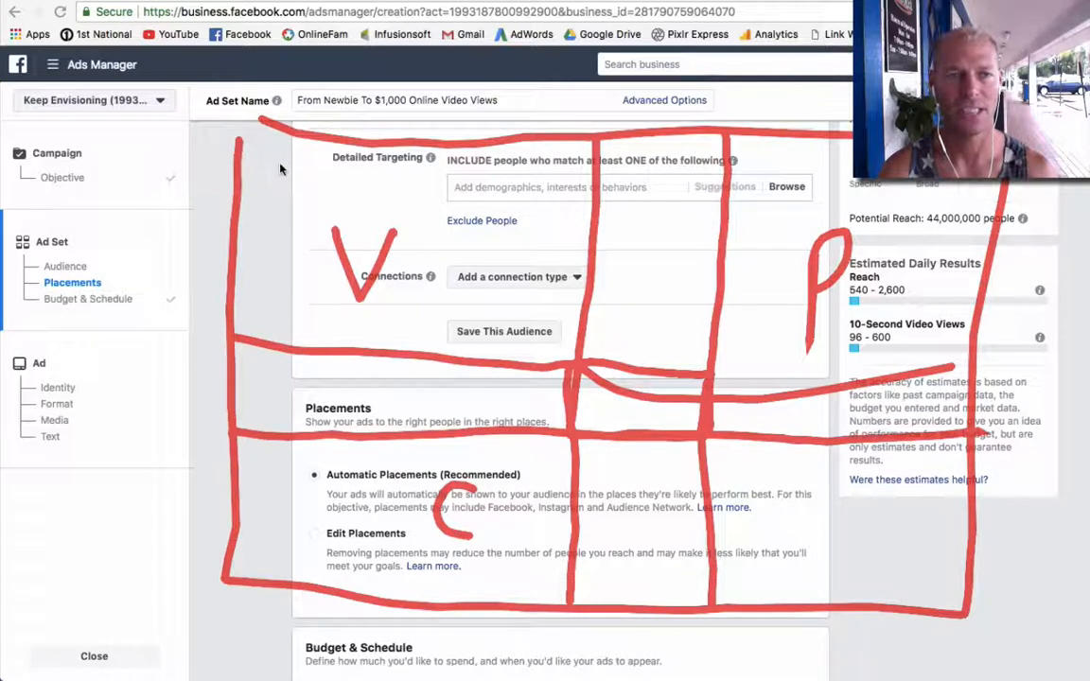
mouse_move(281, 215)
mouse_down()
mouse_move(281, 407)
mouse_move(341, 227)
mouse_move(417, 284)
mouse_move(589, 305)
mouse_move(613, 407)
mouse_move(662, 180)
mouse_move(675, 383)
mouse_up()
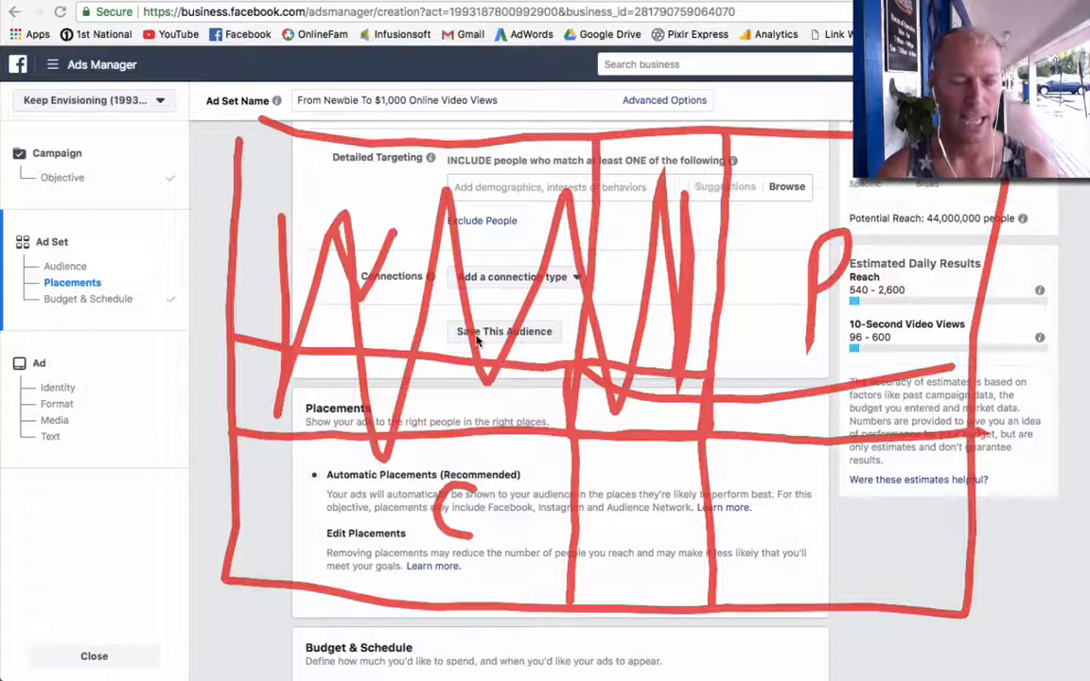
key(Escape)
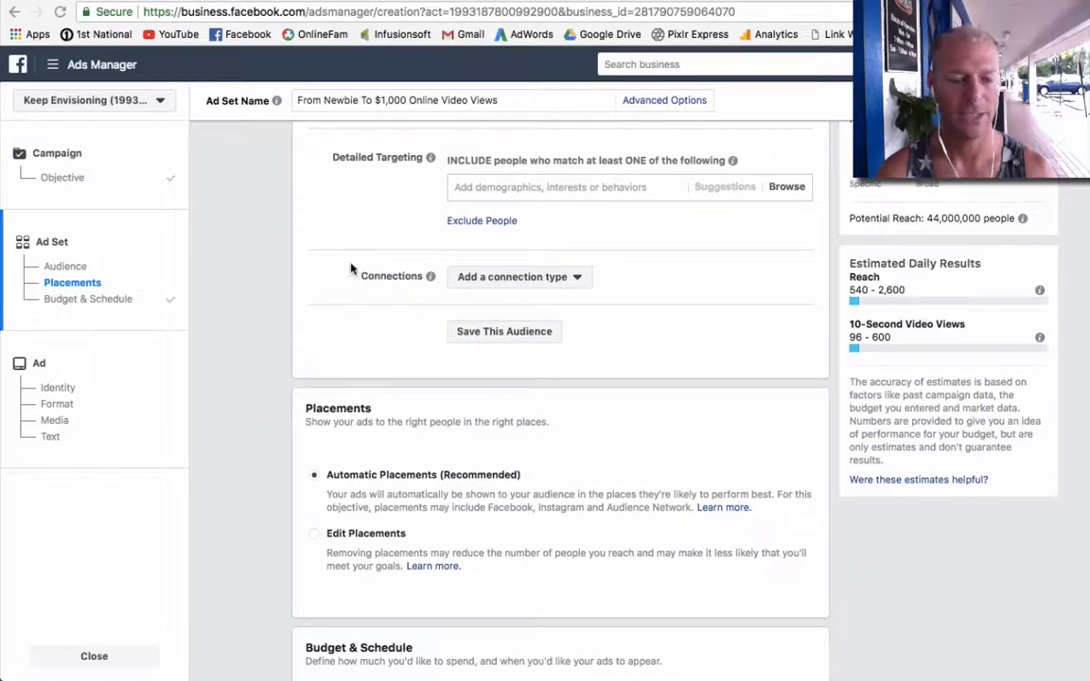
- Sketch a large frame with progressively smaller boxes inside it, circle the smallest one, and clear the drawing
mouse_move(301, 194)
mouse_down()
mouse_move(266, 134)
mouse_move(275, 510)
mouse_move(509, 562)
mouse_up()
mouse_move(761, 596)
mouse_down()
mouse_move(1077, 246)
mouse_move(757, 74)
mouse_move(330, 119)
mouse_up()
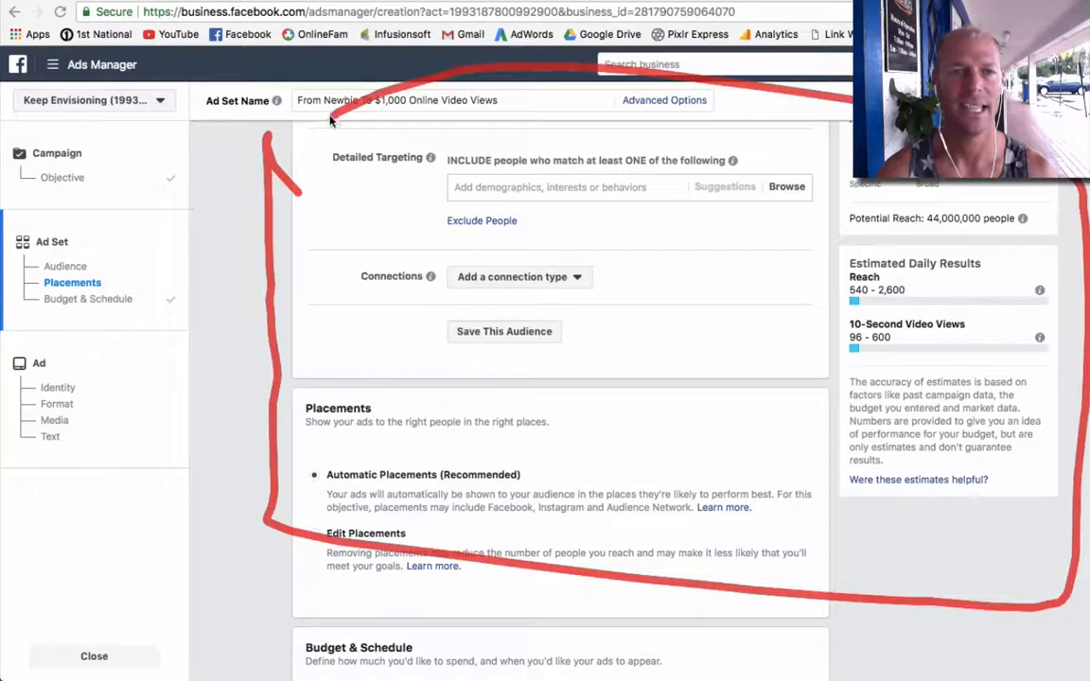
mouse_move(763, 127)
mouse_down()
mouse_move(762, 243)
mouse_move(720, 409)
mouse_move(304, 380)
mouse_move(343, 376)
mouse_up()
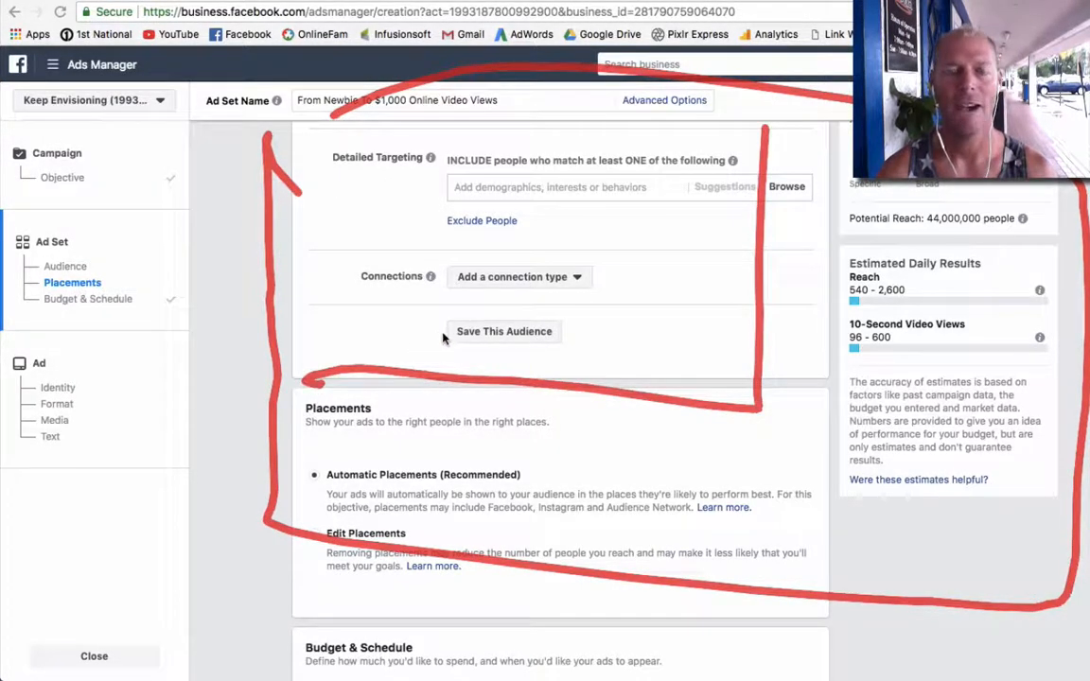
mouse_move(270, 276)
mouse_down()
mouse_move(497, 289)
mouse_move(489, 79)
mouse_up()
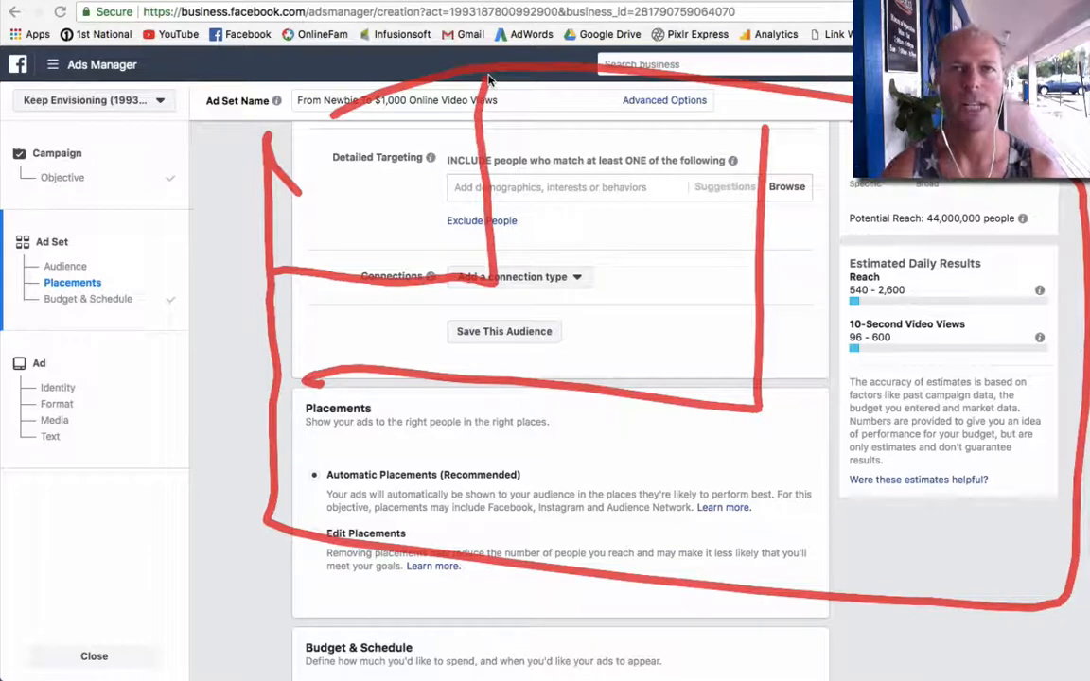
mouse_move(350, 121)
mouse_down()
mouse_move(380, 112)
mouse_move(414, 184)
mouse_move(360, 152)
mouse_move(350, 204)
mouse_move(298, 147)
mouse_up()
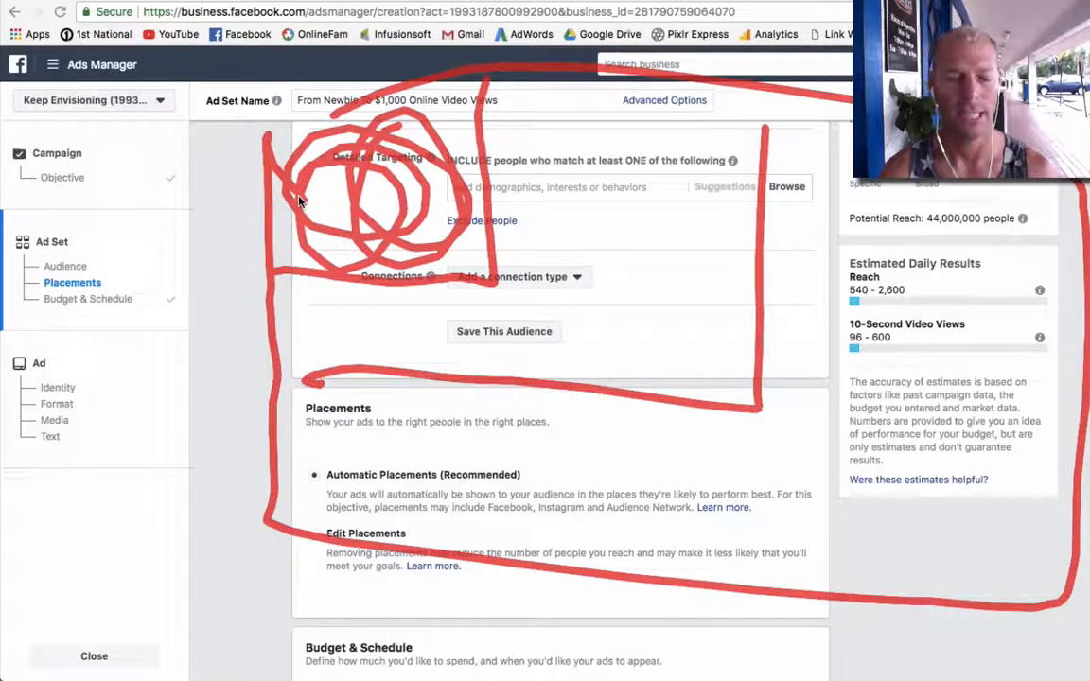
key(Escape)
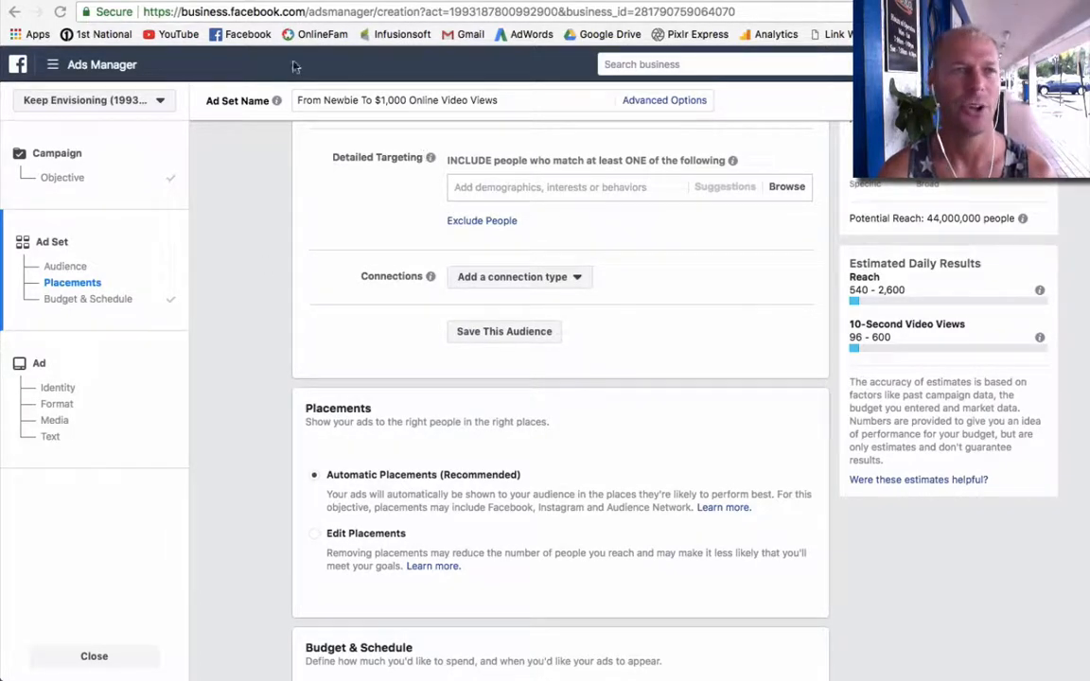
- Consult the Ads Targeting List spreadsheet and add the Brendon Burchard interest to the ad set's detailed targeting
key(ctrl+Tab)
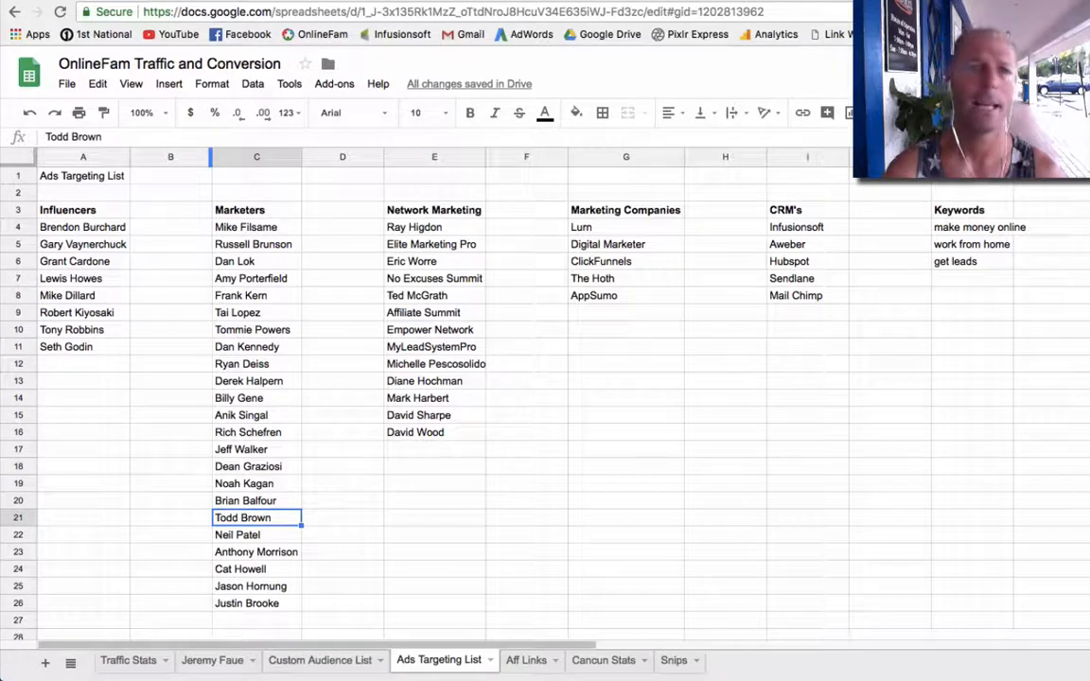
key(ctrl+Tab)
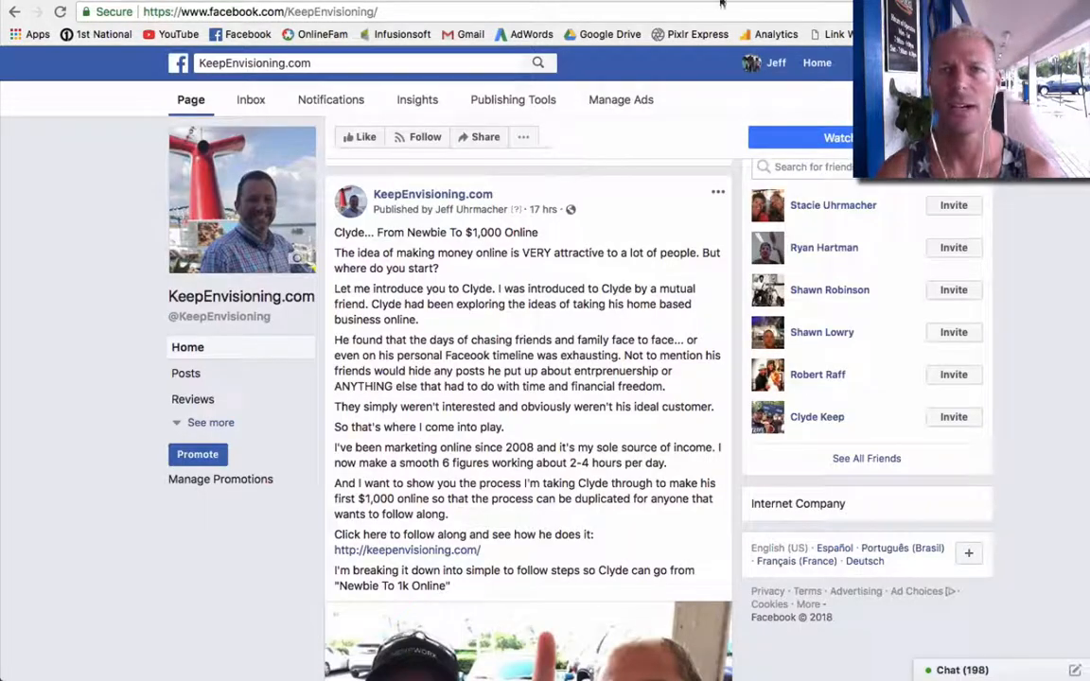
key(ctrl+Tab)
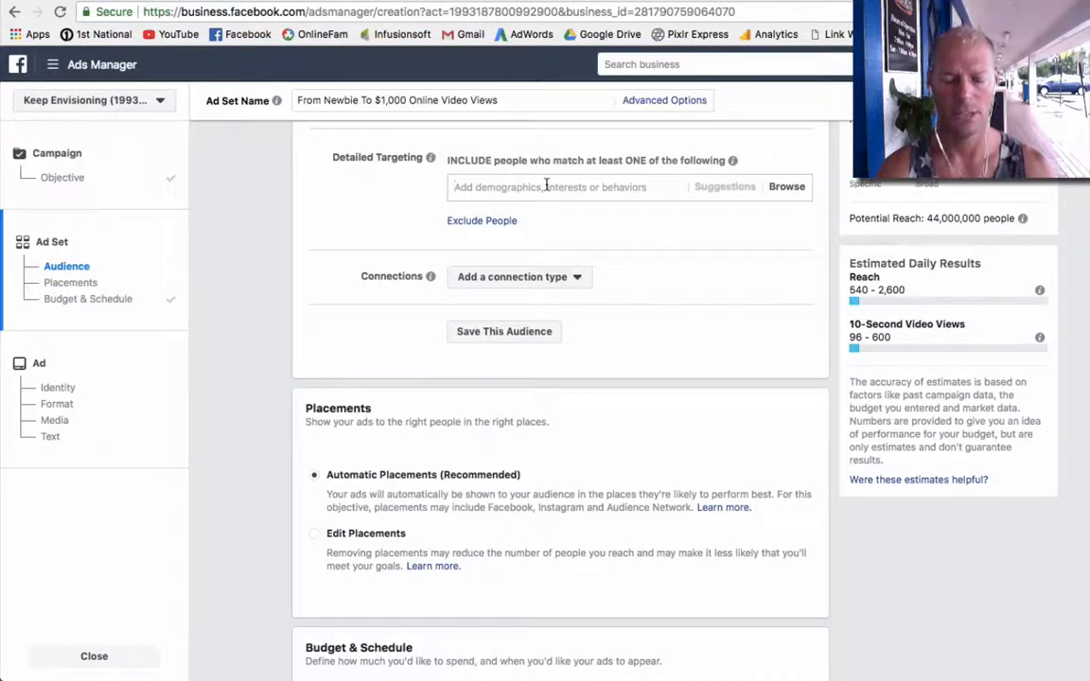
text(brend)
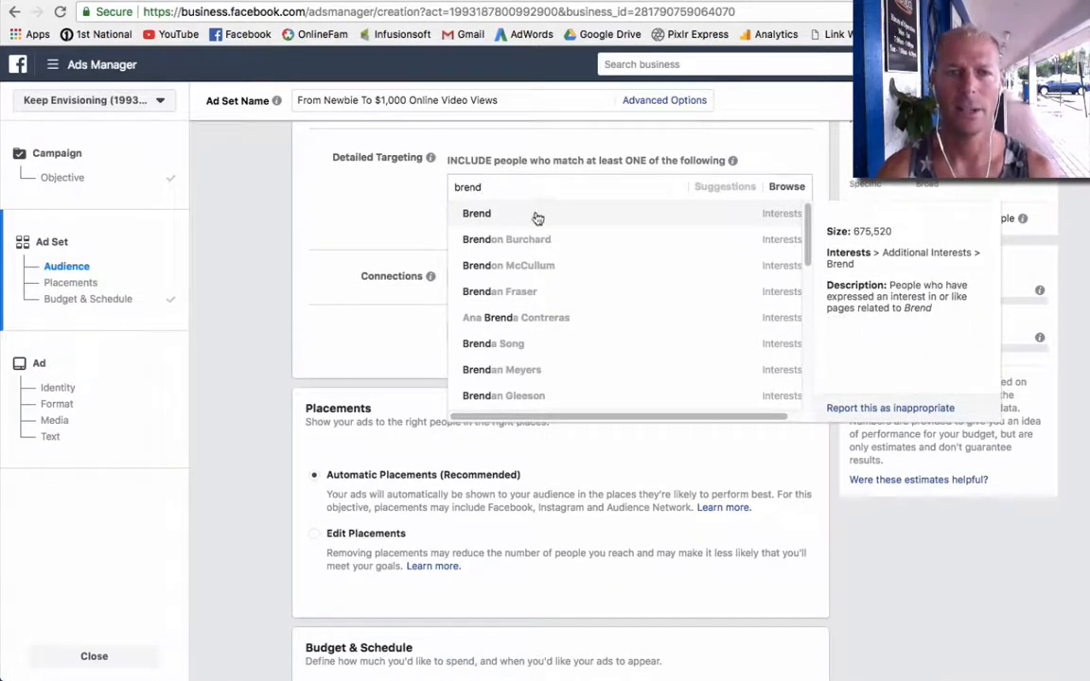
click(536, 243)
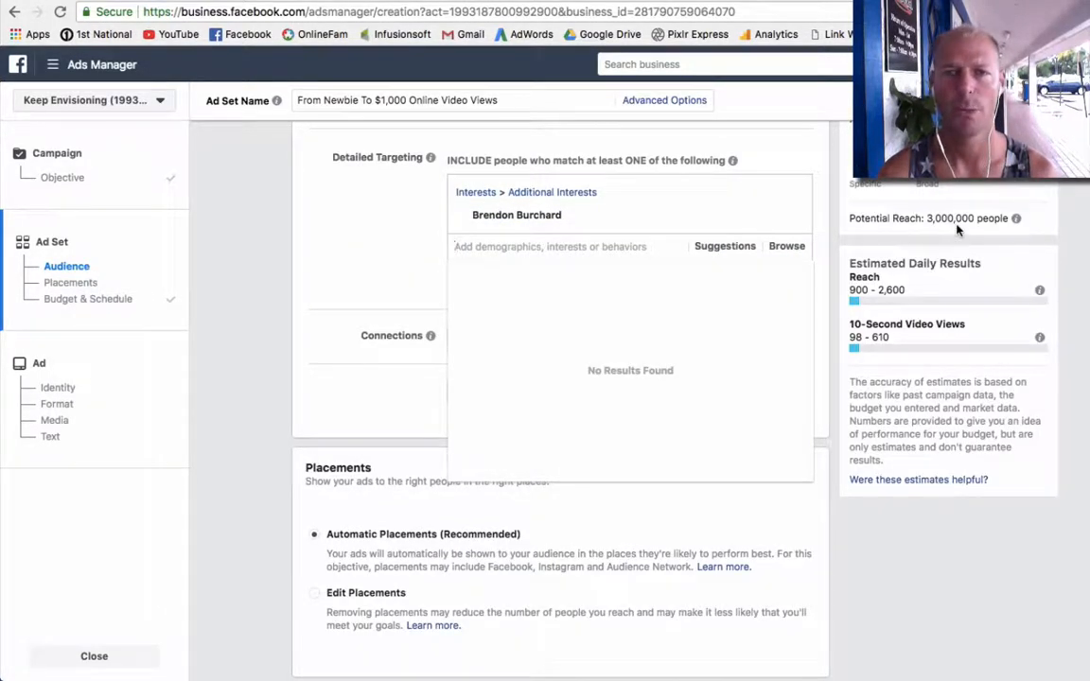
- Recheck the Ads Targeting List and add the suggested interest "Brendon Burchard - Live. Love. Matter." to the detailed targeting
click(800, 0)
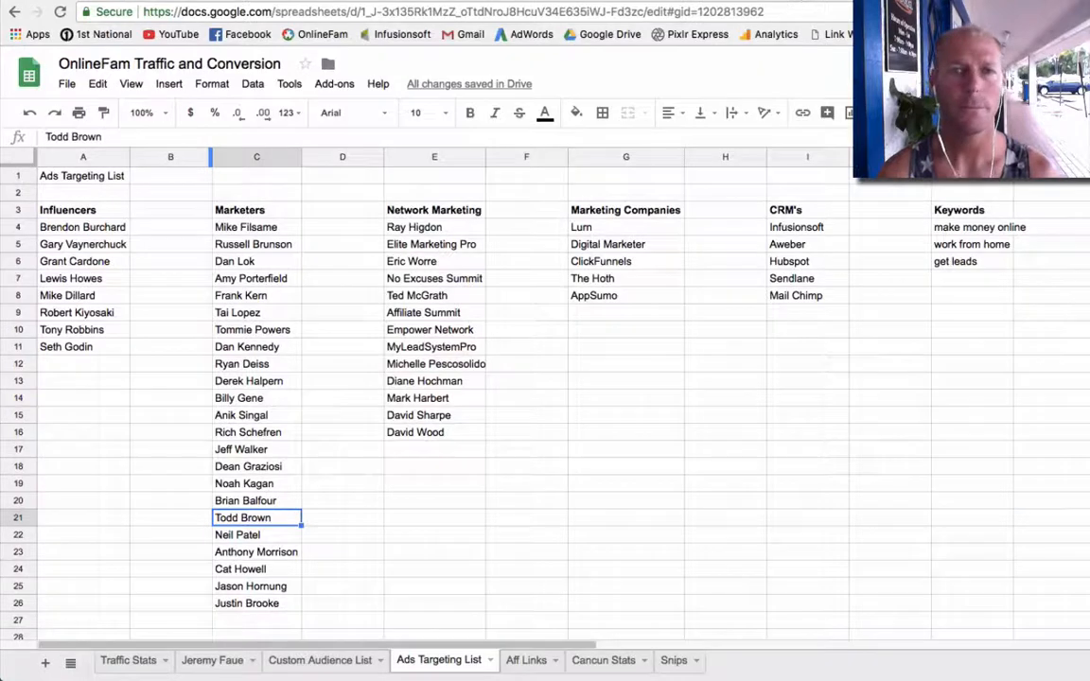
key(ctrl+shift+Tab)
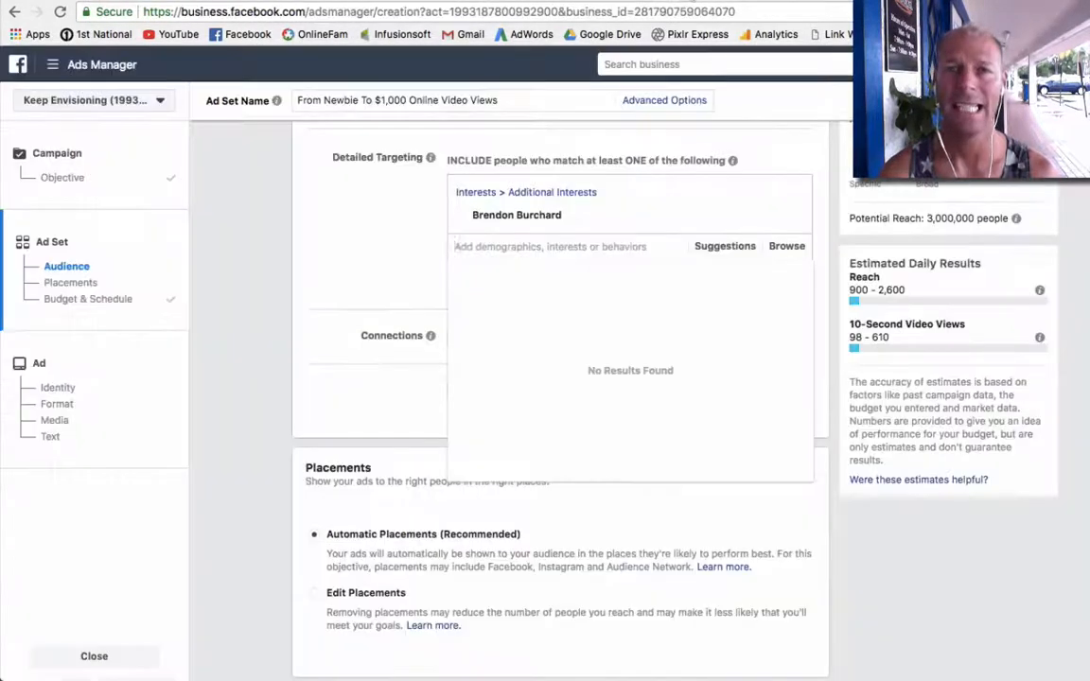
click(733, 247)
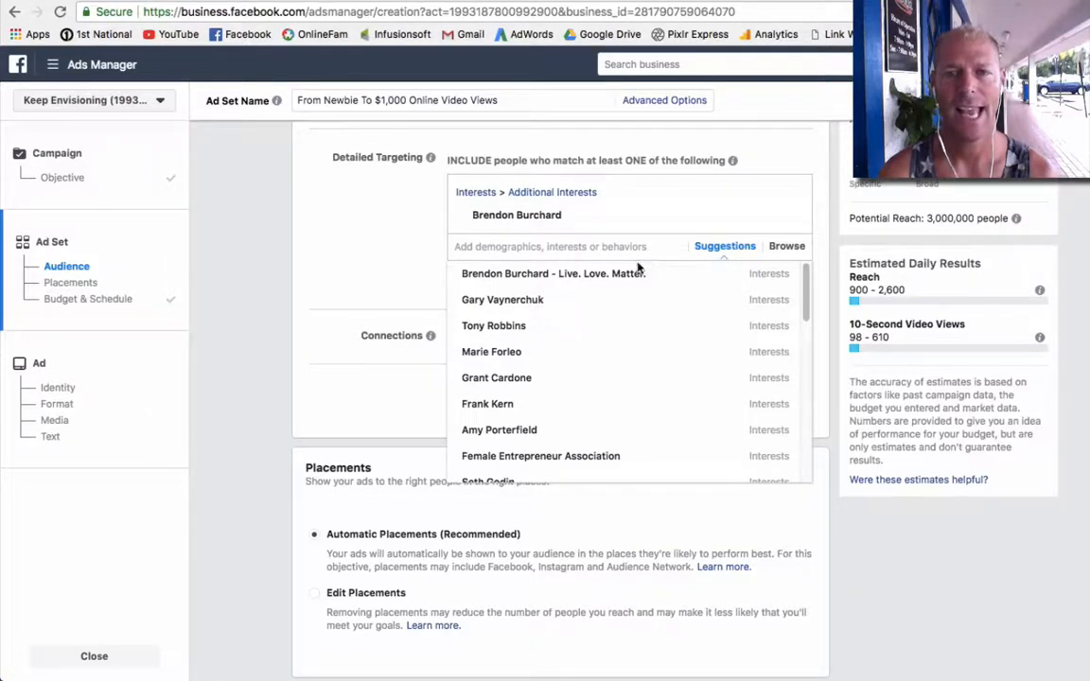
mouse_move(604, 276)
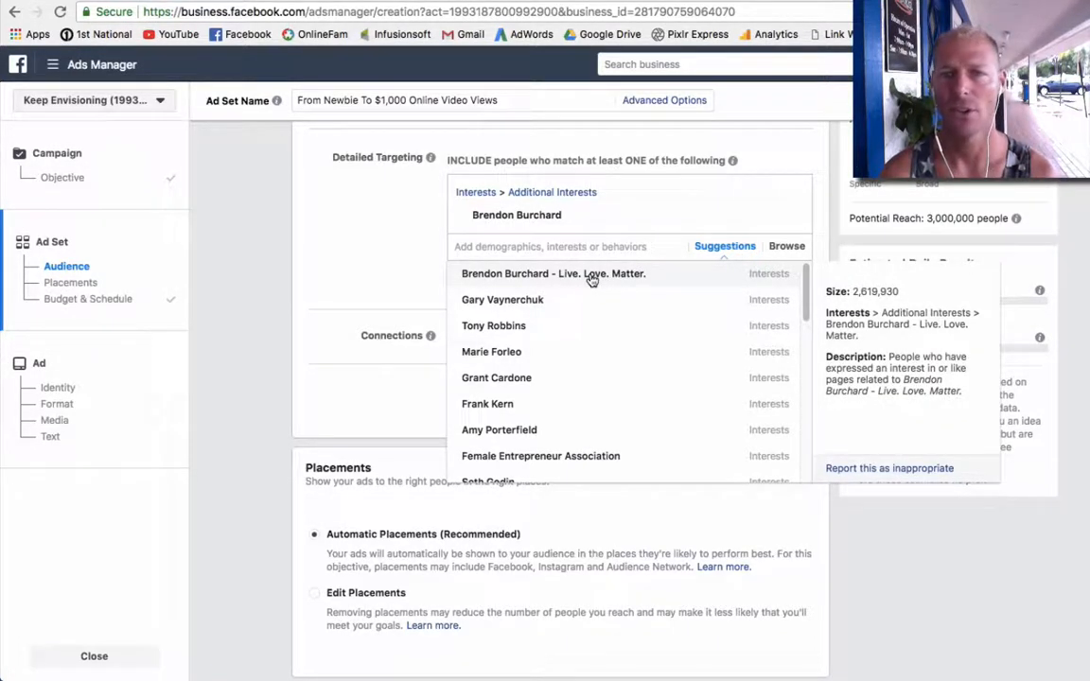
click(591, 276)
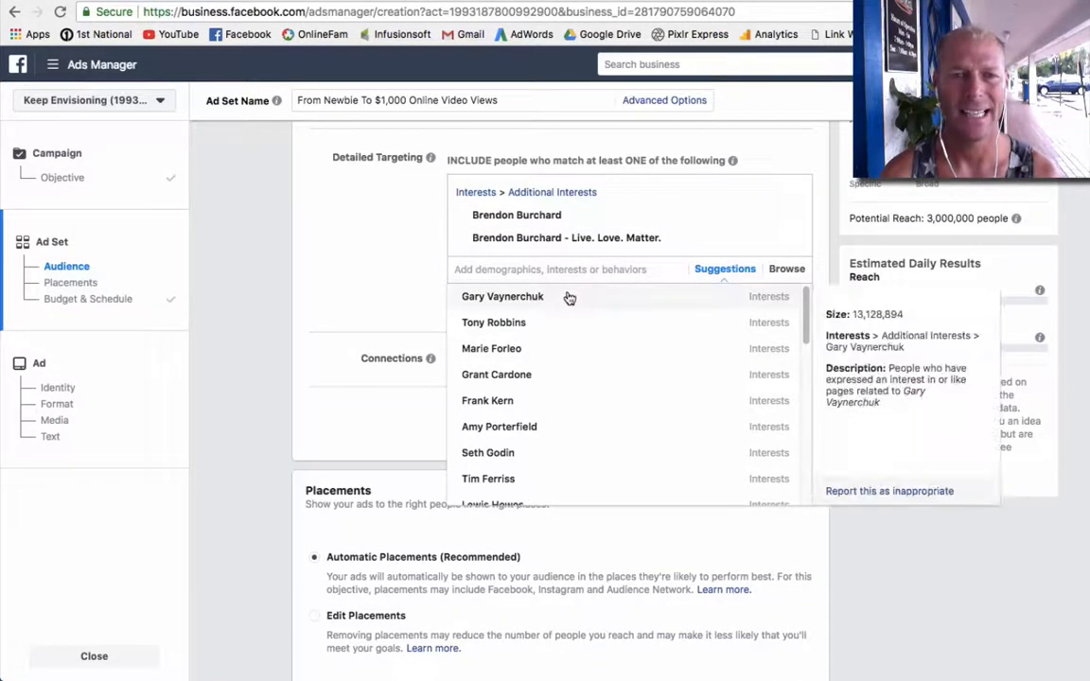
- Add the suggested interests Gary Vaynerchuk, Tai Lopez and Grant Cardone to the ad set's detailed targeting
click(554, 299)
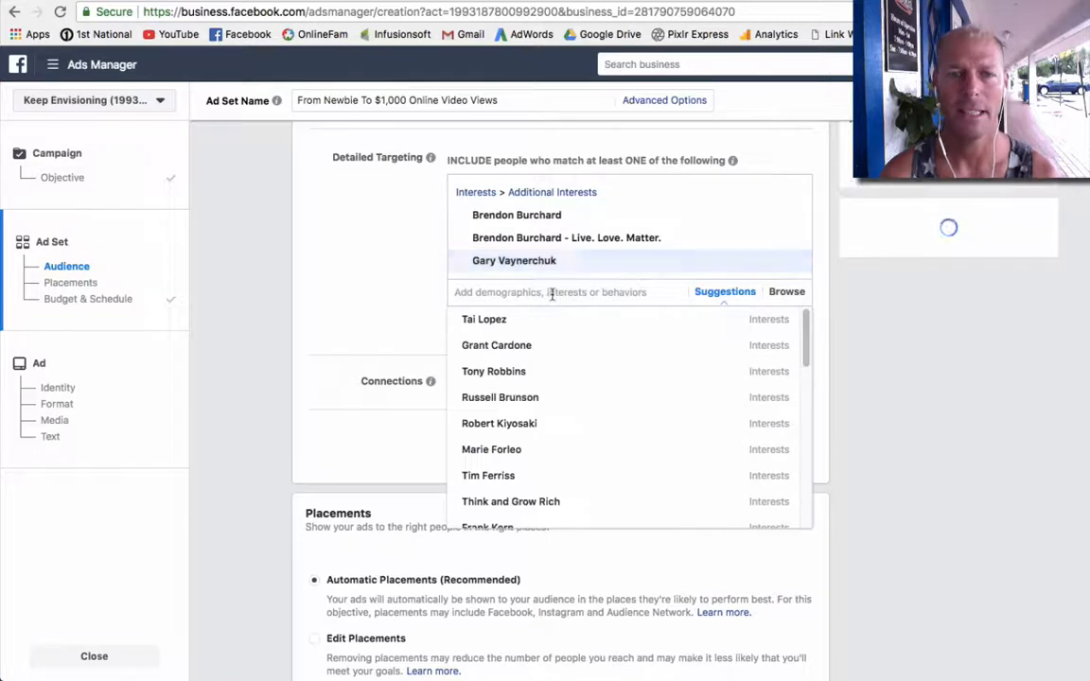
mouse_move(538, 347)
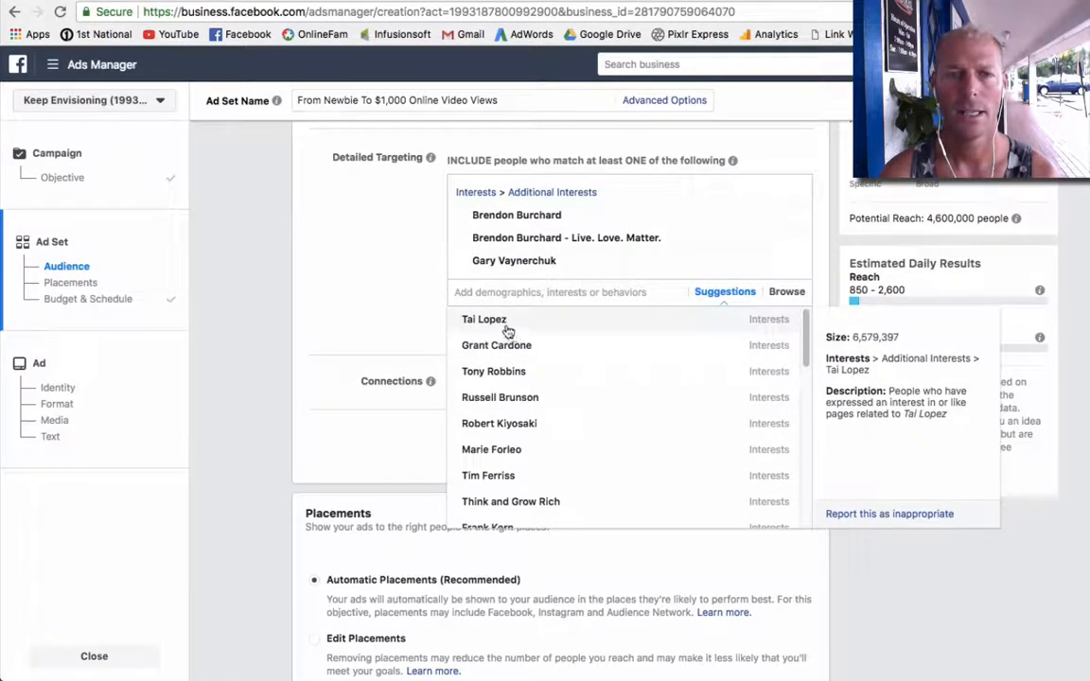
click(504, 323)
mouse_move(526, 348)
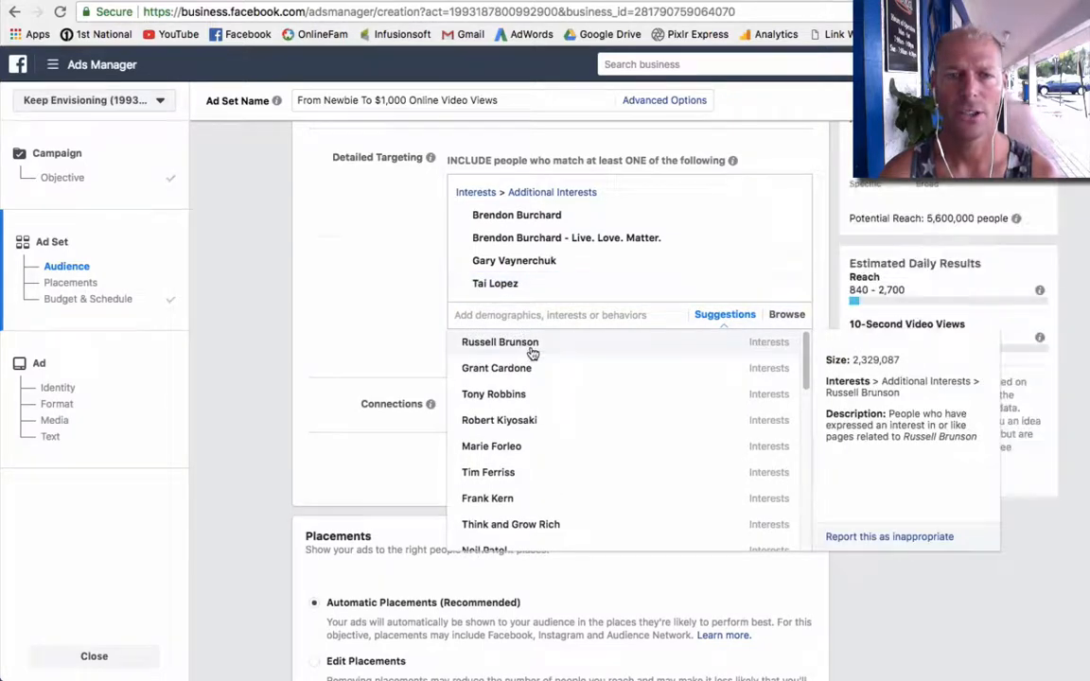
scroll(473, 368, up, 2)
scroll(374, 369, down, 3)
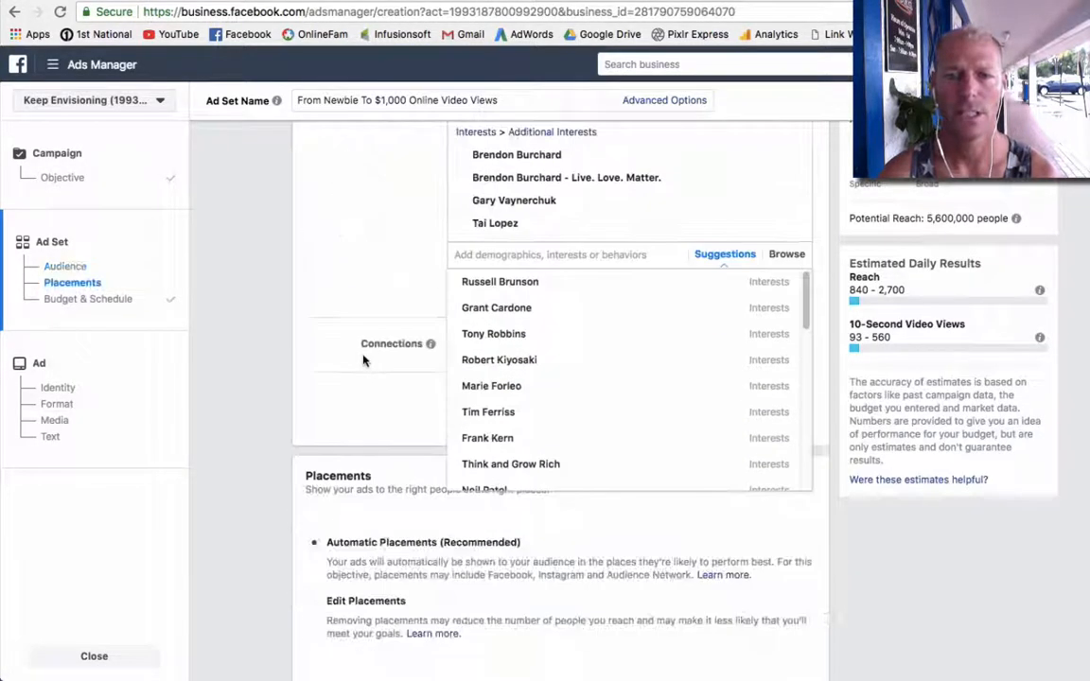
click(511, 309)
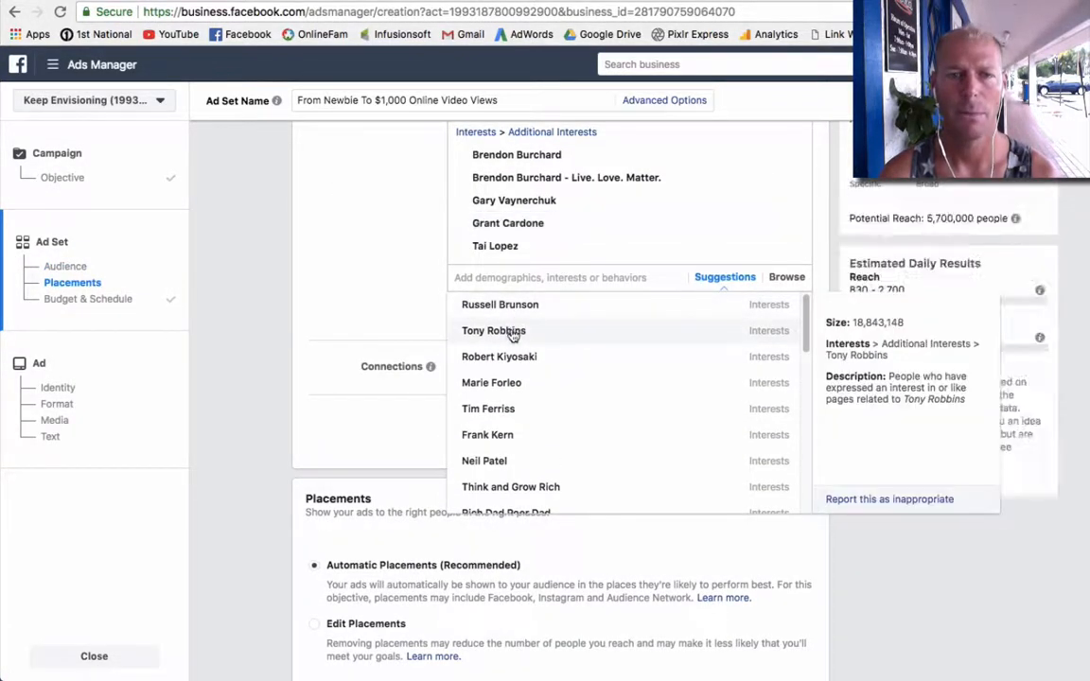
- Add the suggested interests Tony Robbins, Russell Brunson, Robert Kiyosaki and Frank Kern to the detailed targeting
click(512, 331)
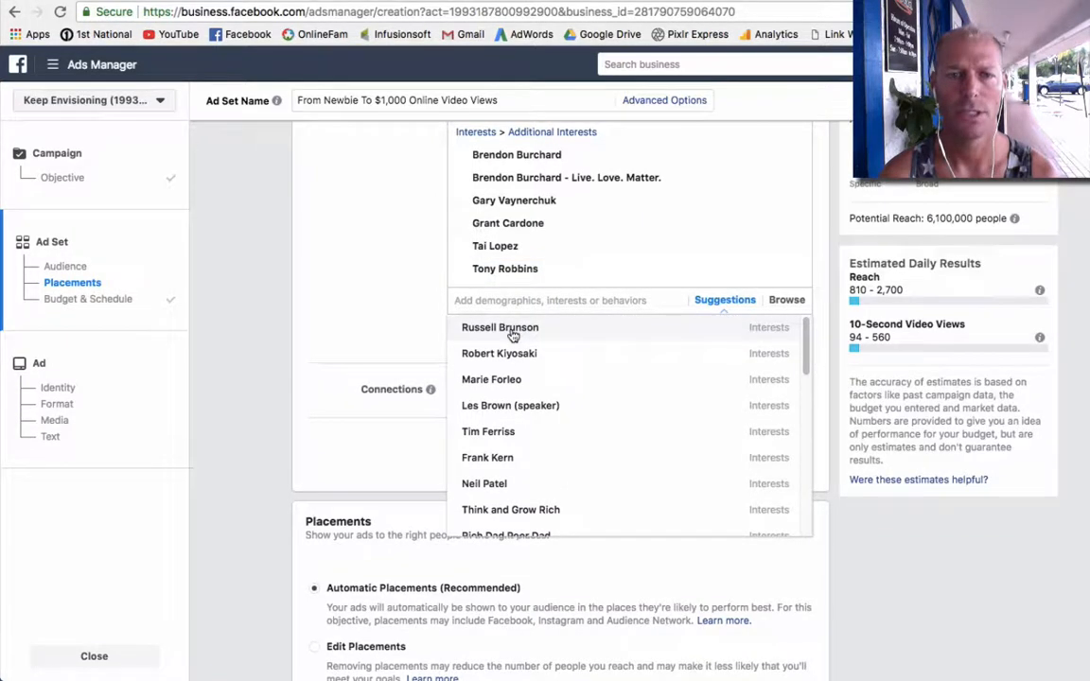
click(512, 331)
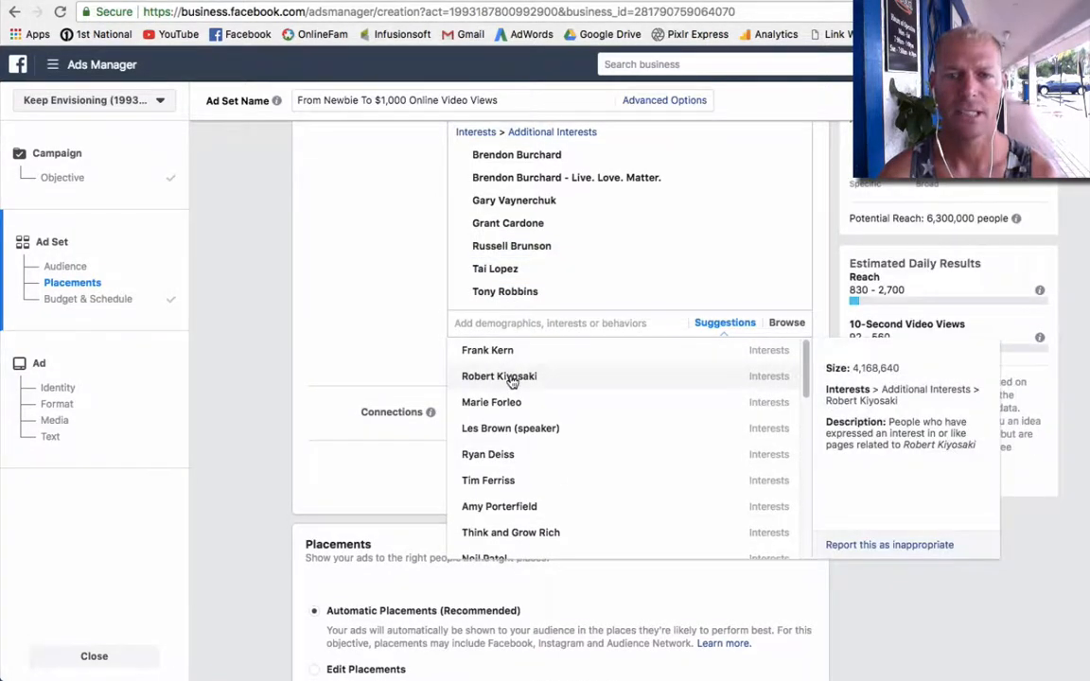
click(510, 376)
click(508, 377)
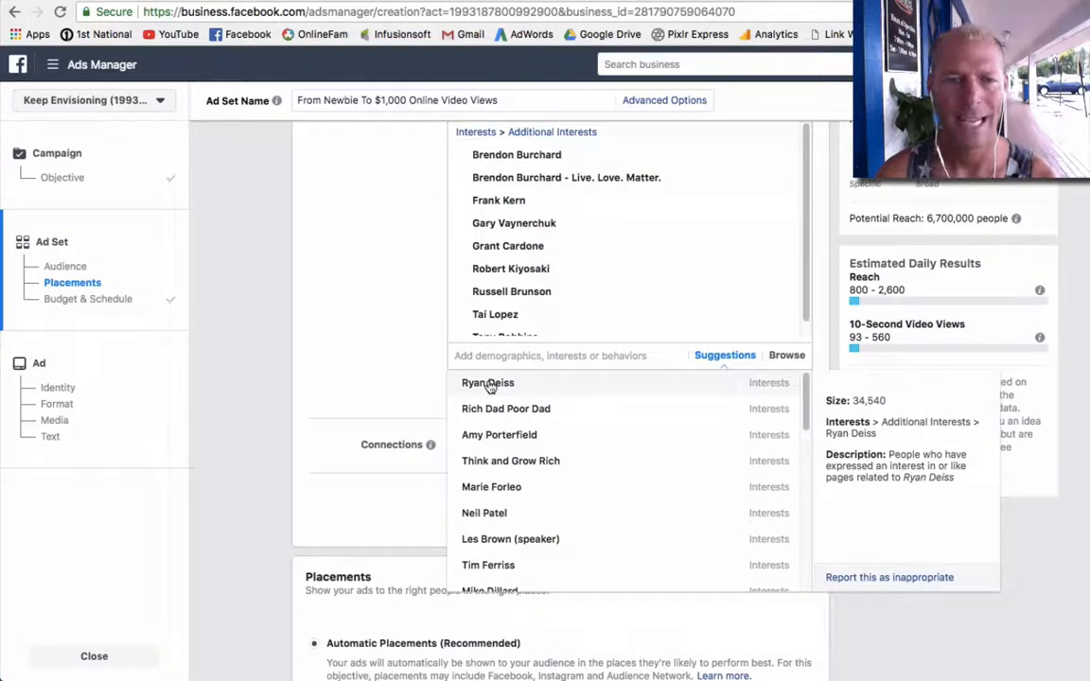
- Add the suggested interests Ryan Deiss, Neil Patel, Amy Porterfield and Mike Dillard to the detailed targeting
click(489, 383)
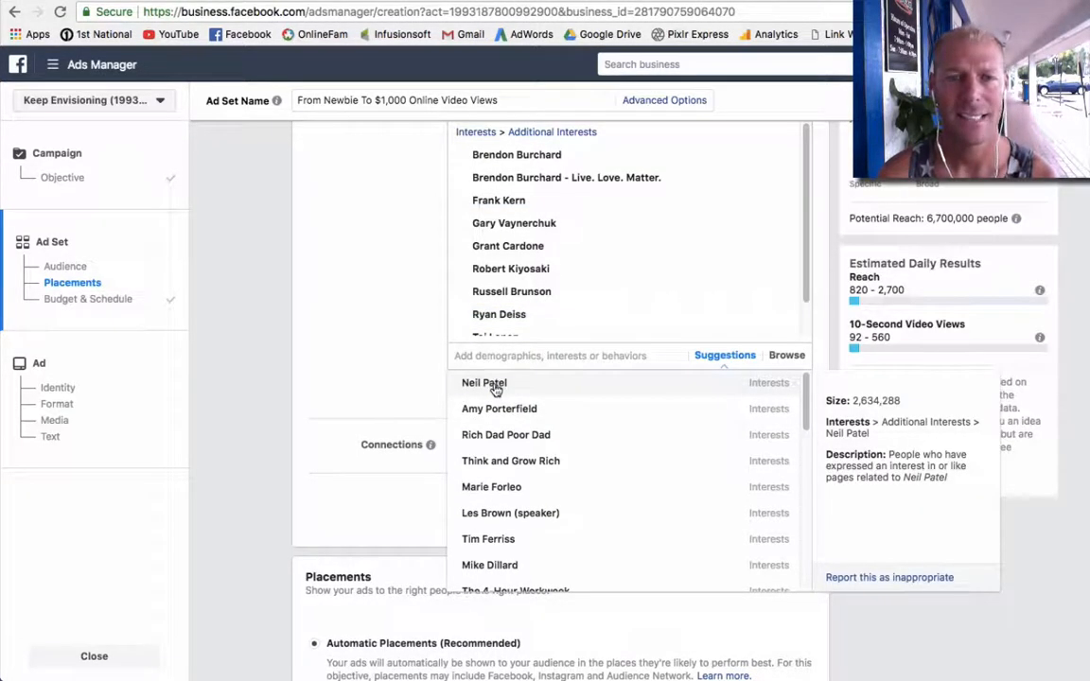
click(494, 384)
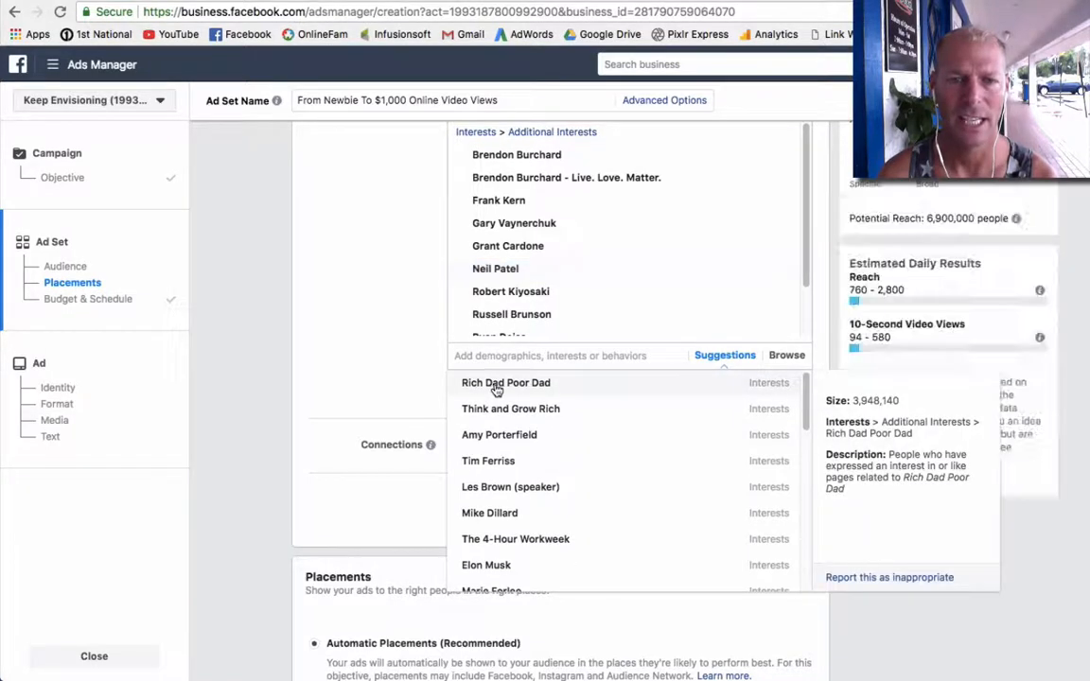
click(508, 435)
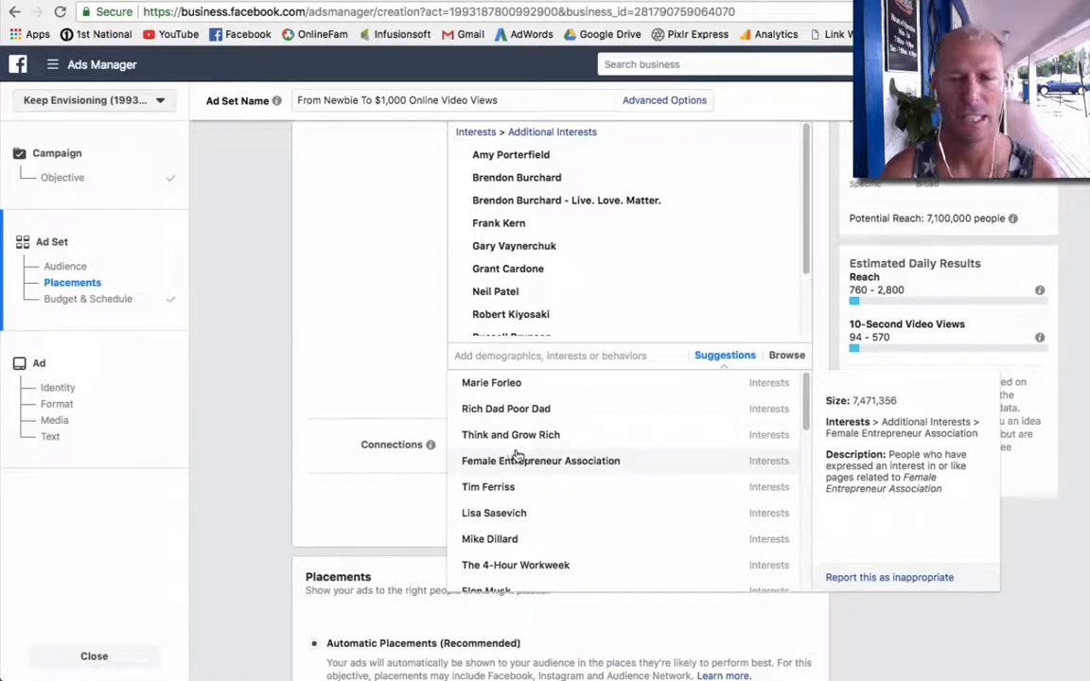
scroll(570, 449, down, 1)
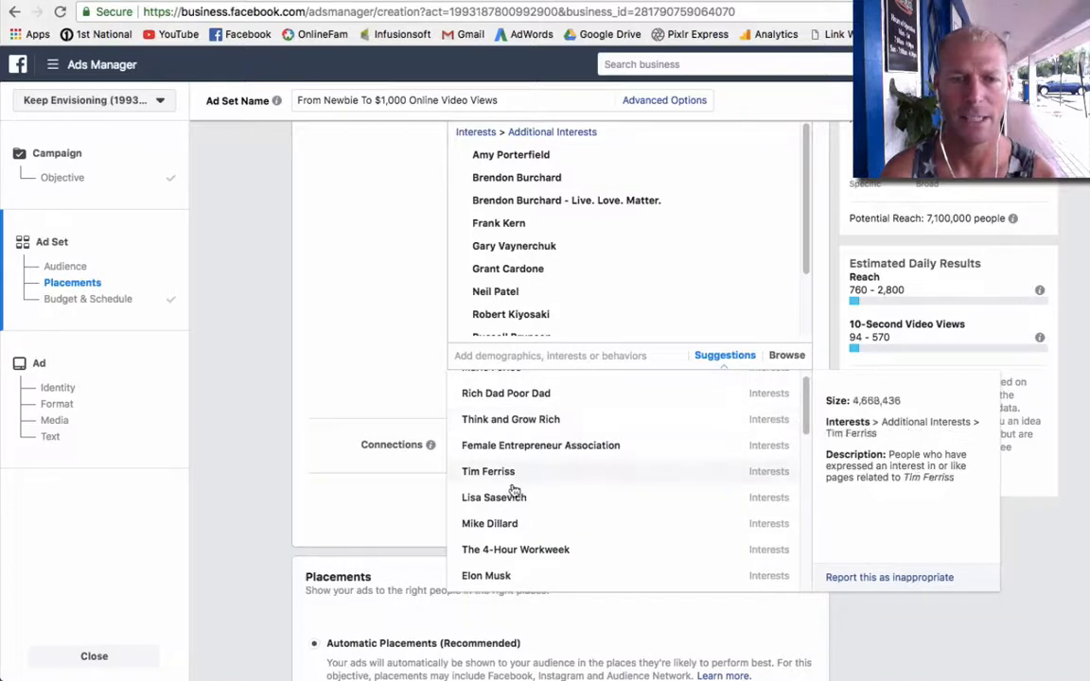
click(490, 527)
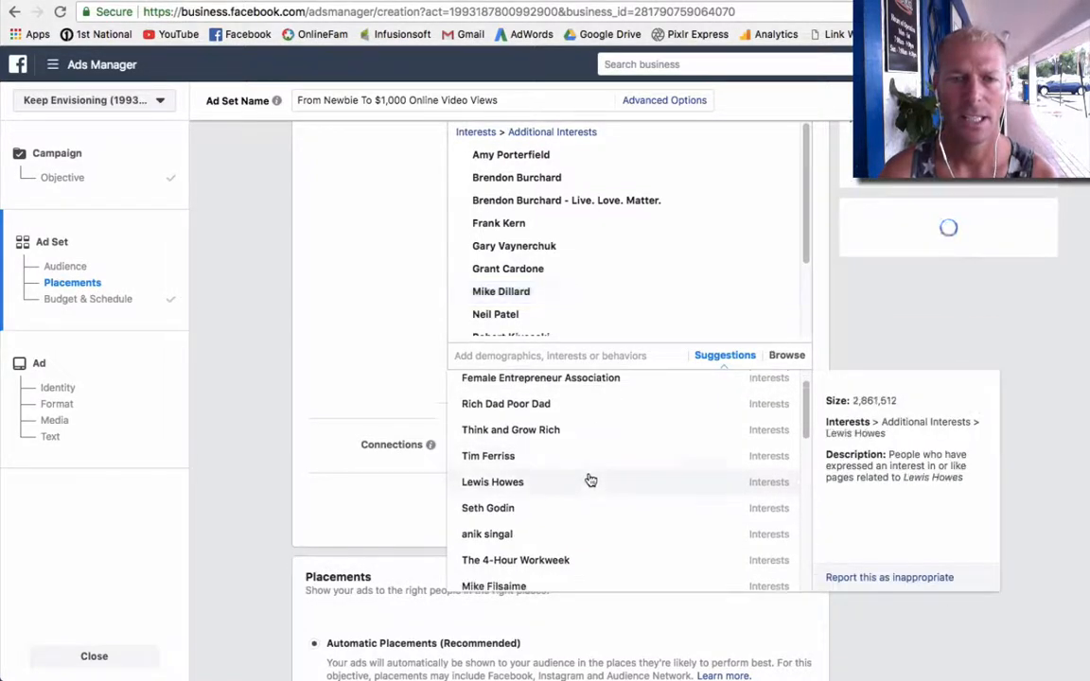
- Add the suggested interests Lewis Howes, Seth Godin and anik singal to the detailed targeting
click(496, 484)
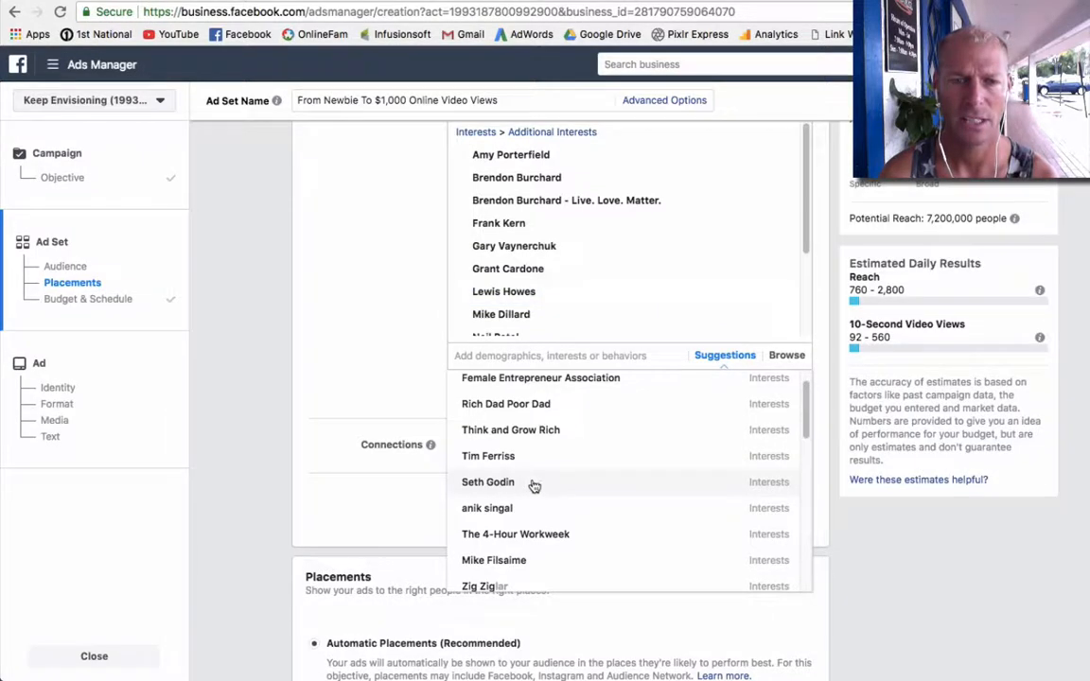
click(534, 484)
click(540, 486)
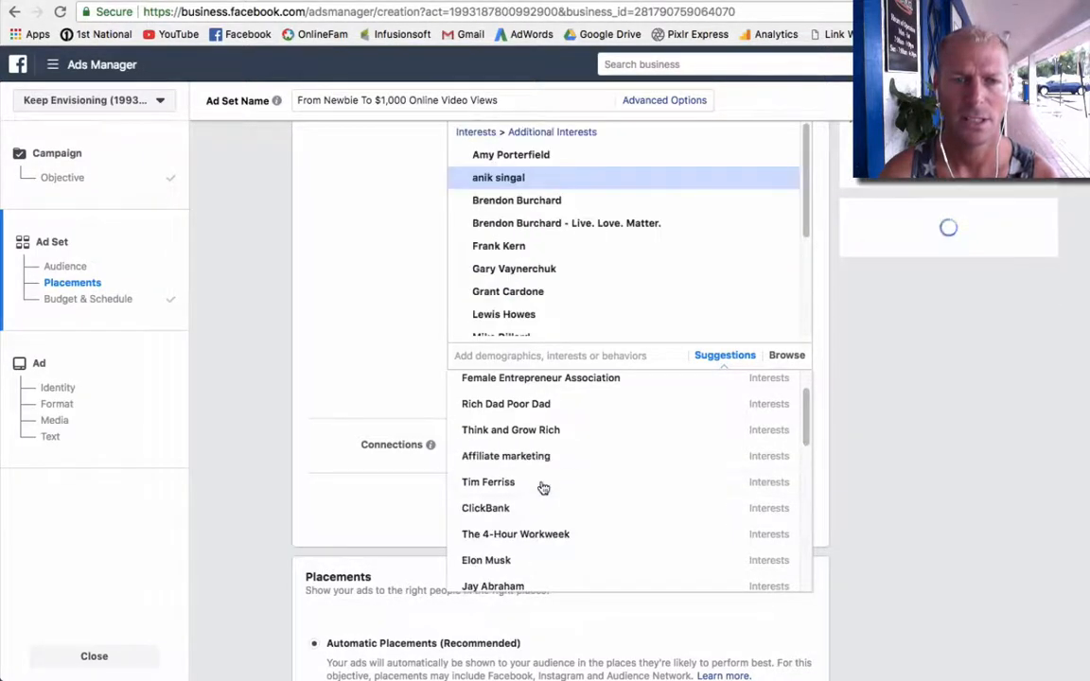
- Add the suggested interests Jay Abraham and Eben Pagan to the detailed targeting
scroll(557, 485, down, 2)
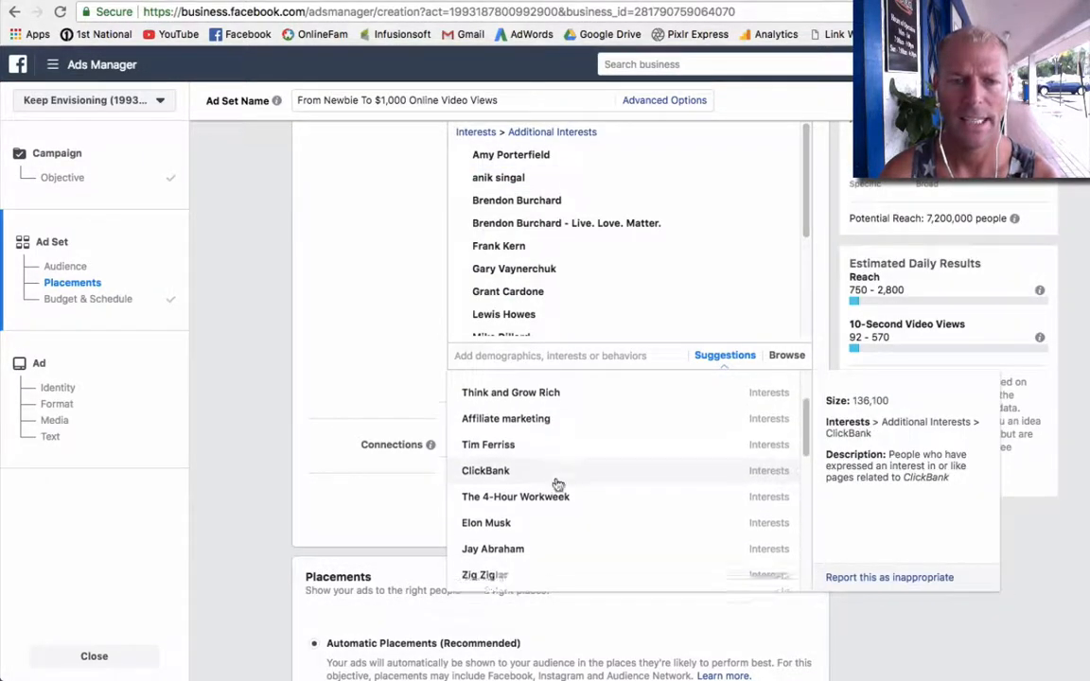
scroll(615, 486, down, 1)
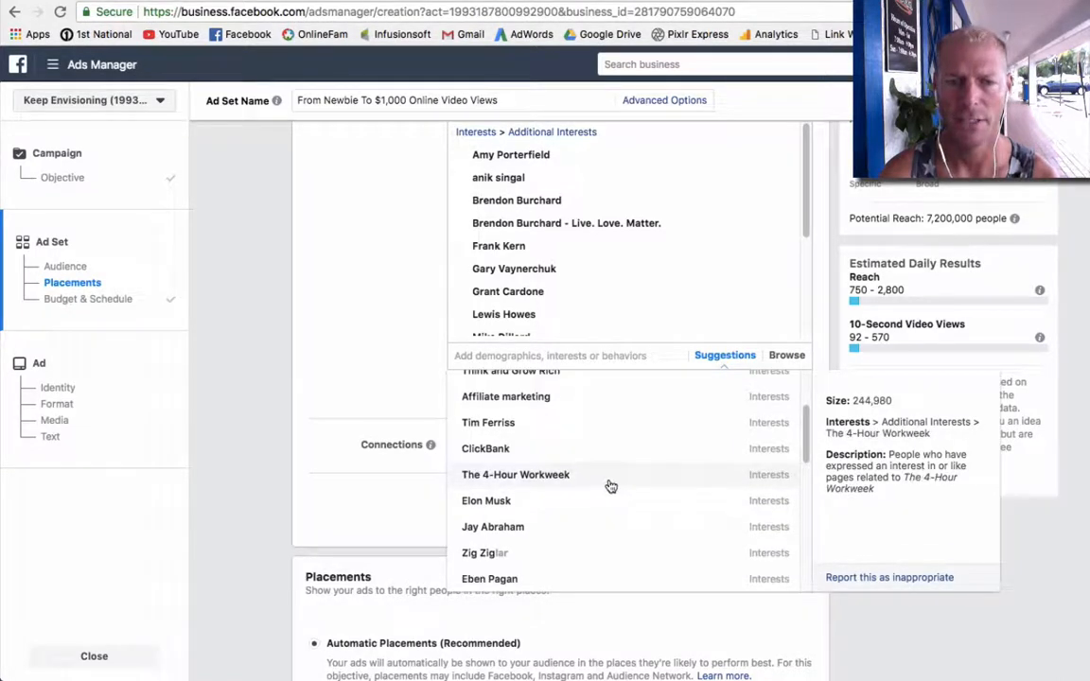
scroll(610, 487, down, 1)
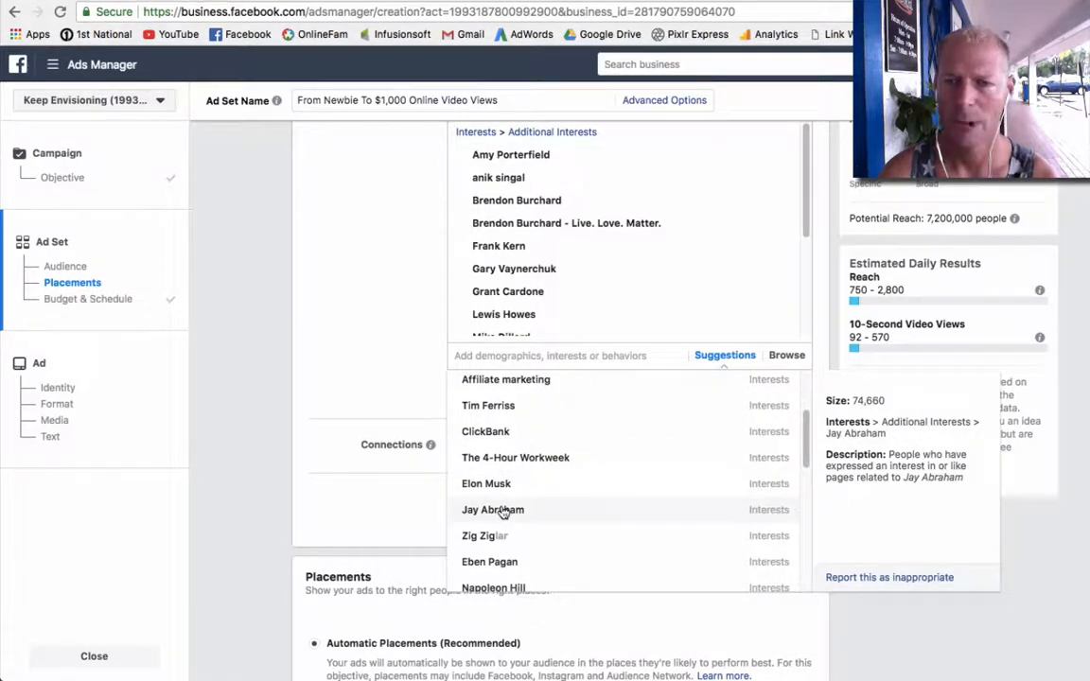
click(545, 509)
scroll(576, 496, down, 1)
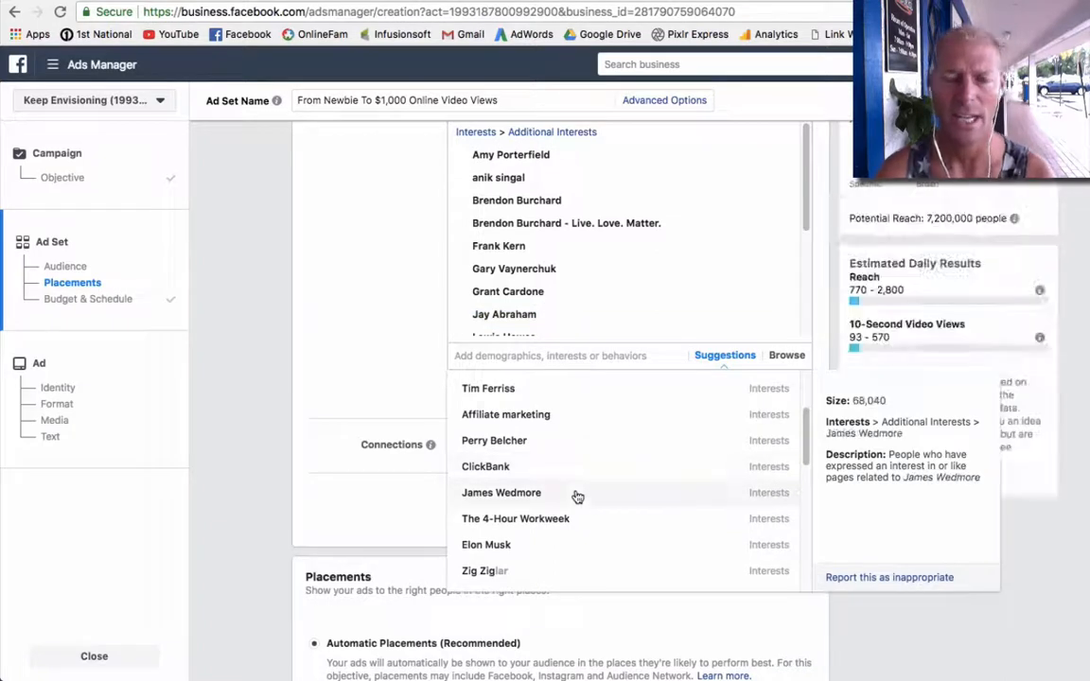
scroll(579, 458, down, 3)
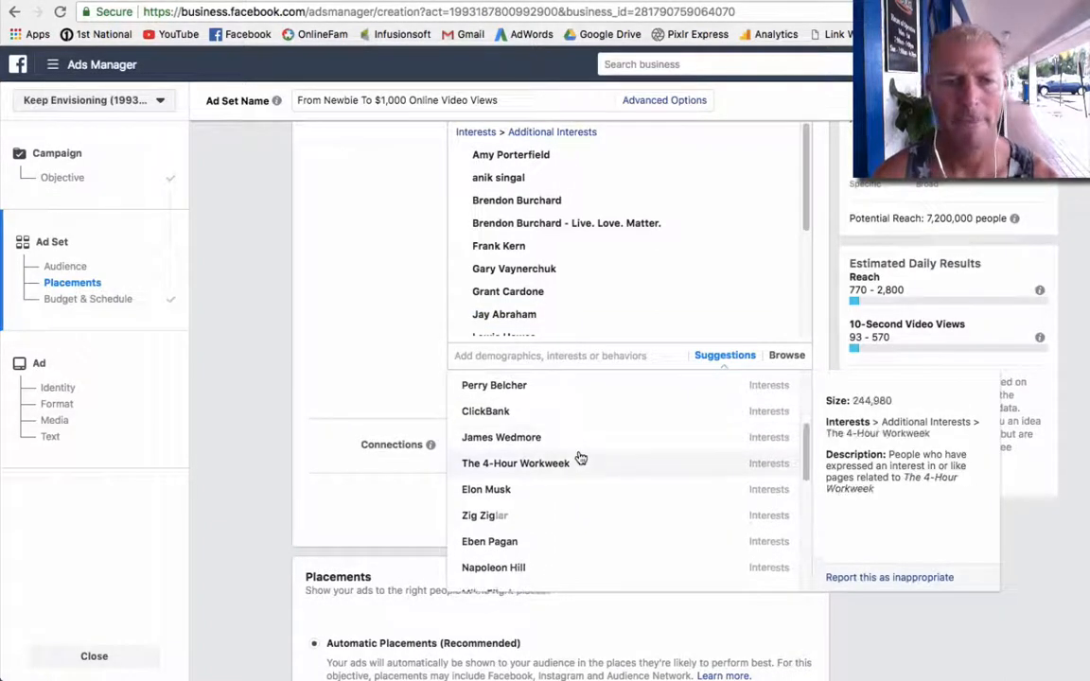
scroll(581, 458, down, 1)
click(639, 521)
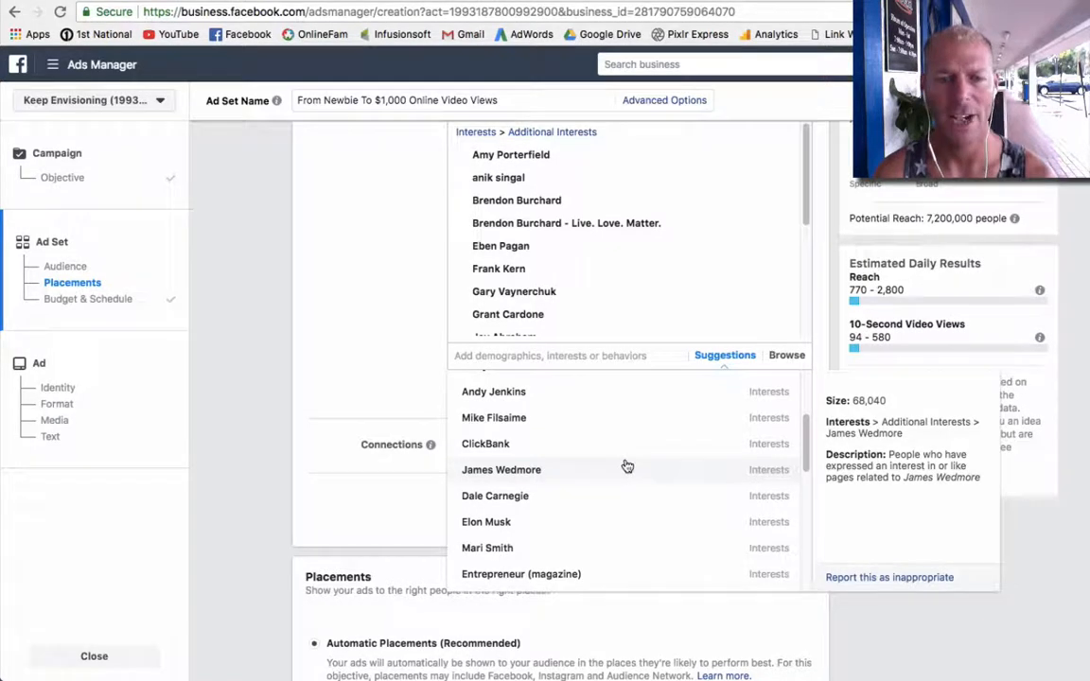
- Add the suggested interests Ray Higdon, Jonathan Budd and Jon Loomer Digital to the detailed targeting
scroll(627, 466, down, 5)
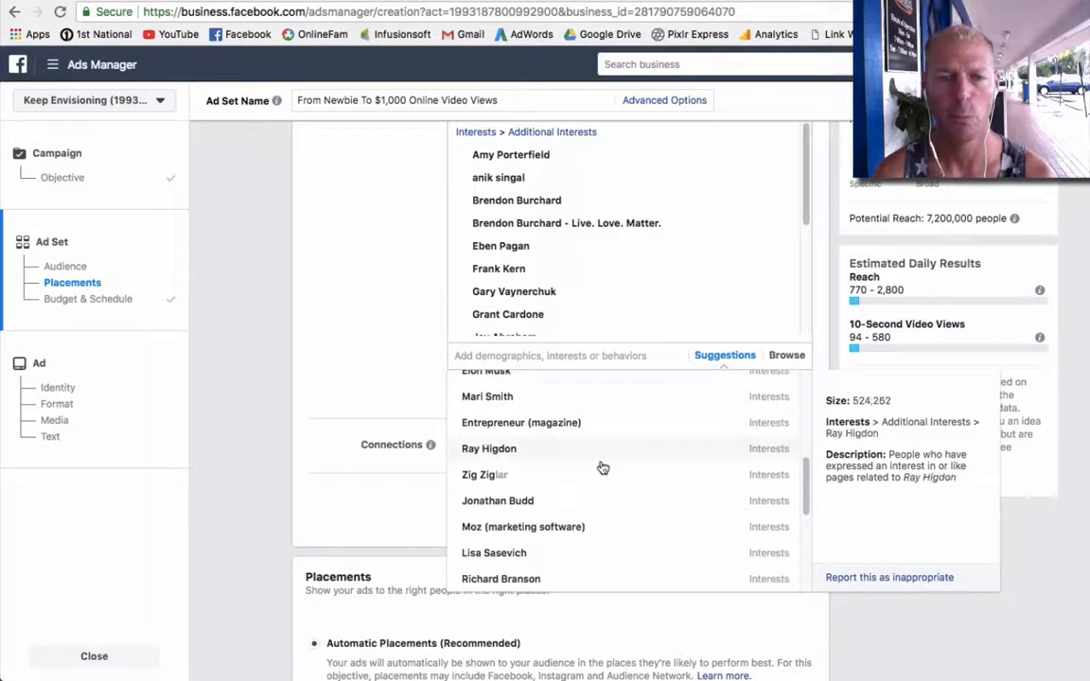
click(514, 451)
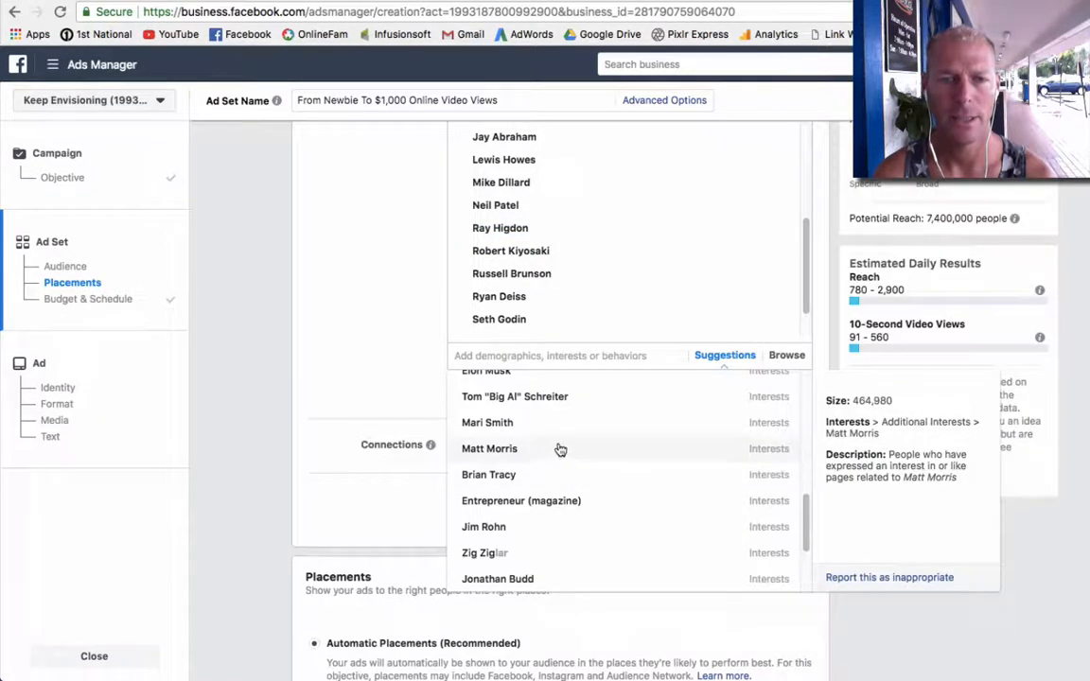
scroll(559, 449, down, 1)
click(539, 561)
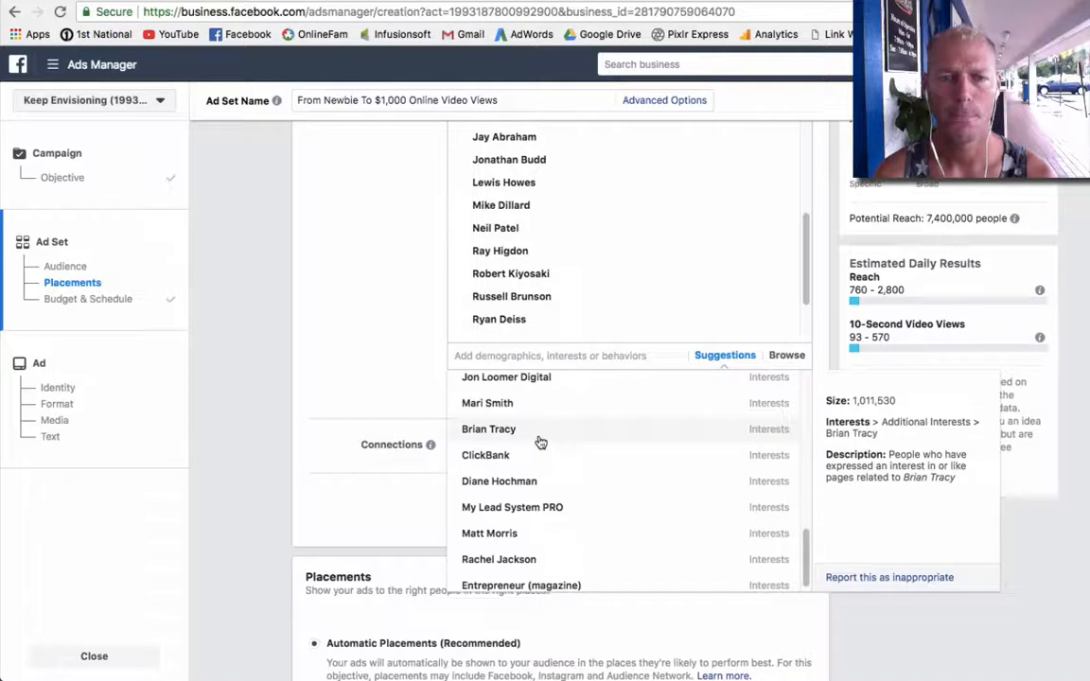
scroll(530, 438, up, 1)
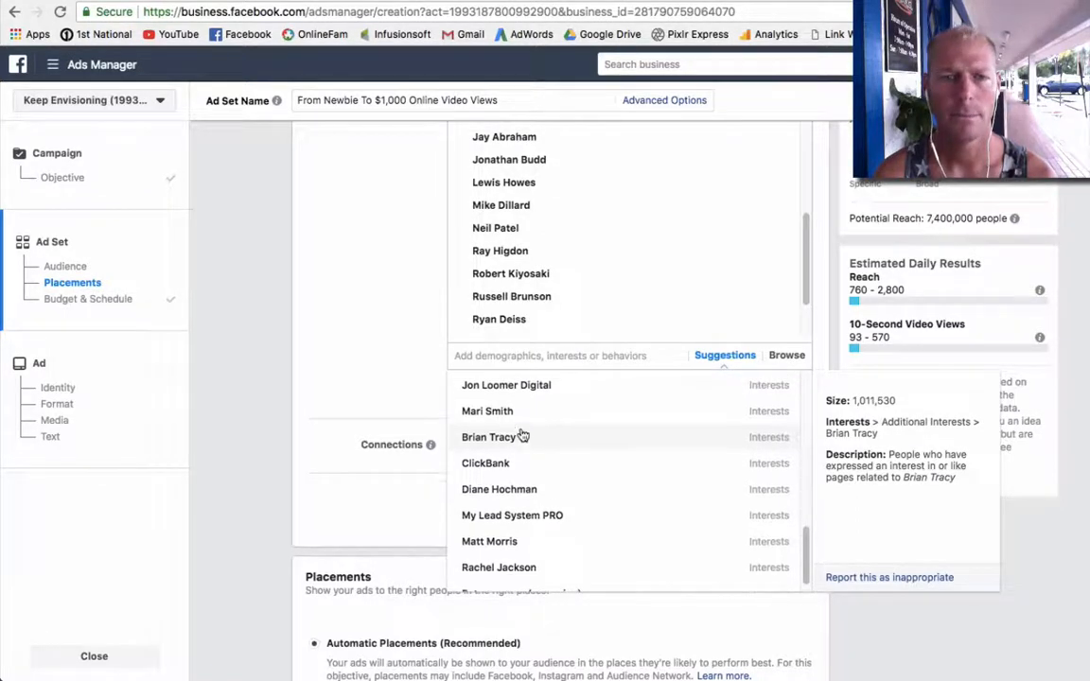
click(530, 390)
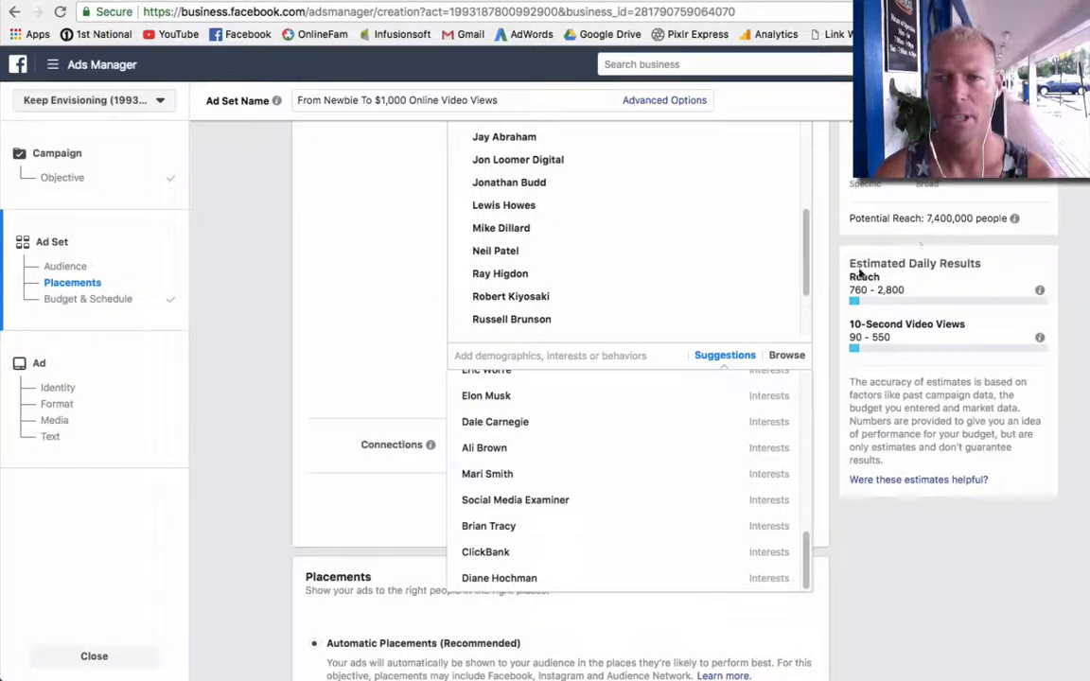
- Add the suggested interests Eric Worre and Mark Hoverson to the detailed targeting
scroll(603, 478, up, 3)
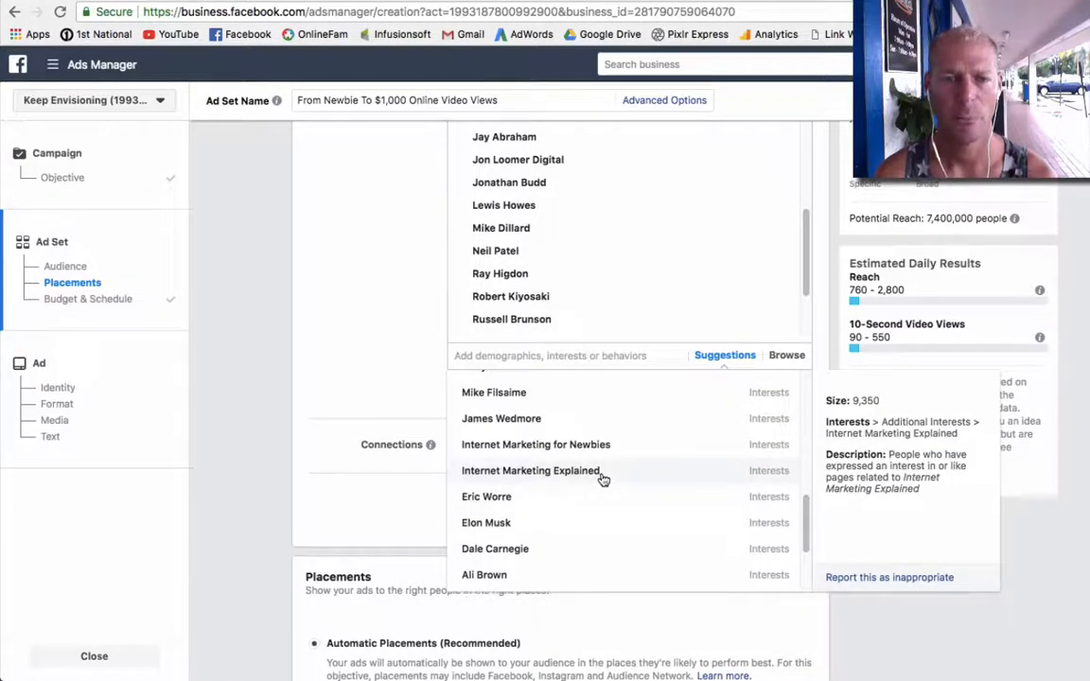
click(489, 498)
scroll(576, 514, up, 2)
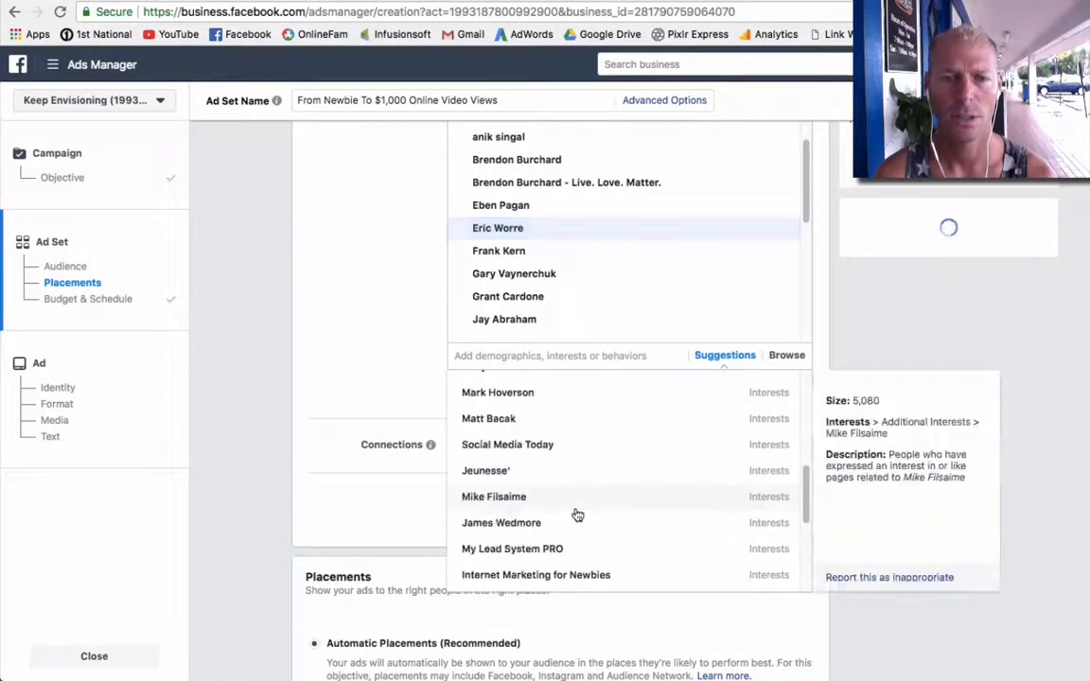
scroll(580, 488, up, 1)
scroll(573, 473, up, 1)
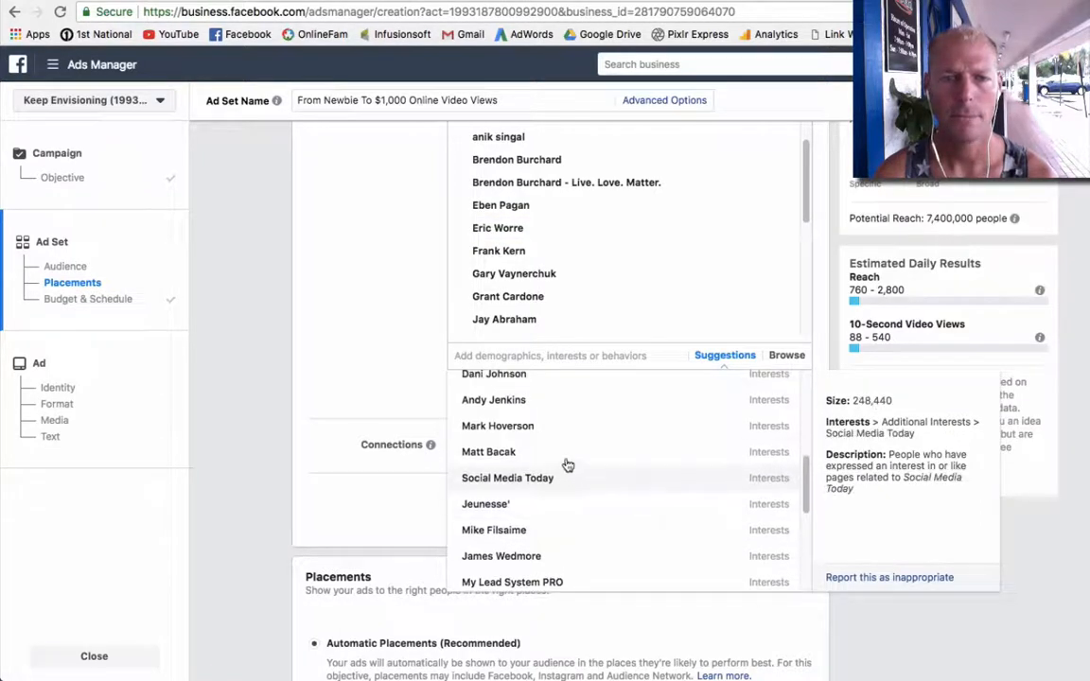
click(585, 441)
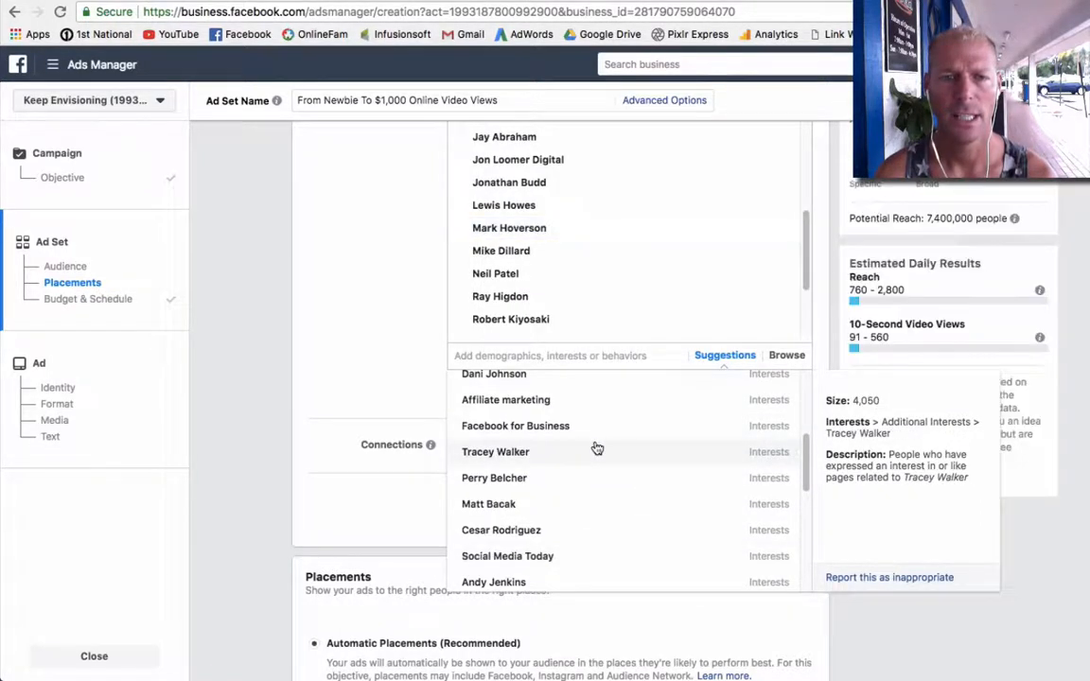
- Add the suggested interests "Network Marketing Pro - Eric Worre" and Simon Sinek to the detailed targeting
scroll(591, 444, up, 2)
scroll(597, 447, up, 3)
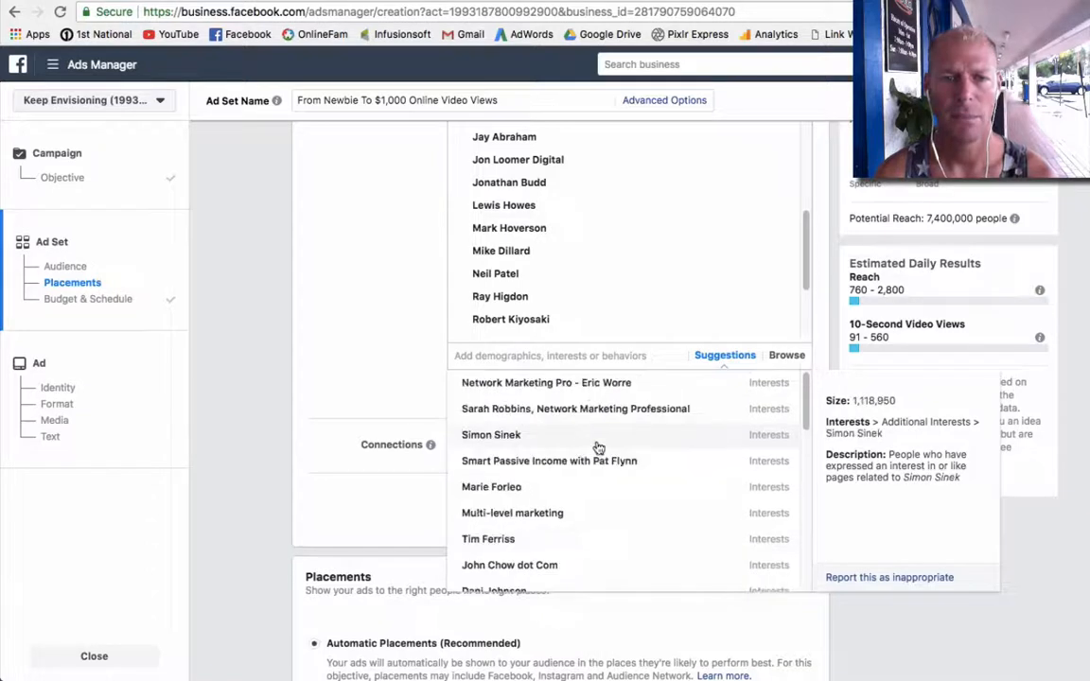
scroll(599, 446, up, 1)
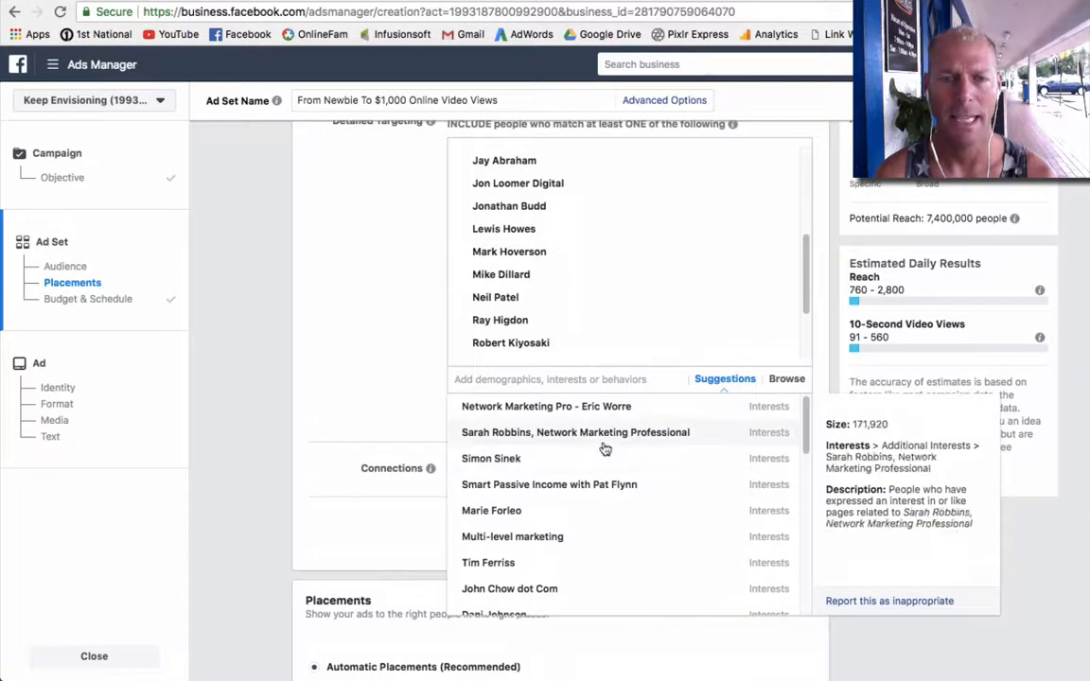
click(572, 406)
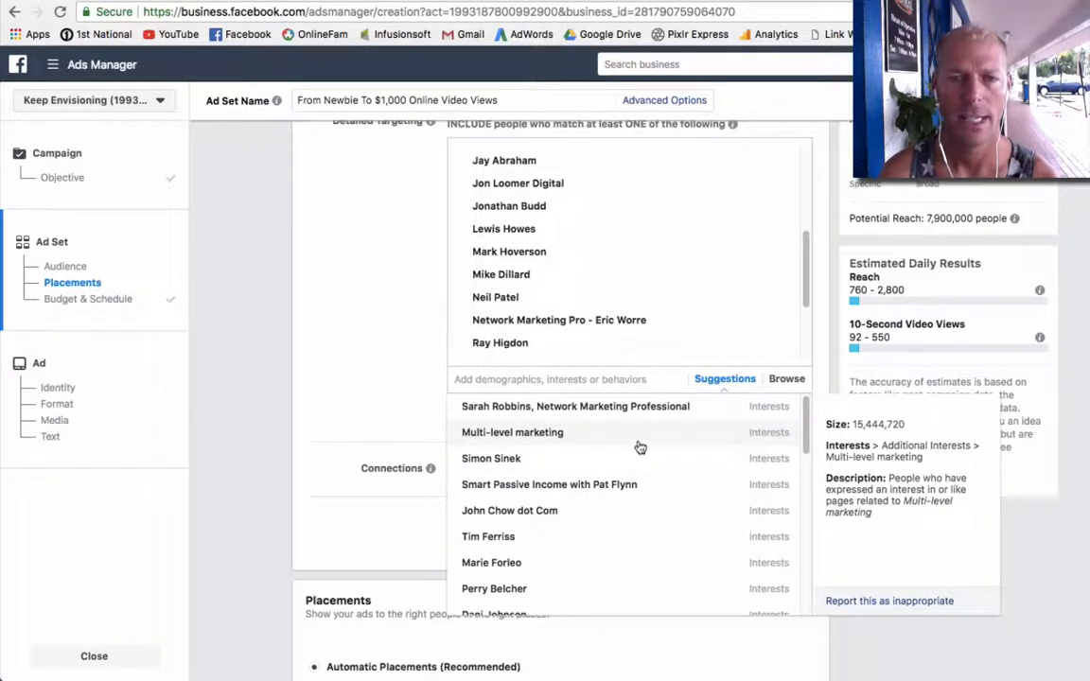
click(529, 464)
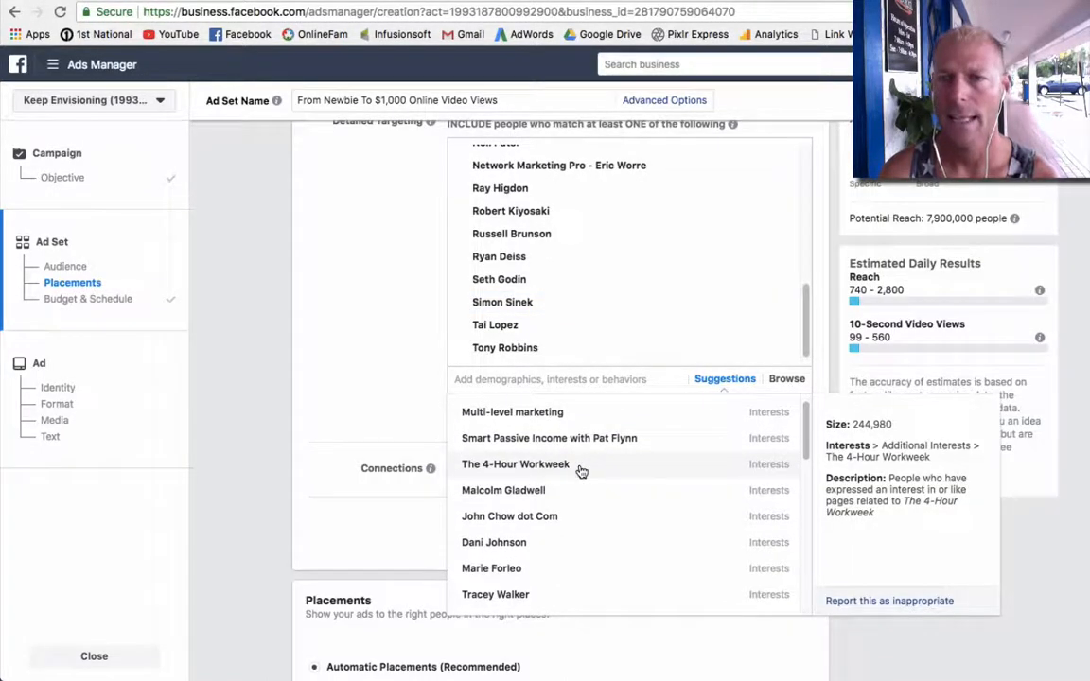
scroll(580, 471, down, 1)
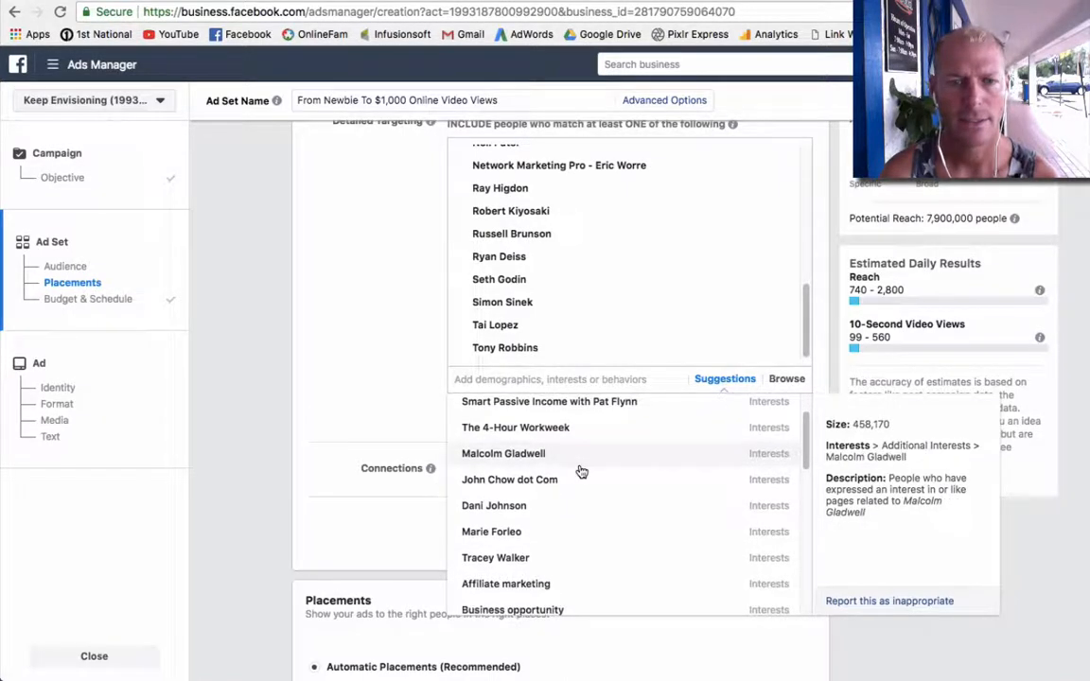
- Add the suggested interest Perry Belcher to the detailed targeting
scroll(581, 471, down, 1)
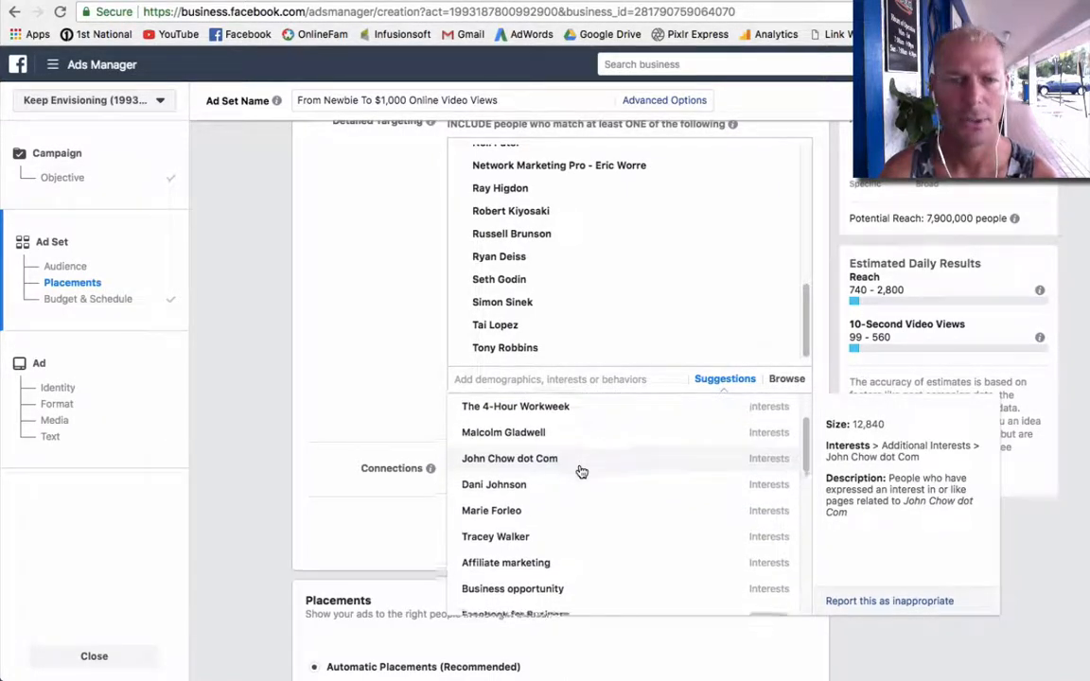
scroll(581, 471, down, 2)
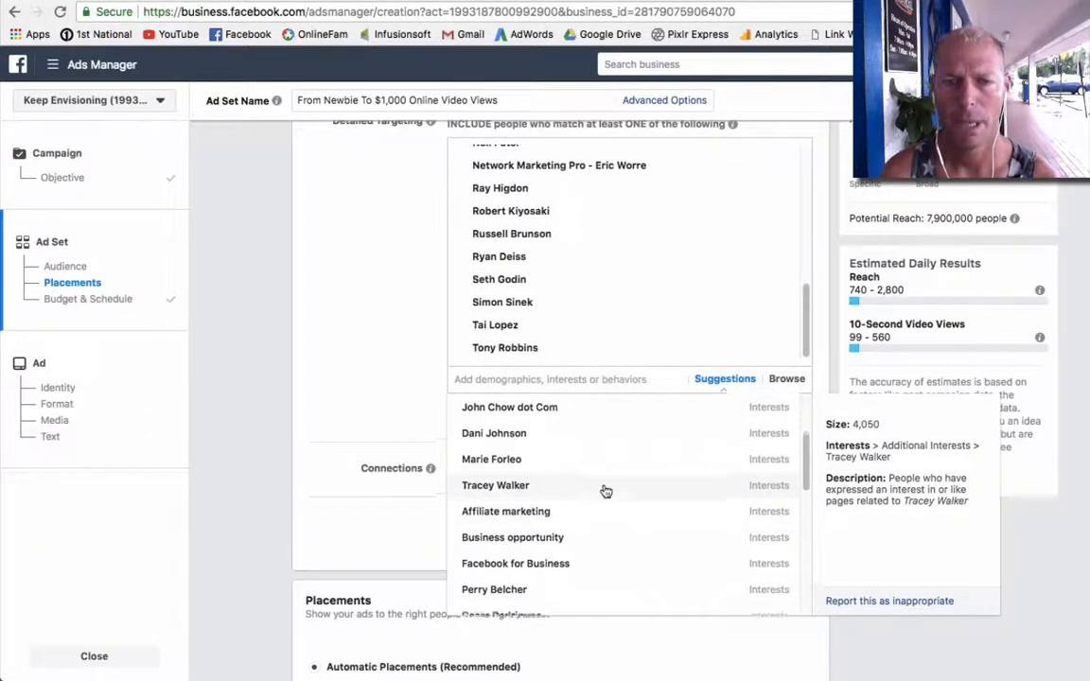
scroll(606, 491, down, 4)
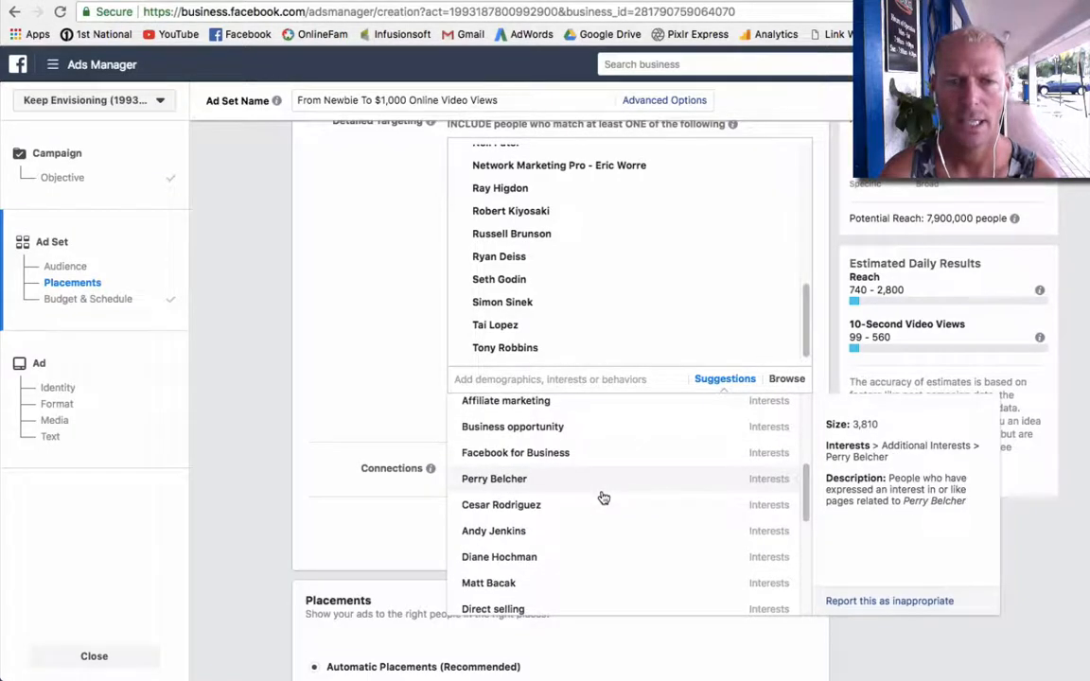
scroll(603, 498, up, 1)
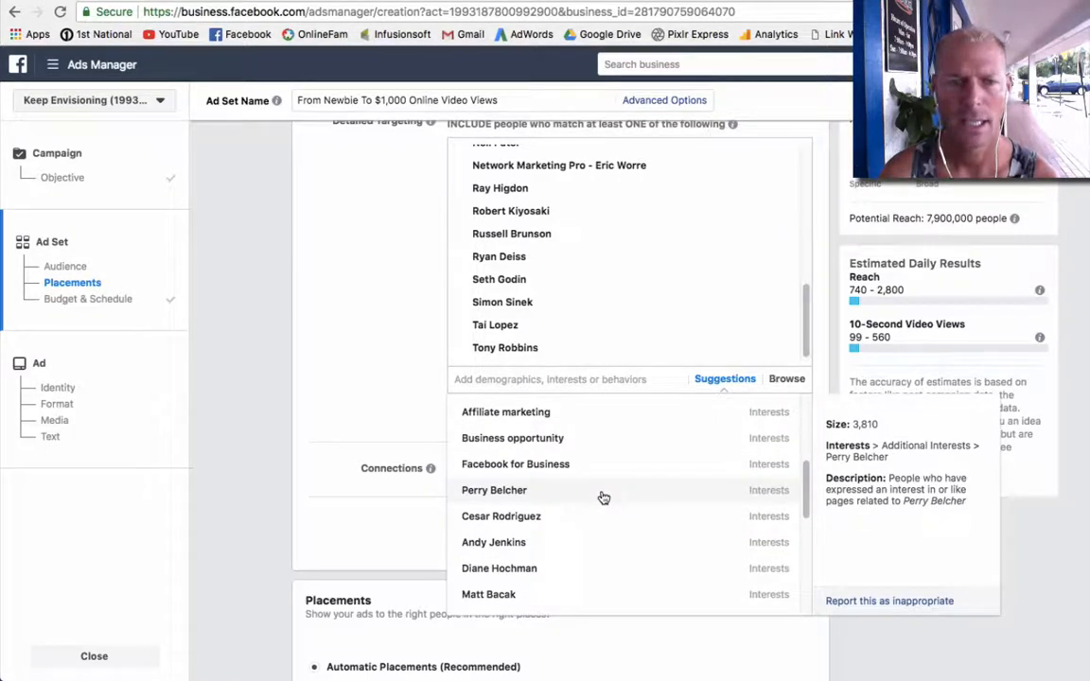
scroll(600, 496, down, 1)
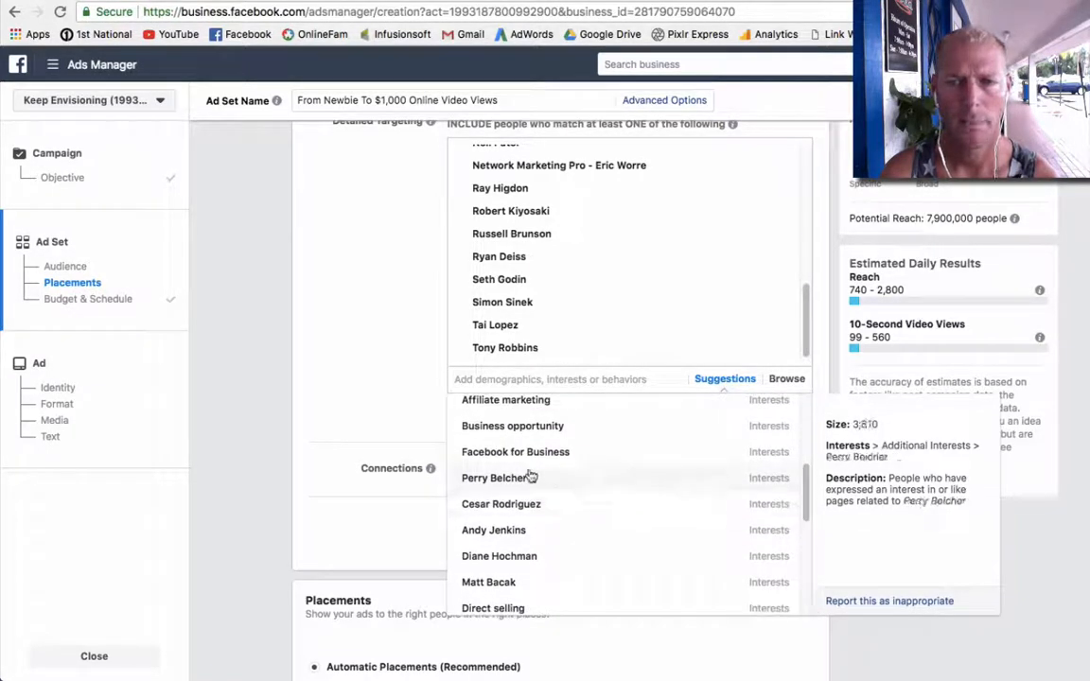
click(502, 478)
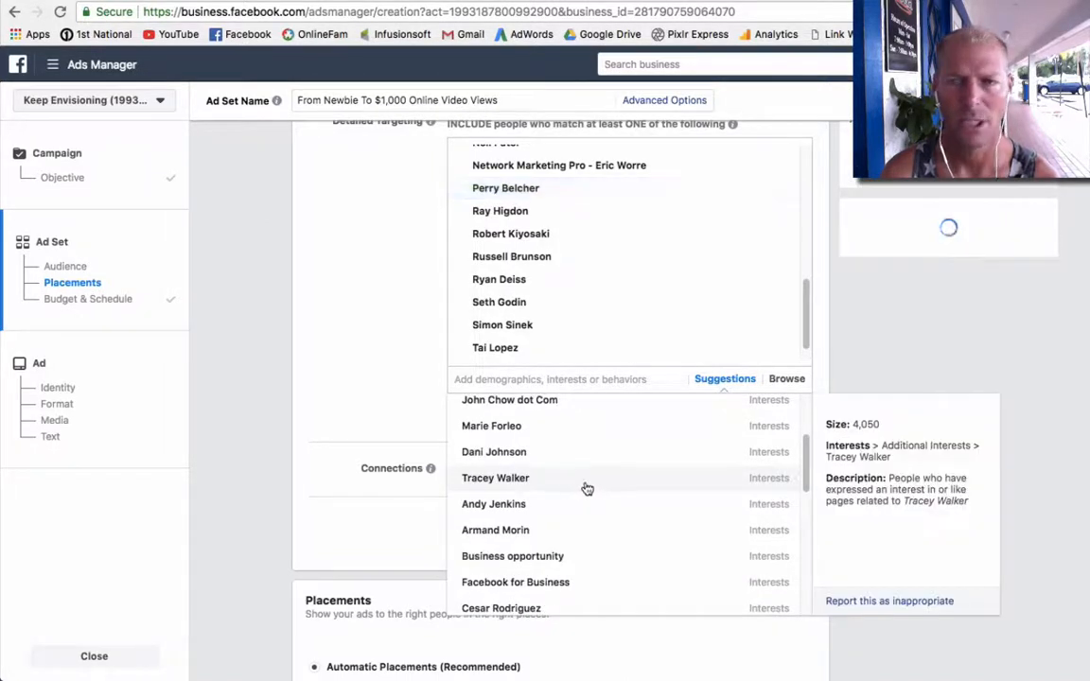
- Add the suggested interests Diane Hochman and Matt Bacak to the detailed targeting
scroll(587, 489, down, 4)
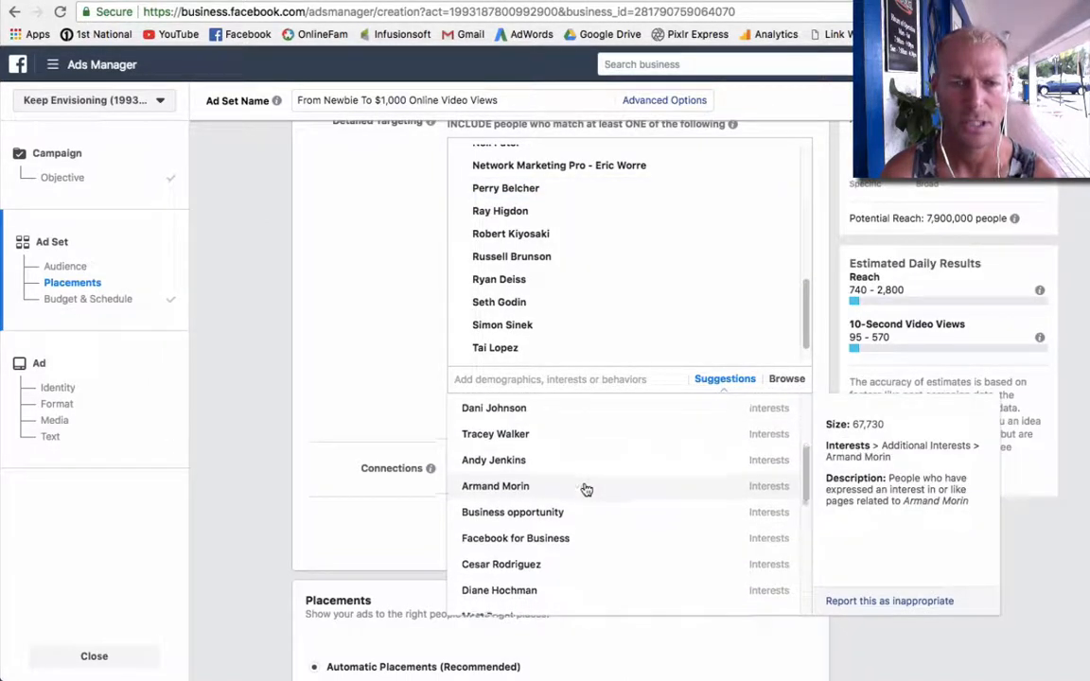
click(530, 548)
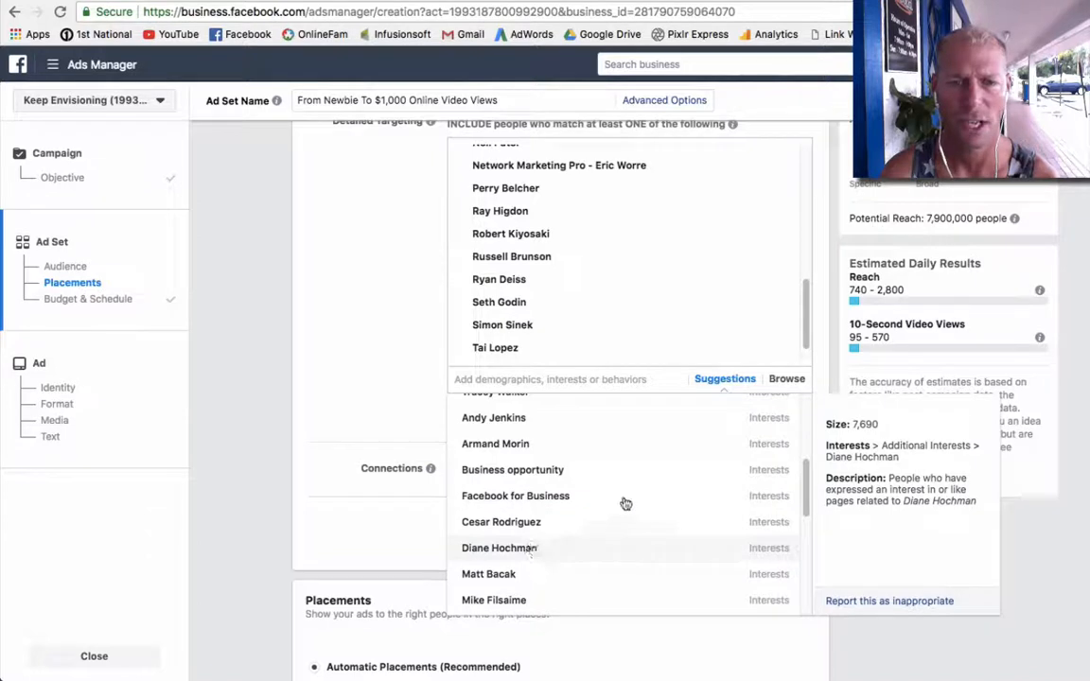
scroll(621, 497, down, 3)
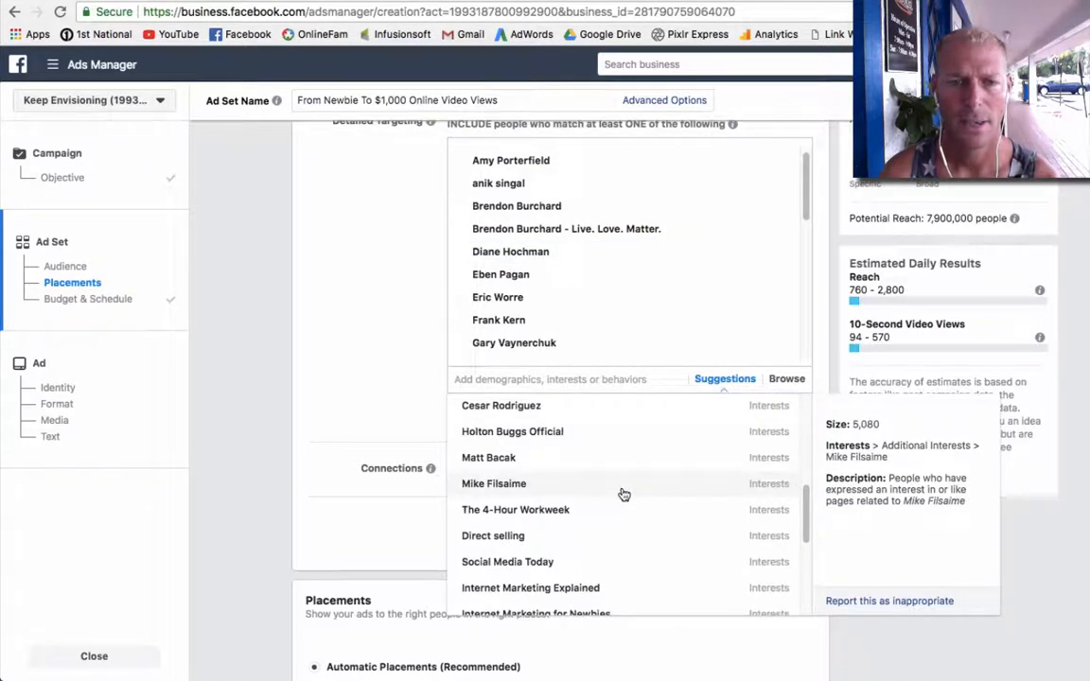
click(519, 462)
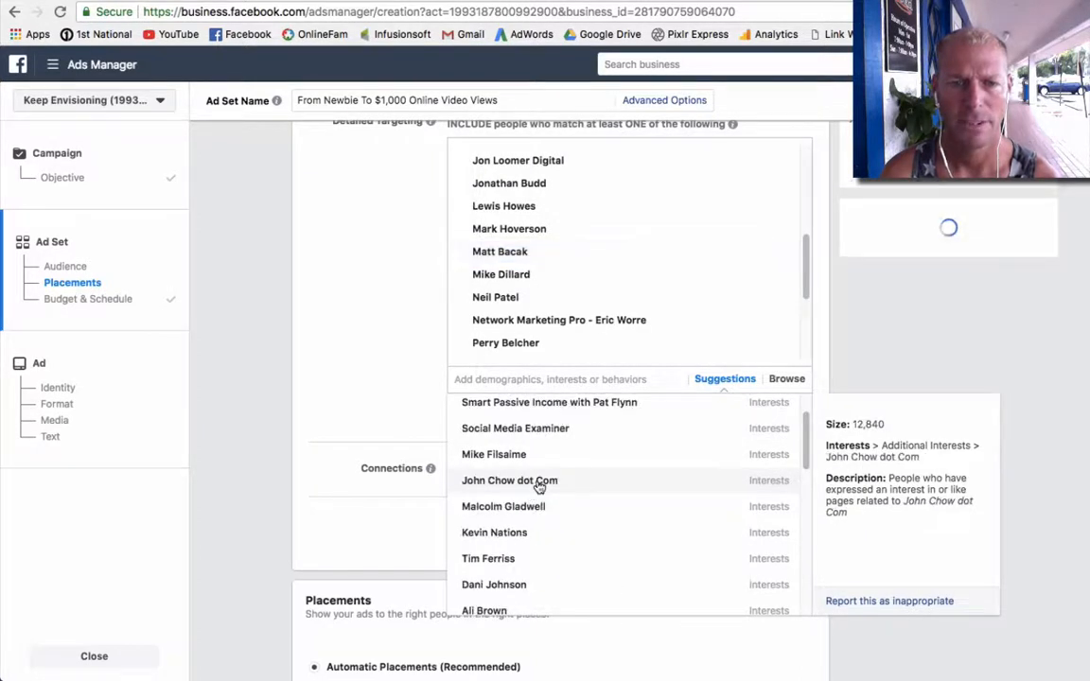
- Add the suggested interest Mike Filsaime to the detailed targeting and close the suggestions
scroll(535, 485, down, 2)
scroll(586, 487, down, 5)
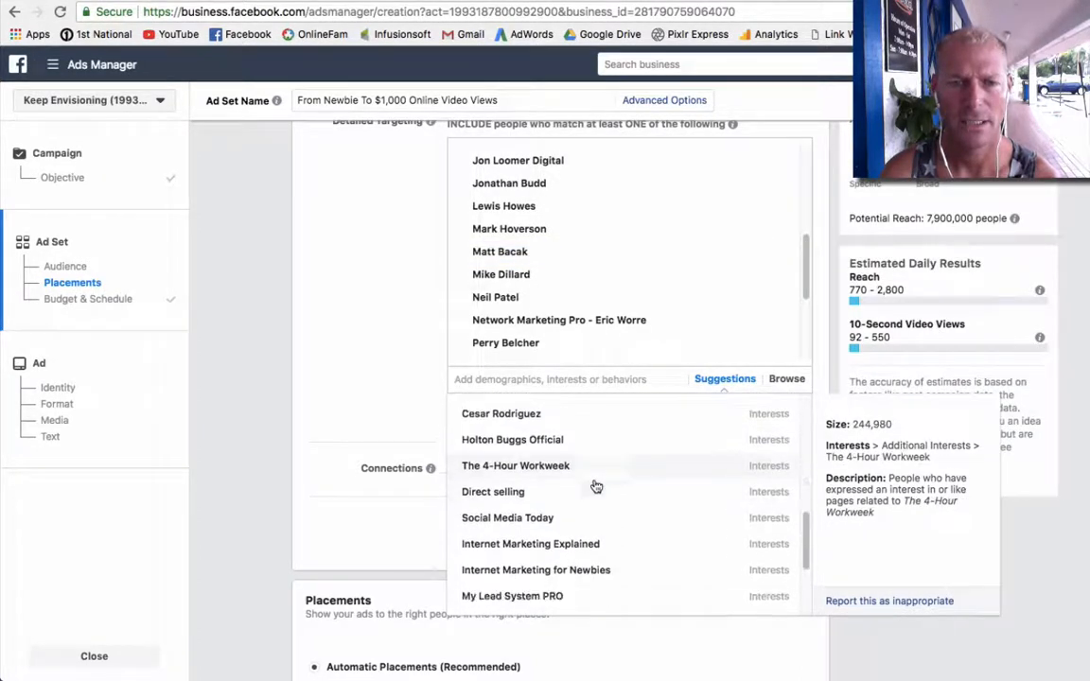
scroll(598, 485, down, 2)
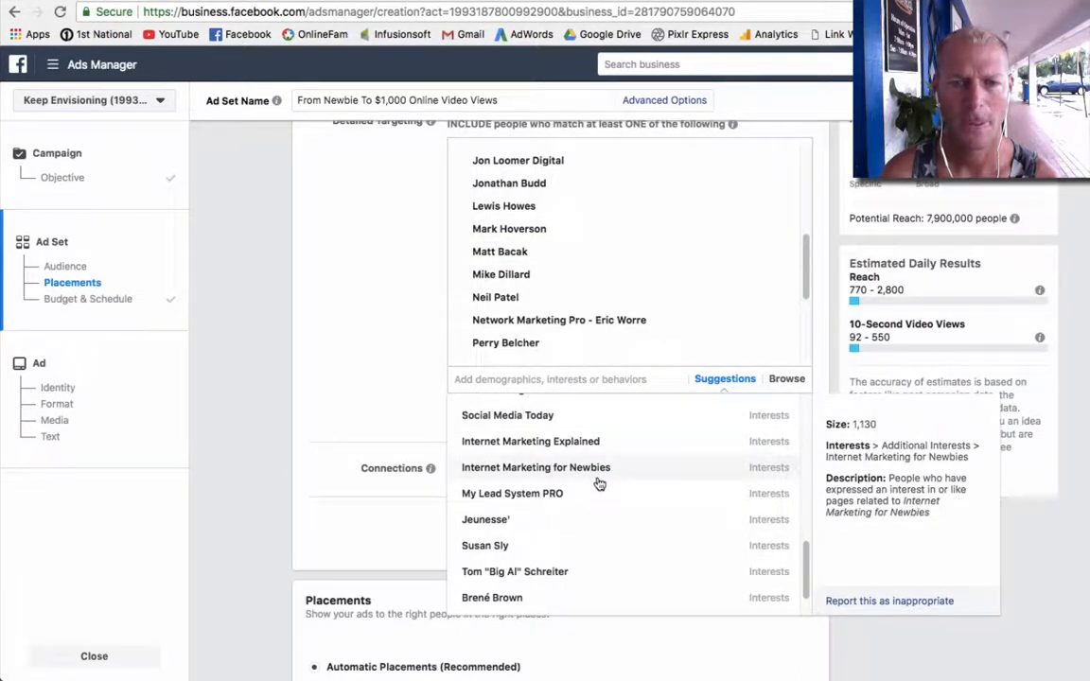
scroll(598, 483, down, 1)
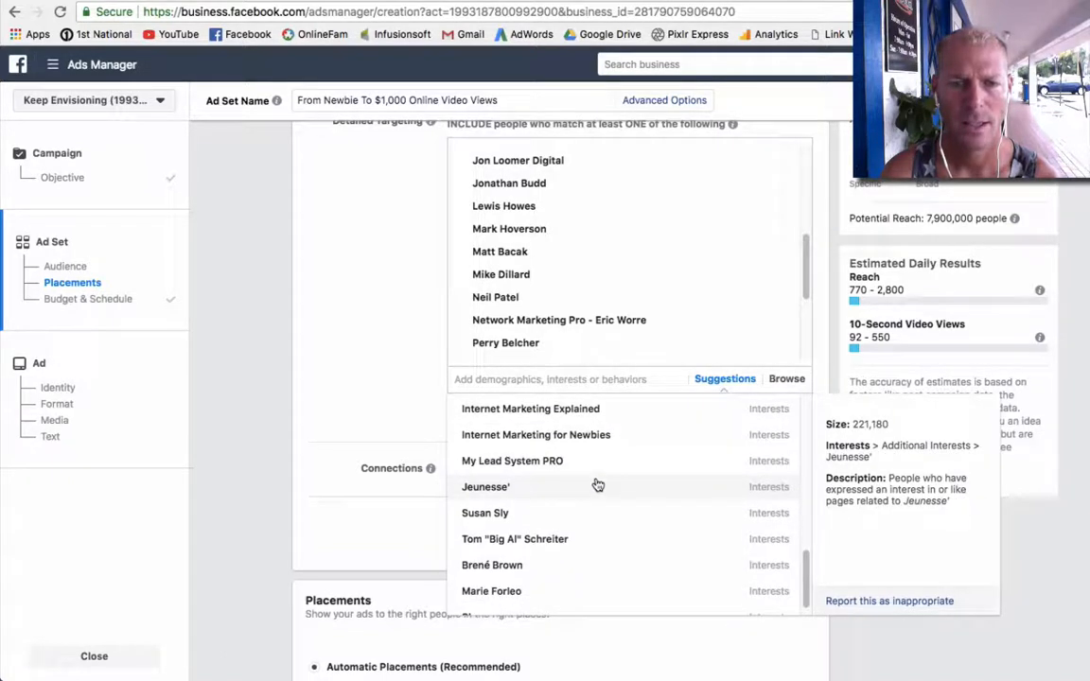
scroll(598, 486, up, 4)
scroll(598, 486, up, 4)
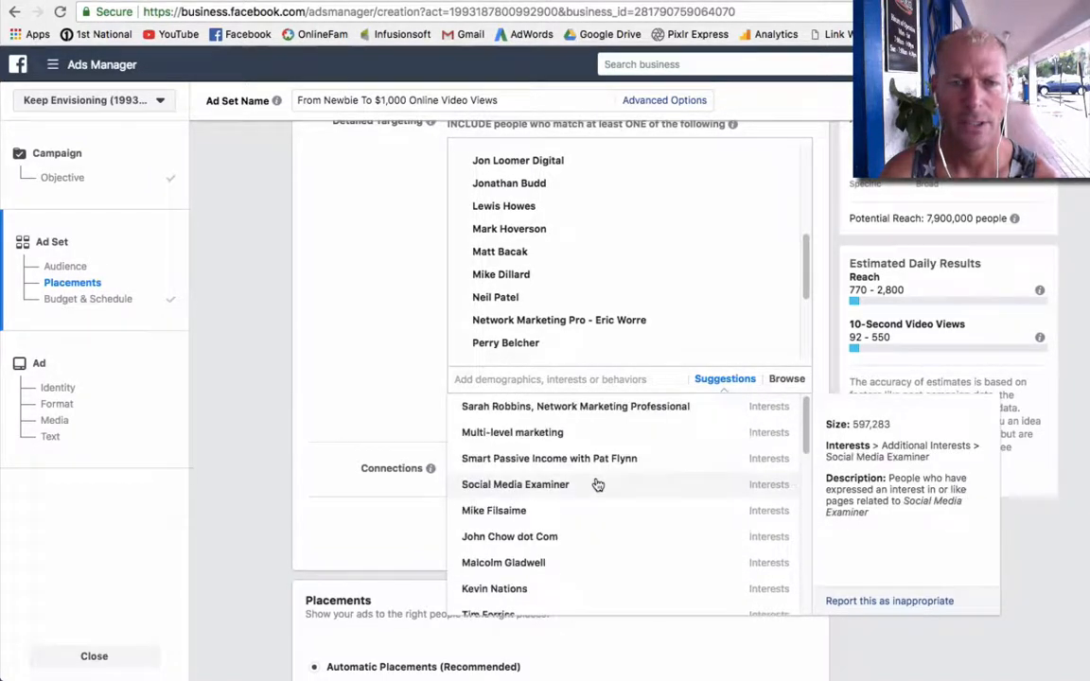
click(510, 511)
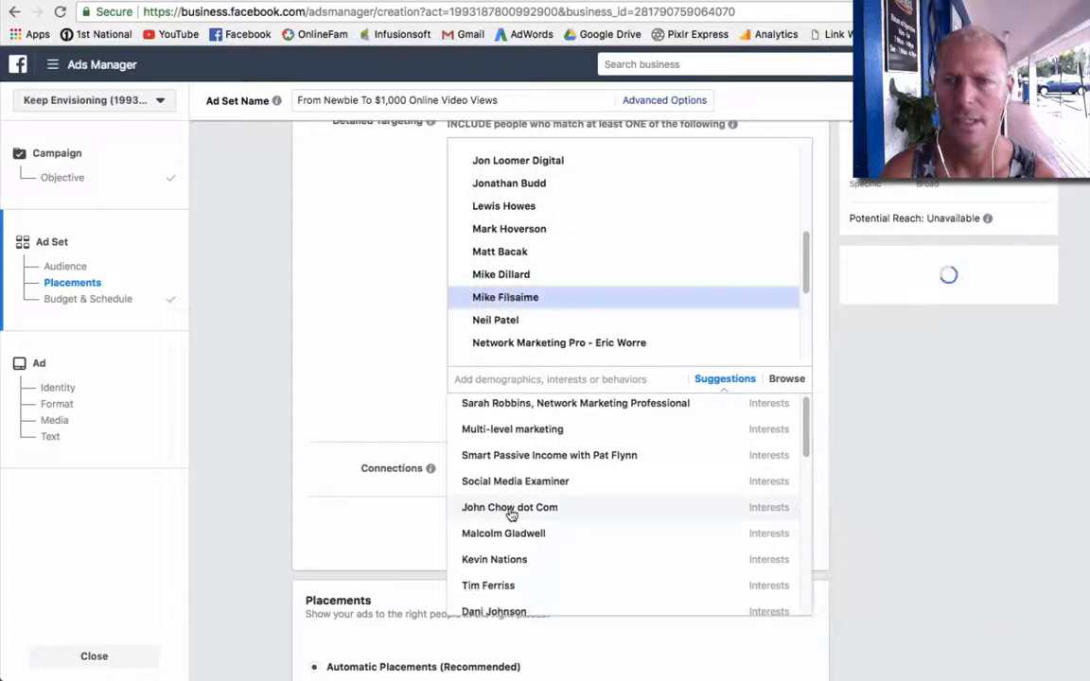
mouse_move(567, 480)
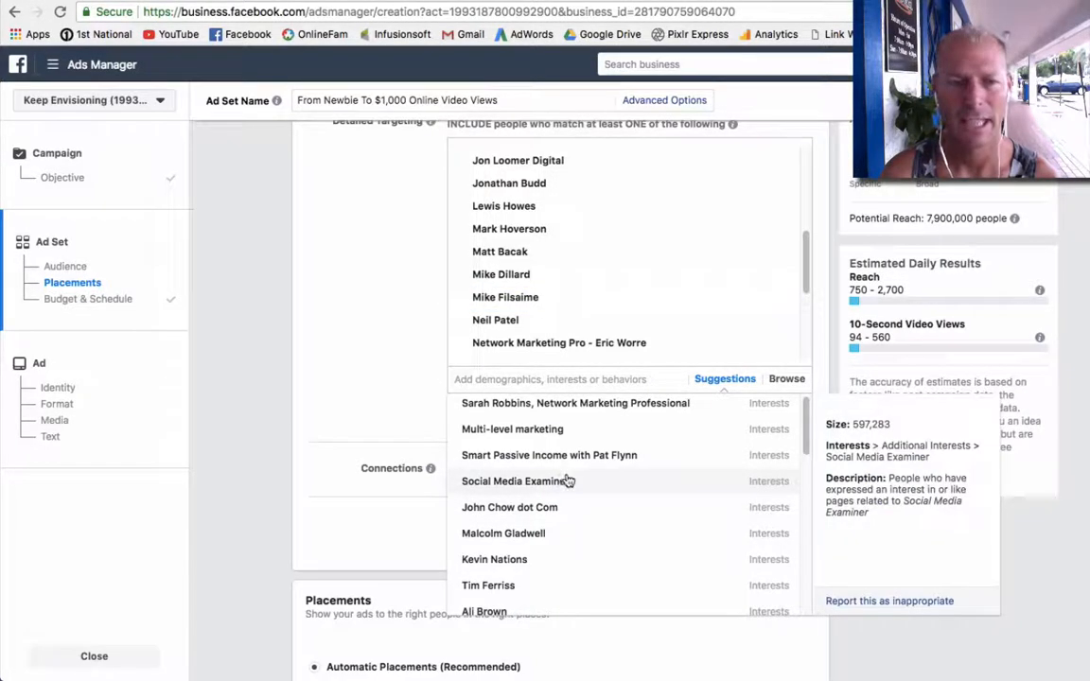
click(350, 385)
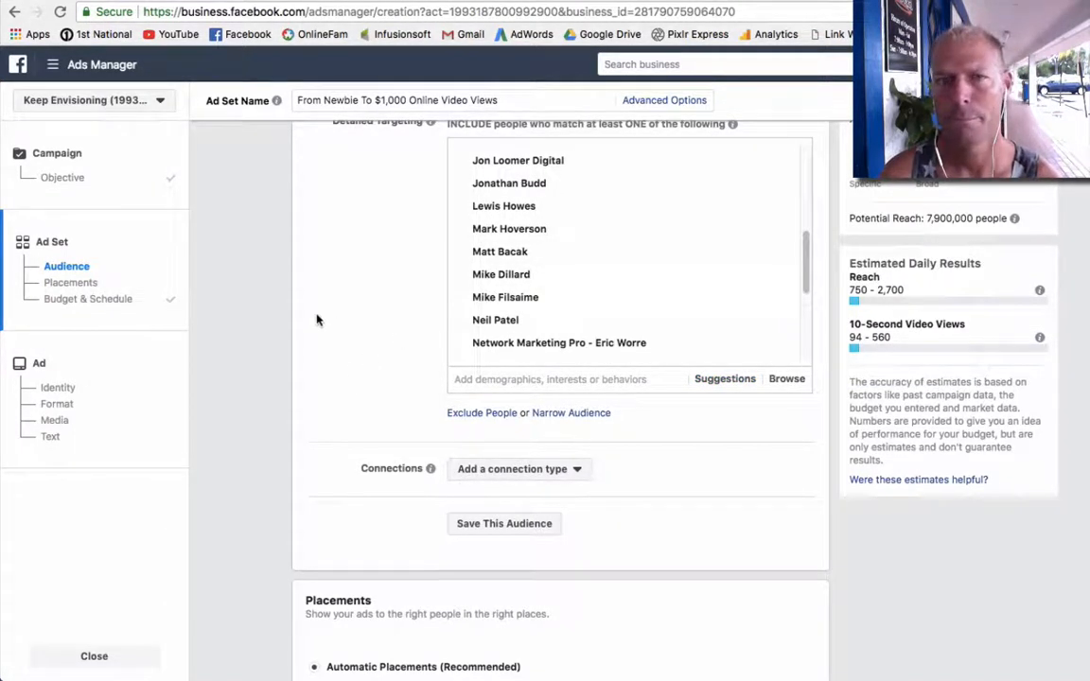
- Save the ad set's audience under the name "Influencers/Marketers 30-50 M USA"
scroll(317, 320, up, 2)
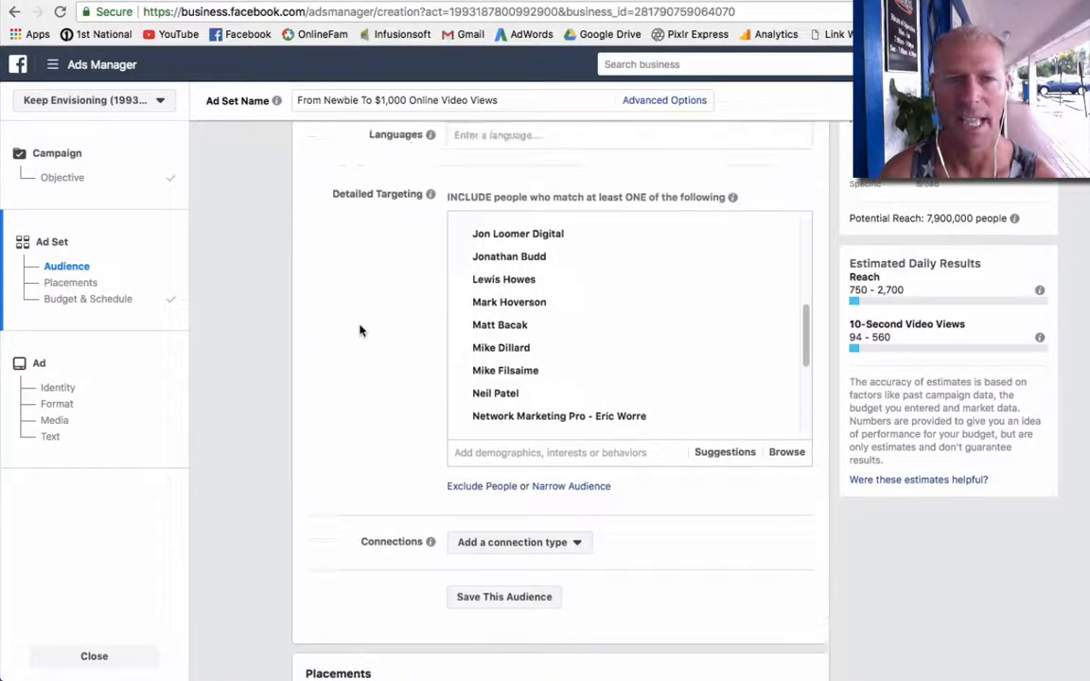
scroll(357, 323, up, 3)
scroll(338, 342, down, 3)
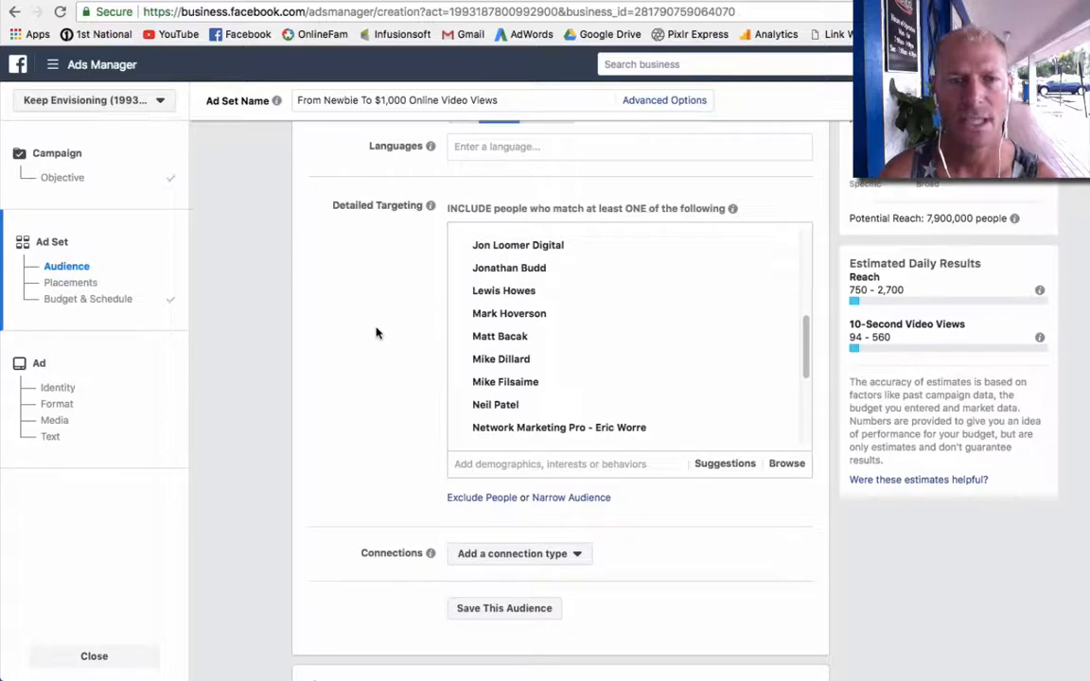
scroll(360, 317, up, 8)
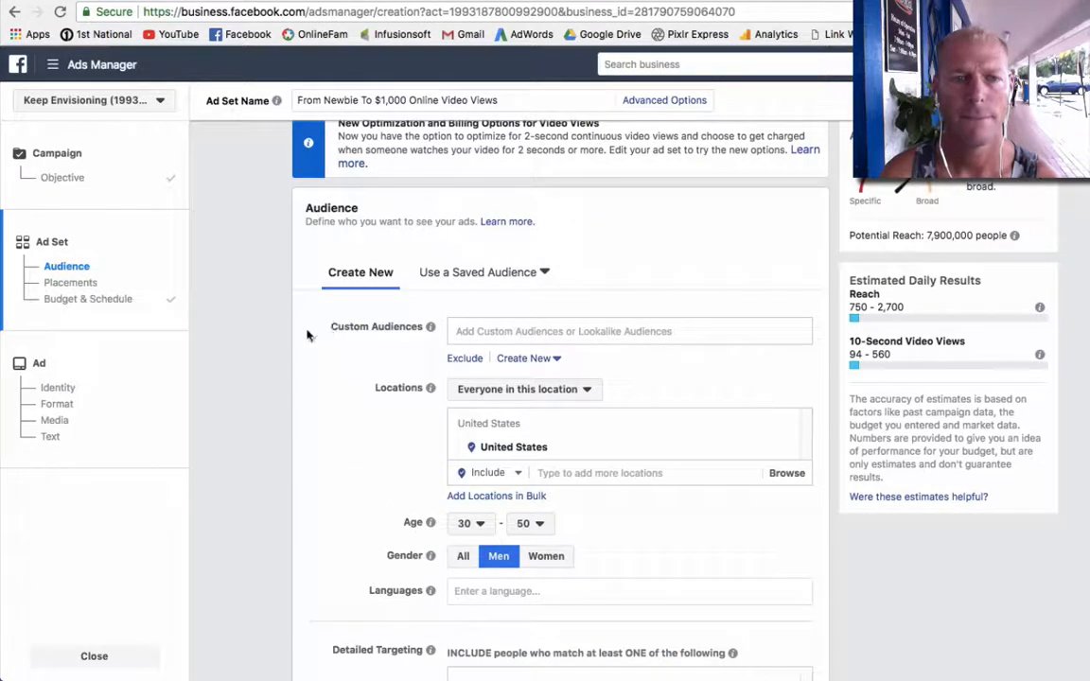
scroll(306, 335, down, 8)
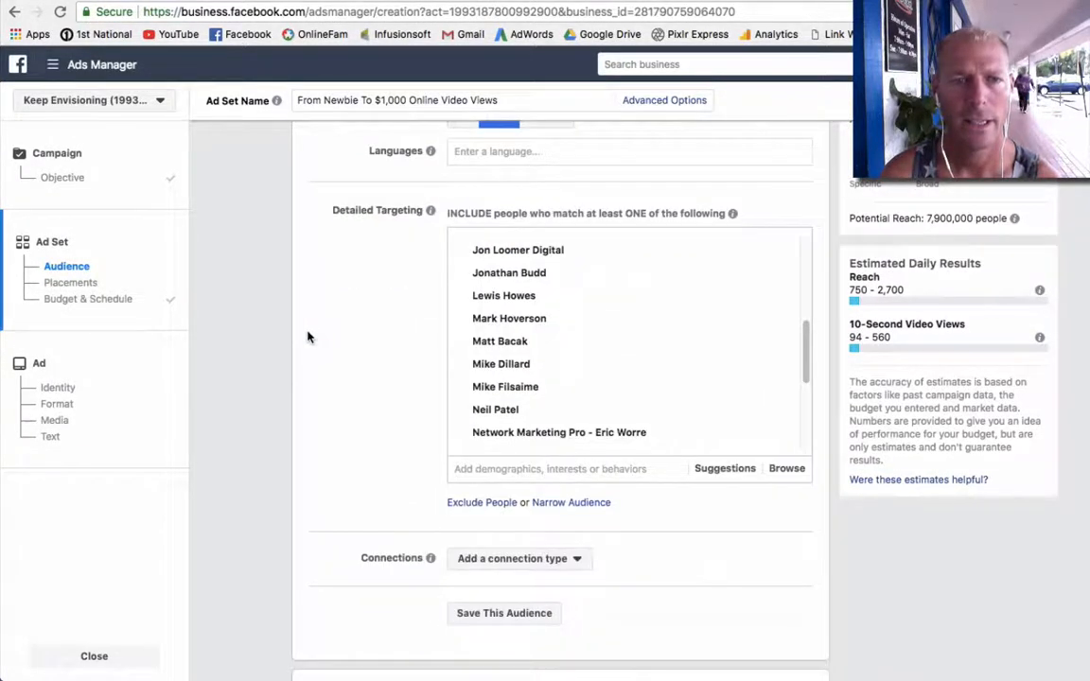
scroll(360, 338, down, 3)
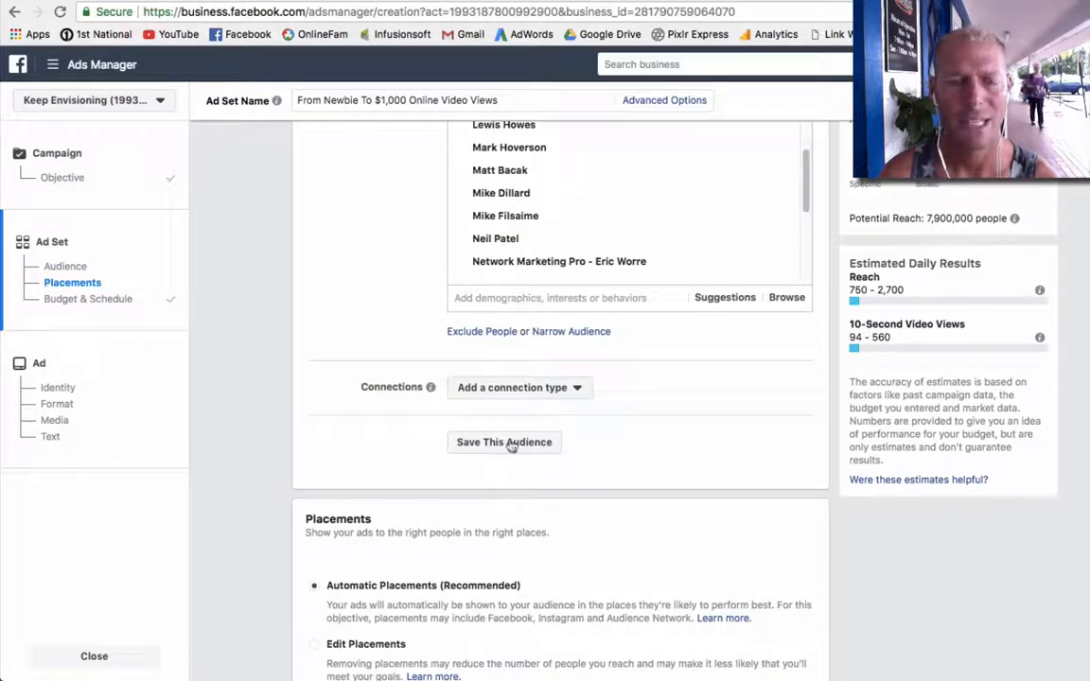
click(499, 443)
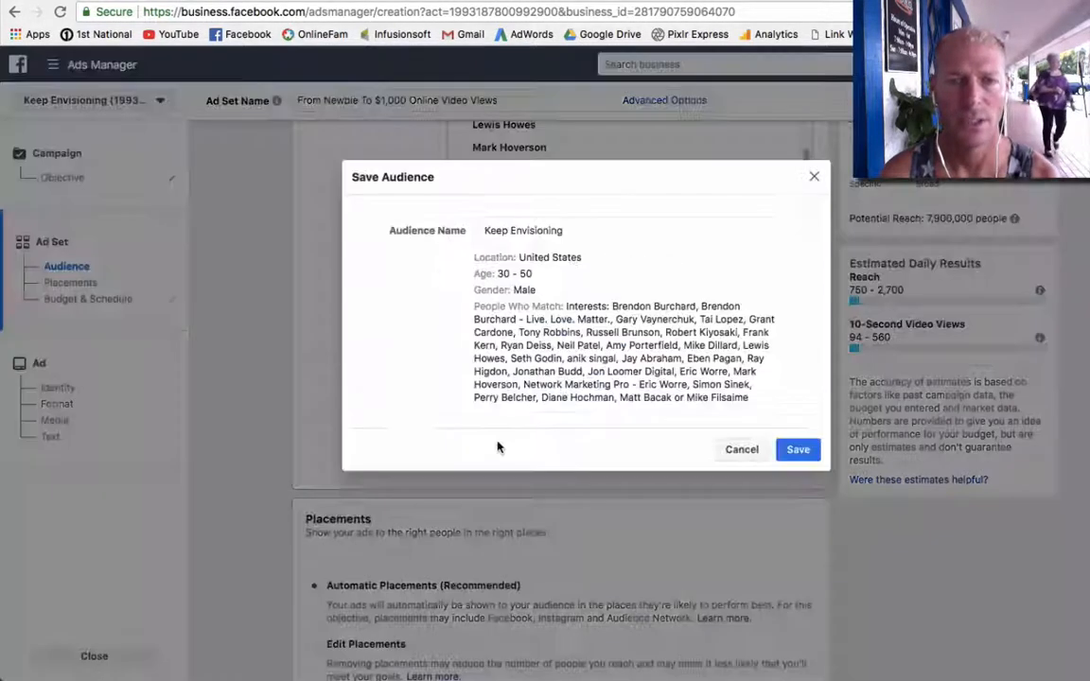
triple_click(526, 229)
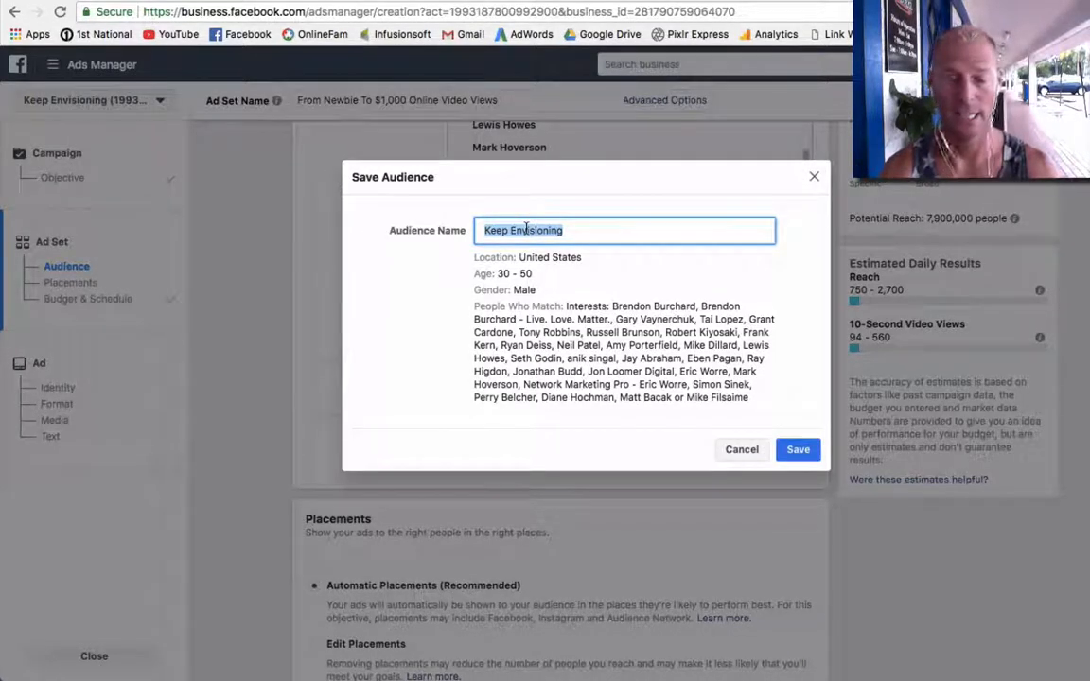
text(Influencers/Marketers 30-50)
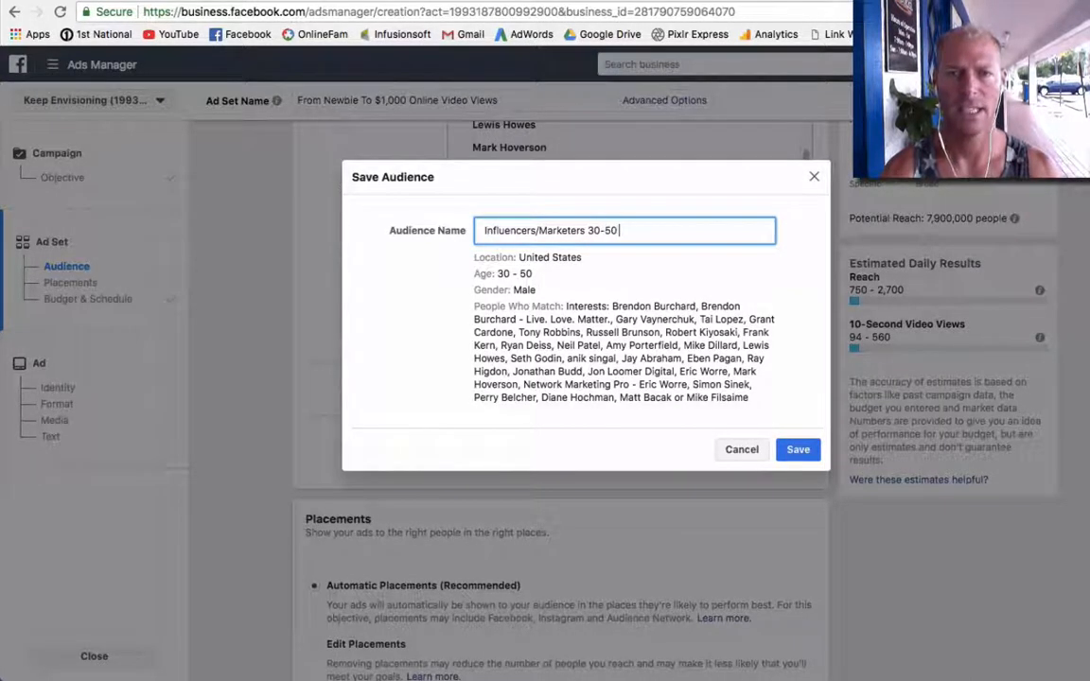
text(M US)
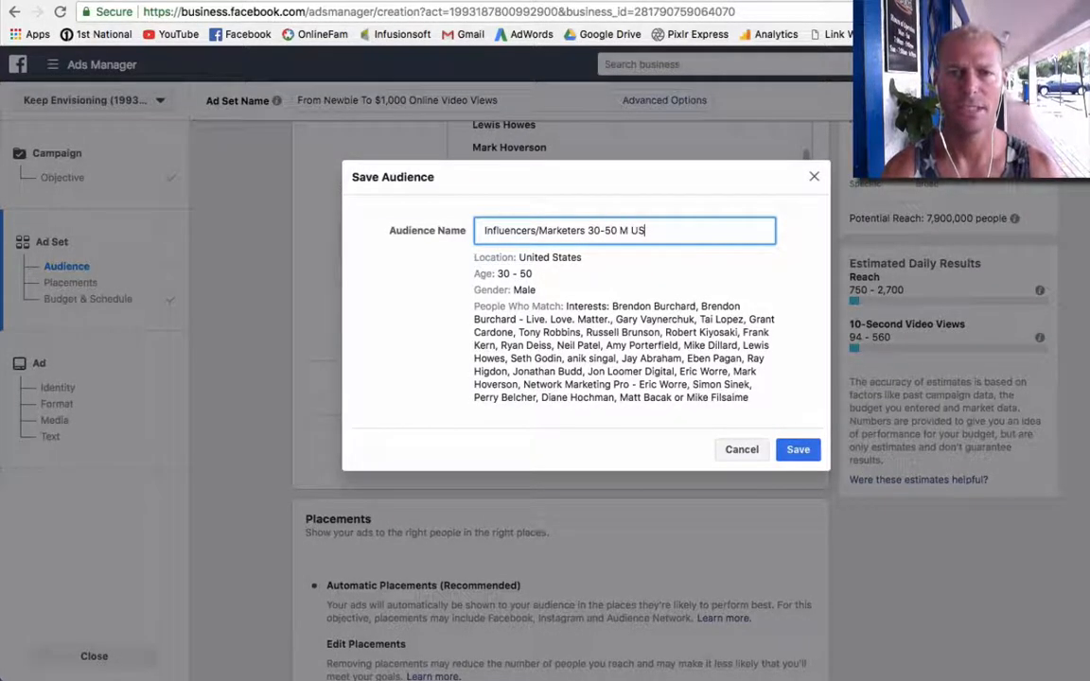
text(A)
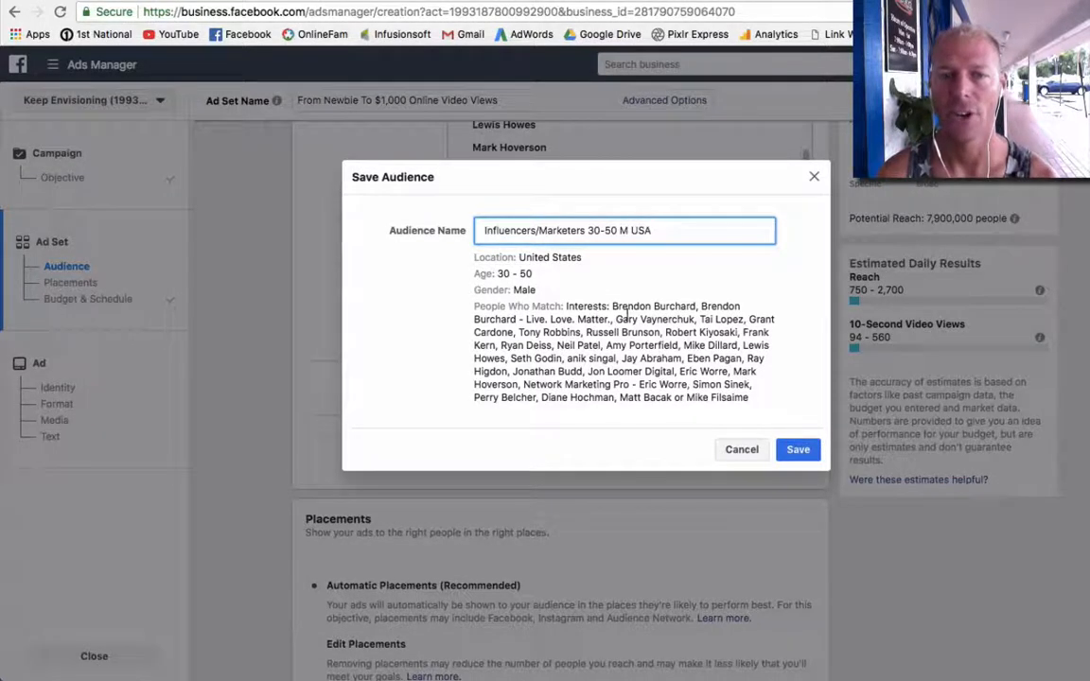
click(800, 450)
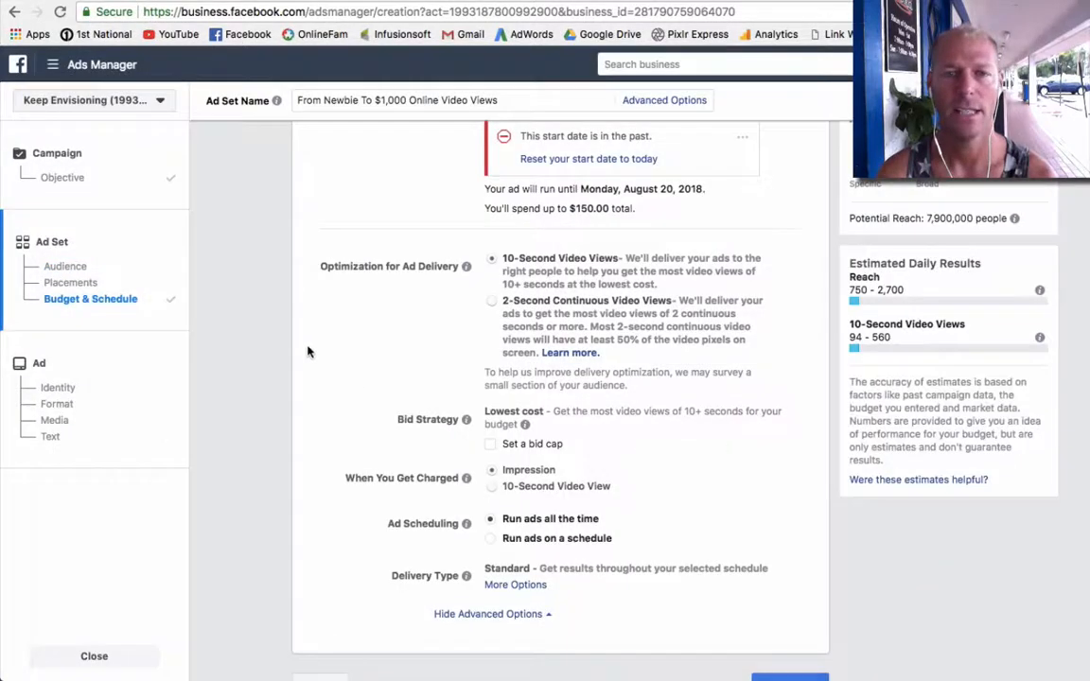
- Set the ad set's schedule start time to 9:03 PM
scroll(307, 348, up, 5)
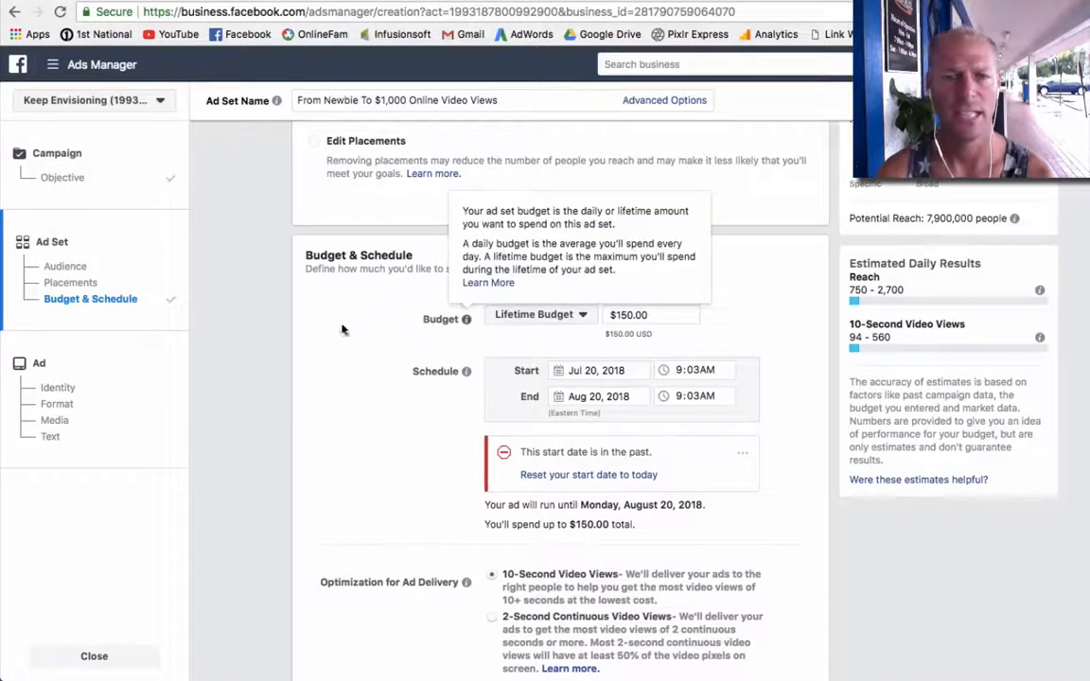
click(691, 377)
click(706, 376)
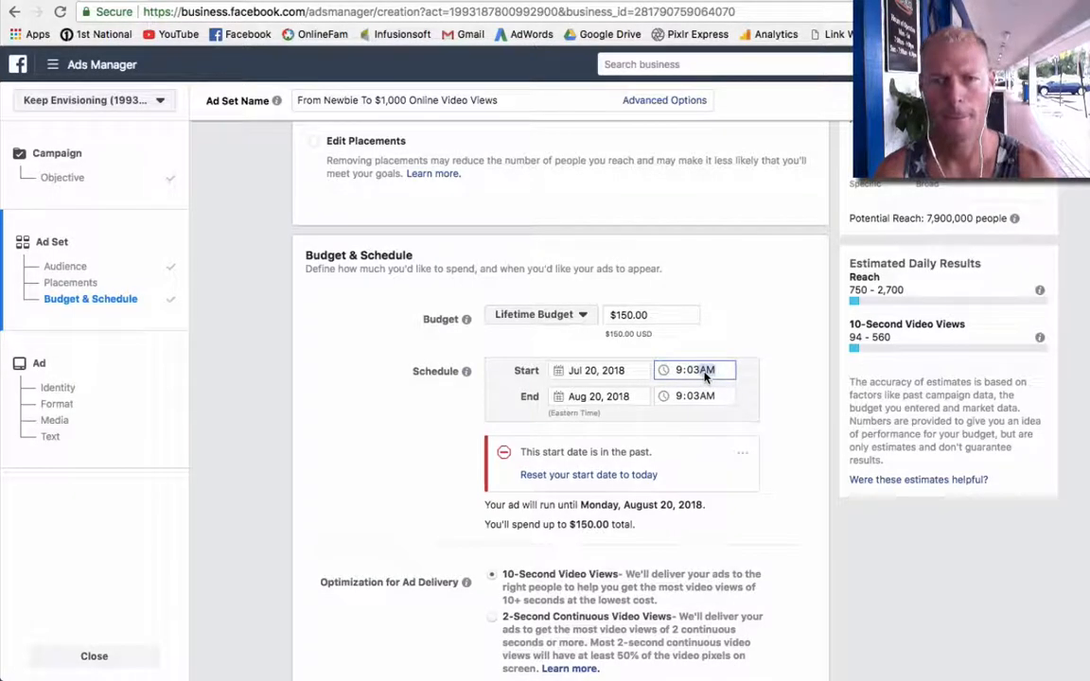
key(p)
click(350, 397)
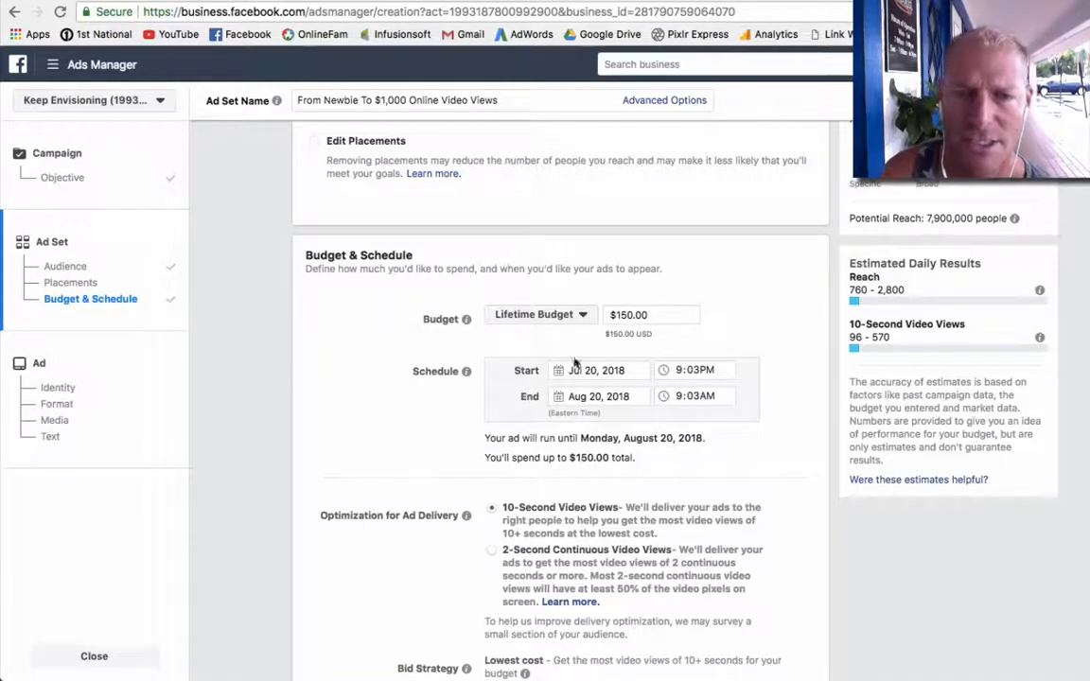
- Set the ad set's schedule to start on July 21, 2018 at 12:01 AM
click(690, 373)
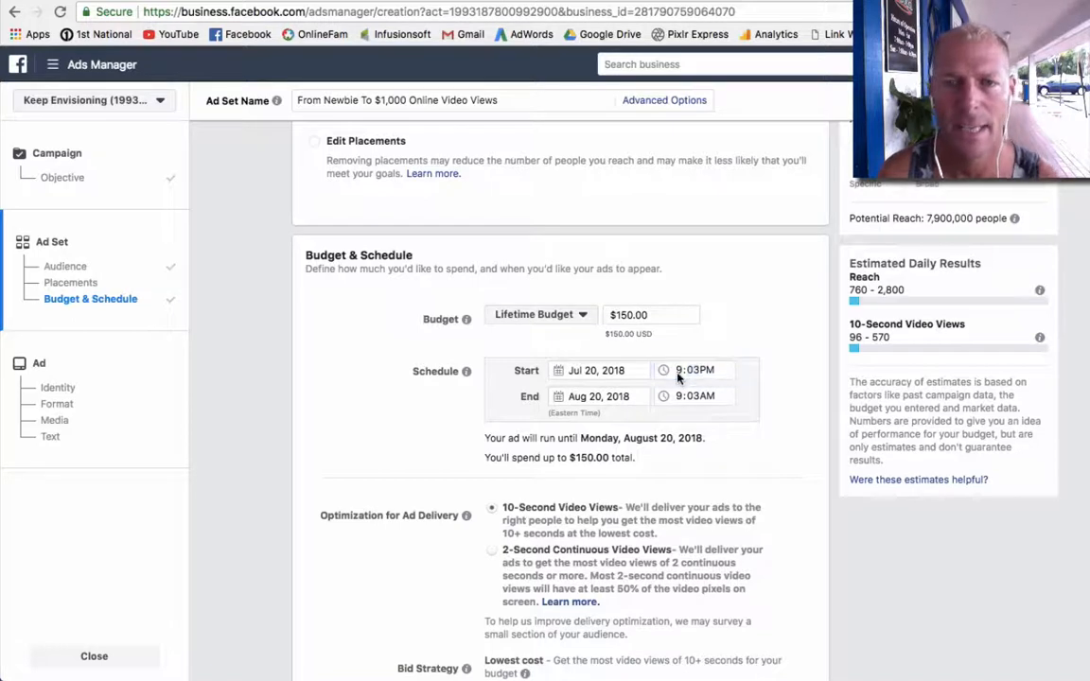
click(677, 376)
text(12)
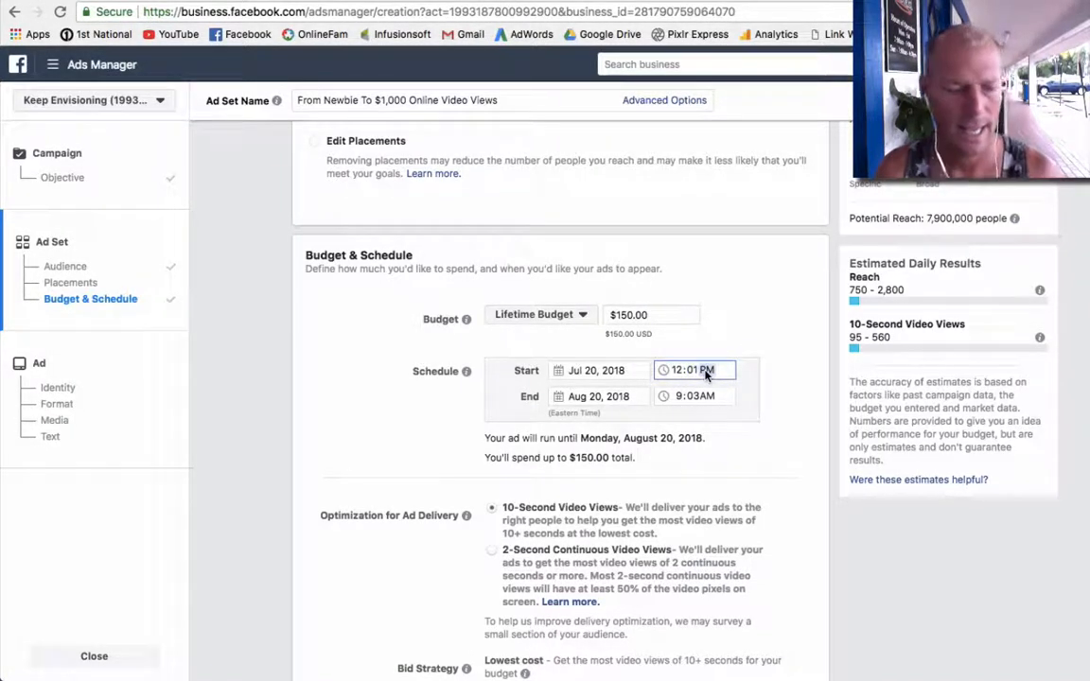
click(578, 370)
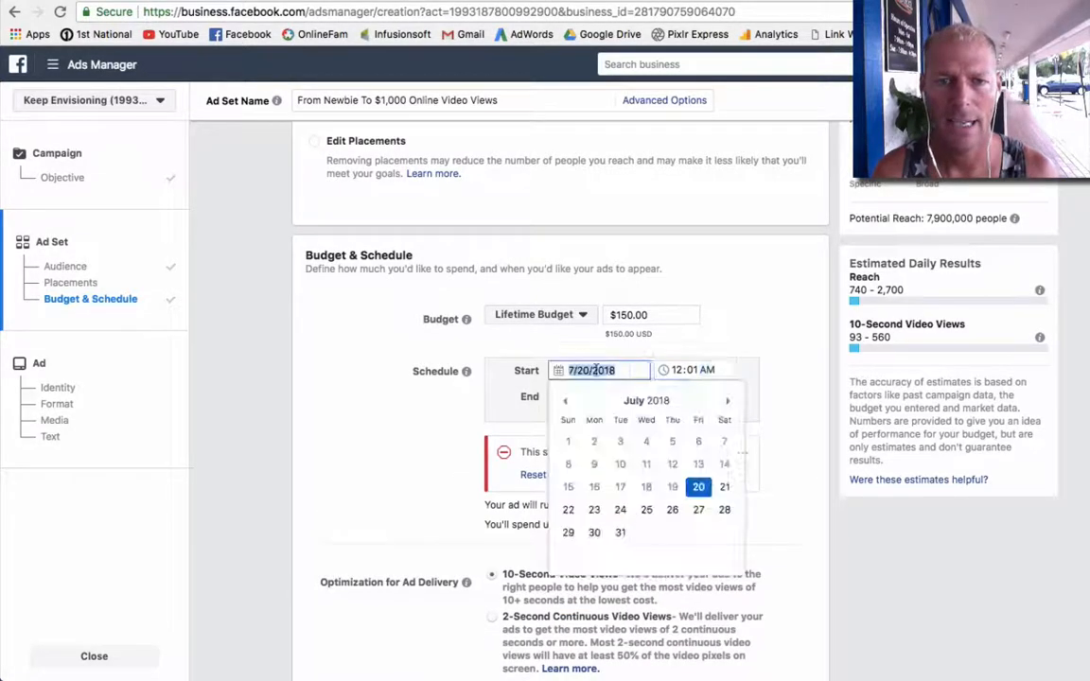
click(723, 487)
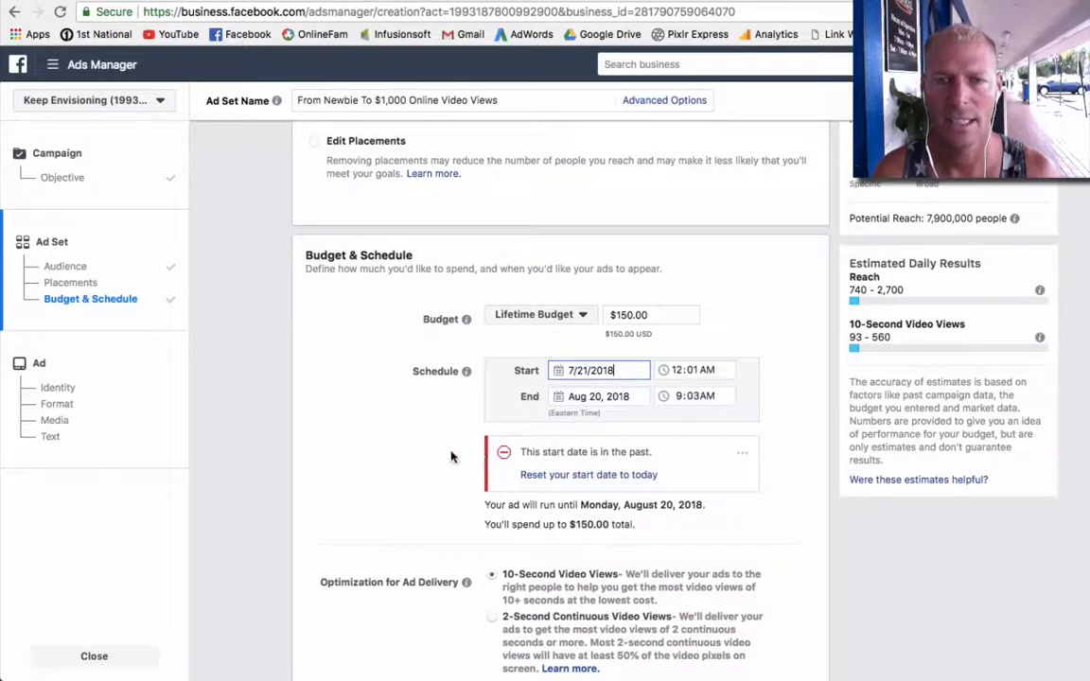
- Set the ad set's schedule start time to 5:01 AM
click(677, 376)
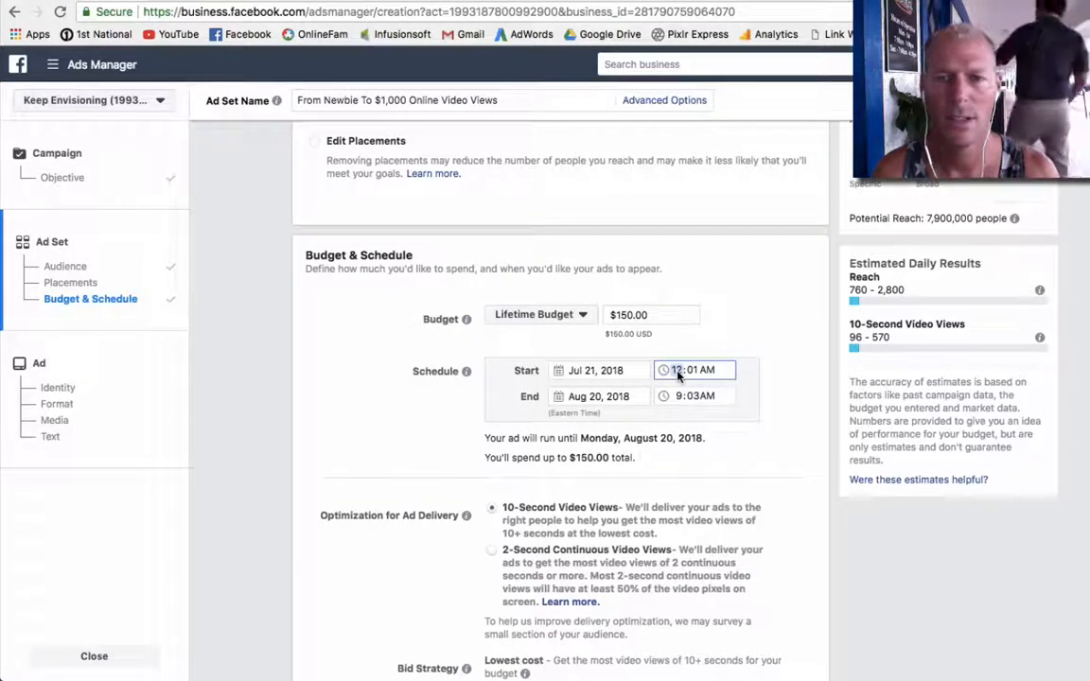
text(5)
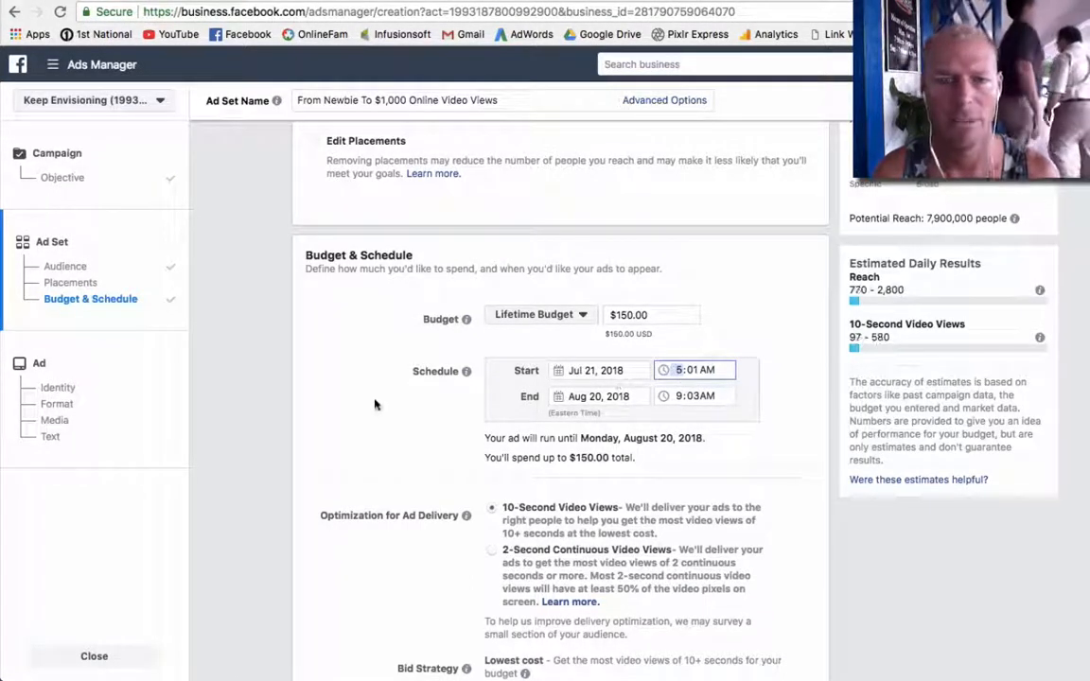
click(375, 406)
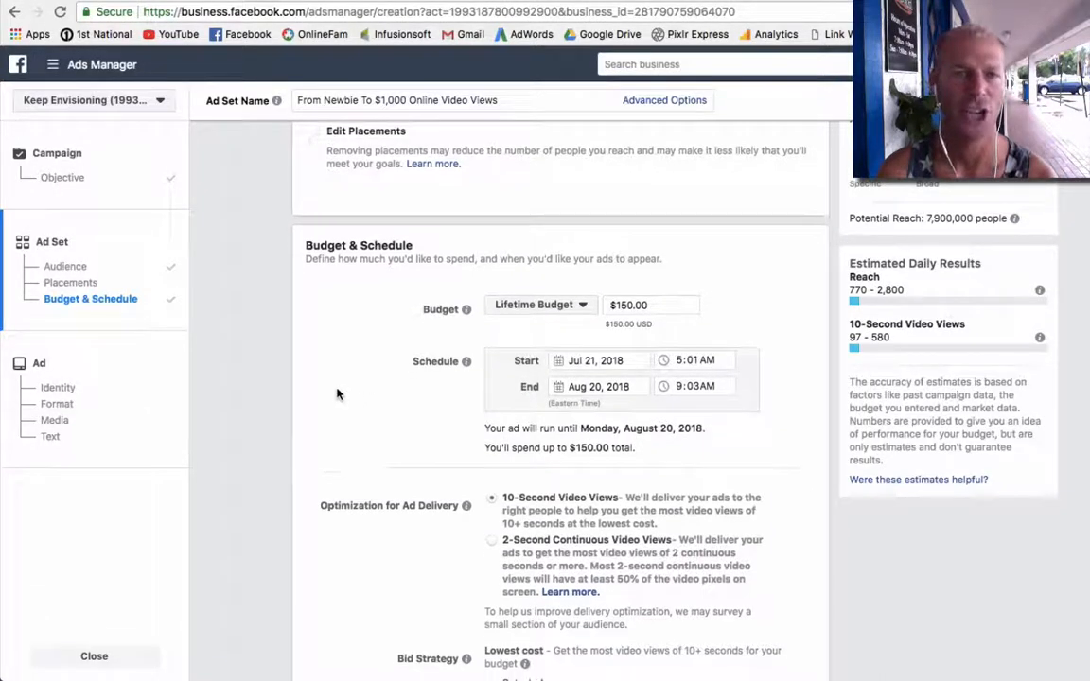
- Set the ad set to be charged per 10-Second Video View
scroll(337, 392, down, 2)
scroll(332, 396, down, 1)
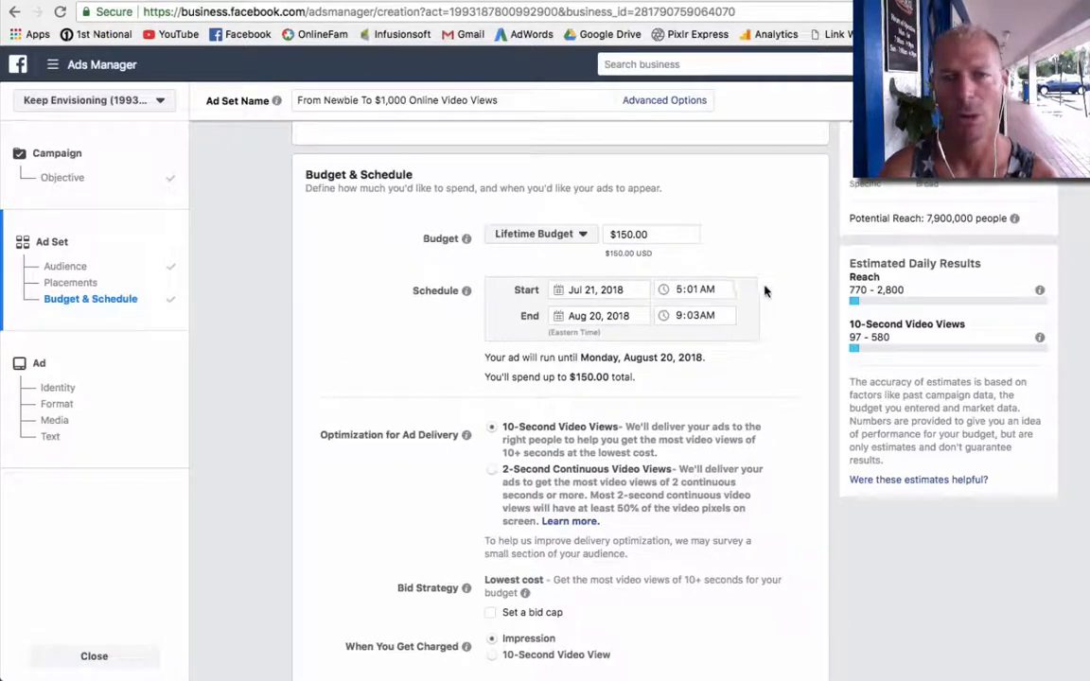
scroll(333, 421, down, 4)
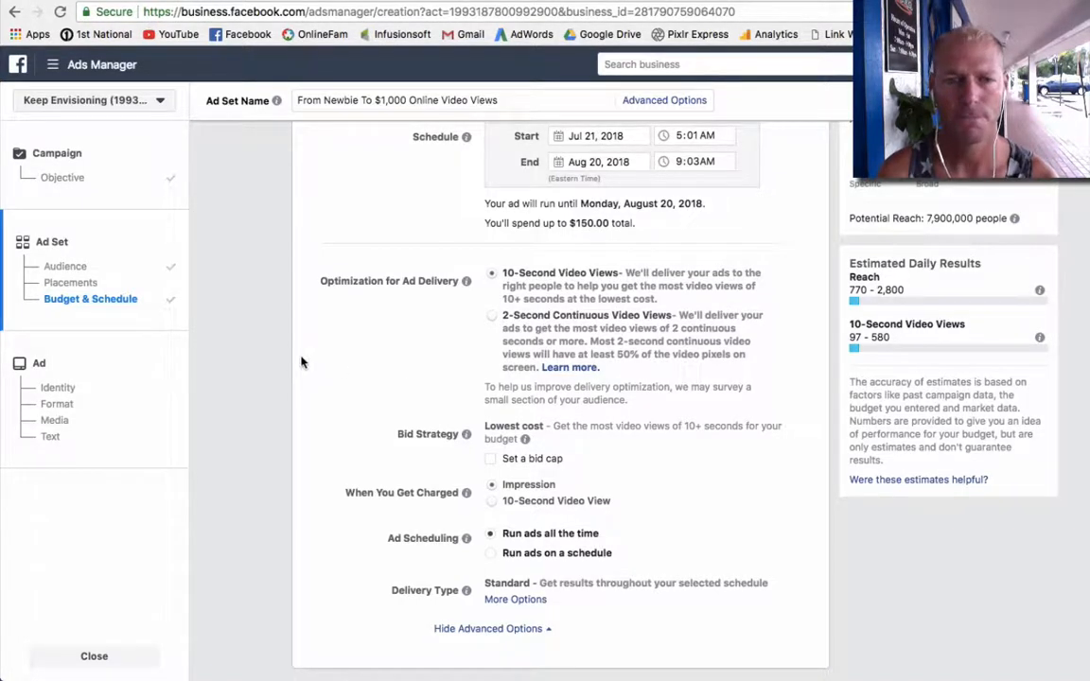
scroll(301, 362, down, 2)
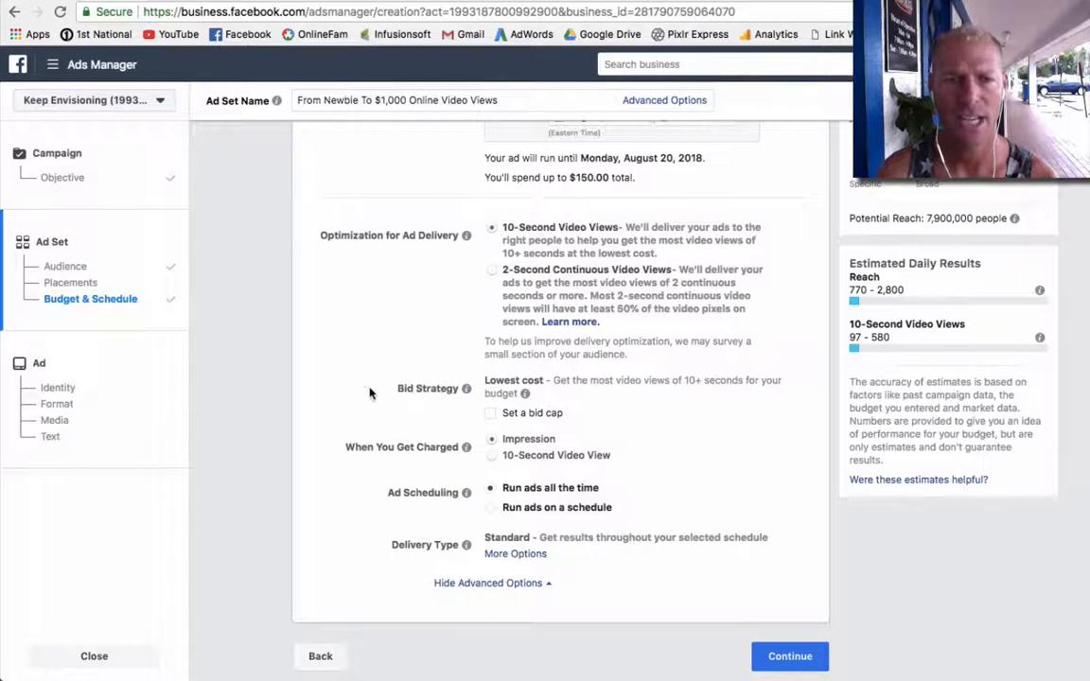
click(492, 456)
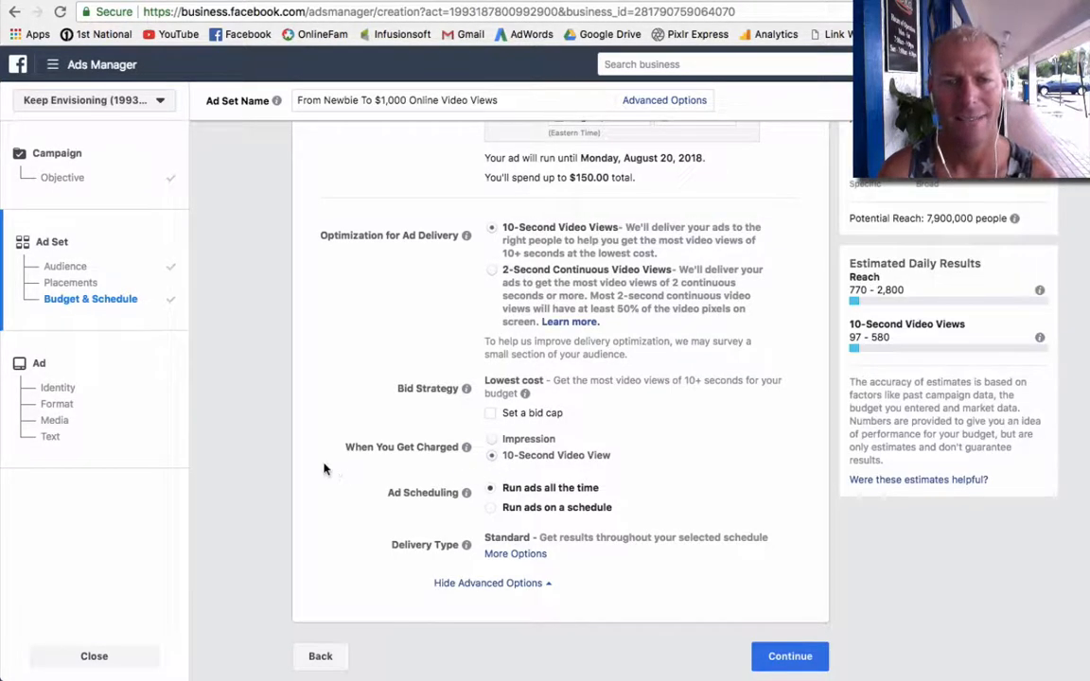
- Switch the ad set's placements from automatic to Edit Placements
scroll(317, 469, up, 1)
scroll(315, 469, up, 10)
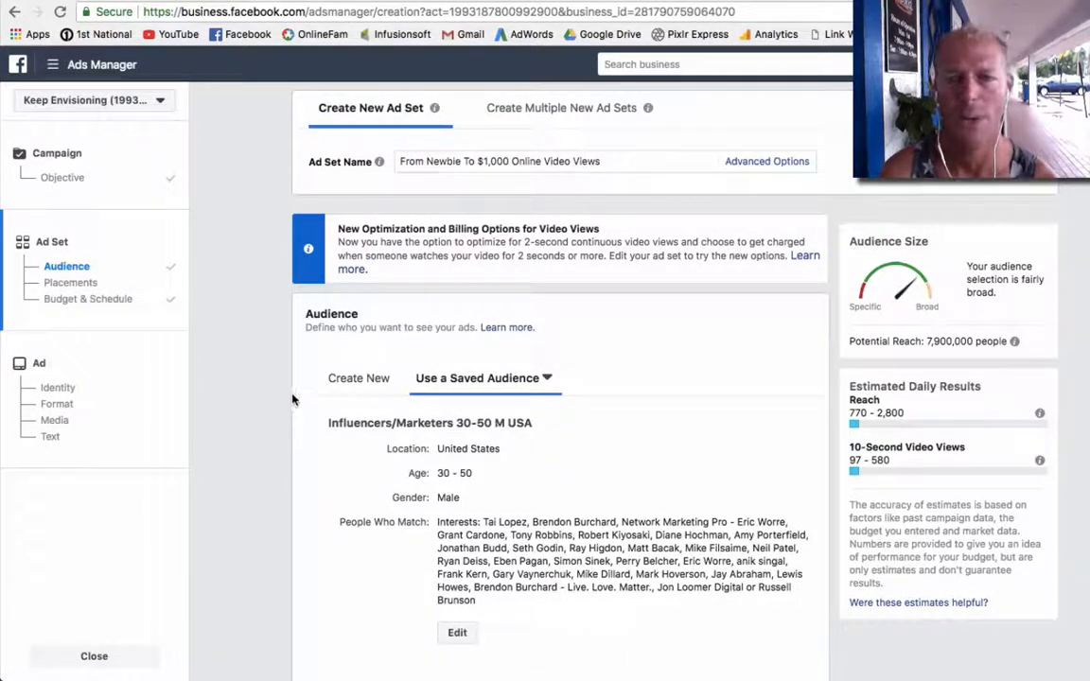
scroll(297, 401, down, 3)
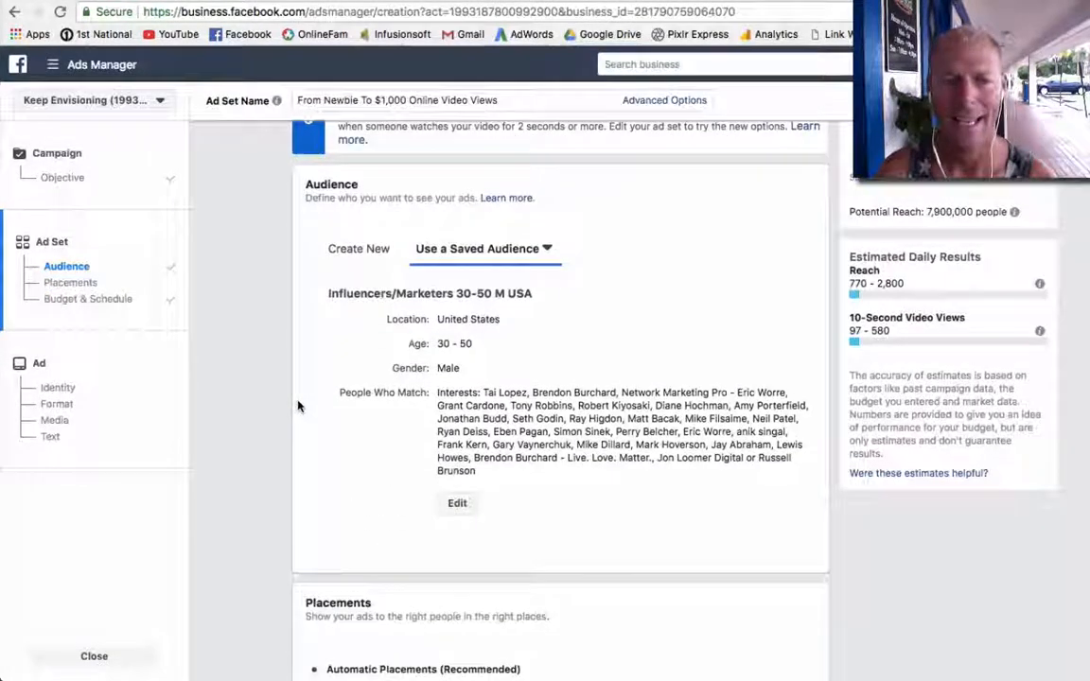
scroll(297, 406, down, 7)
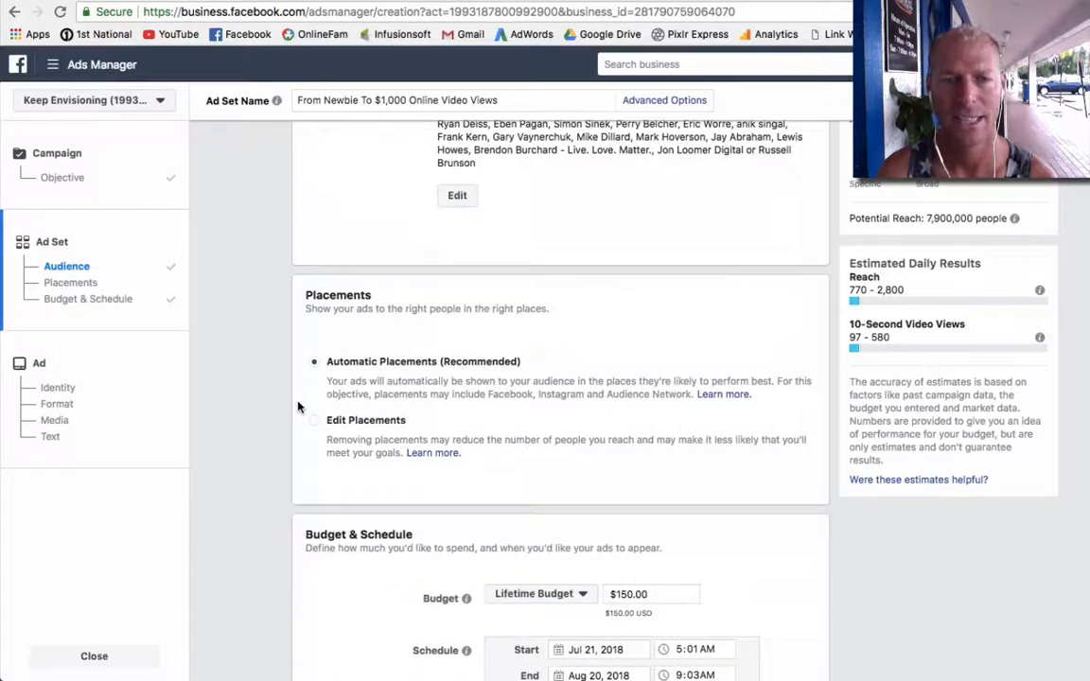
scroll(297, 407, down, 2)
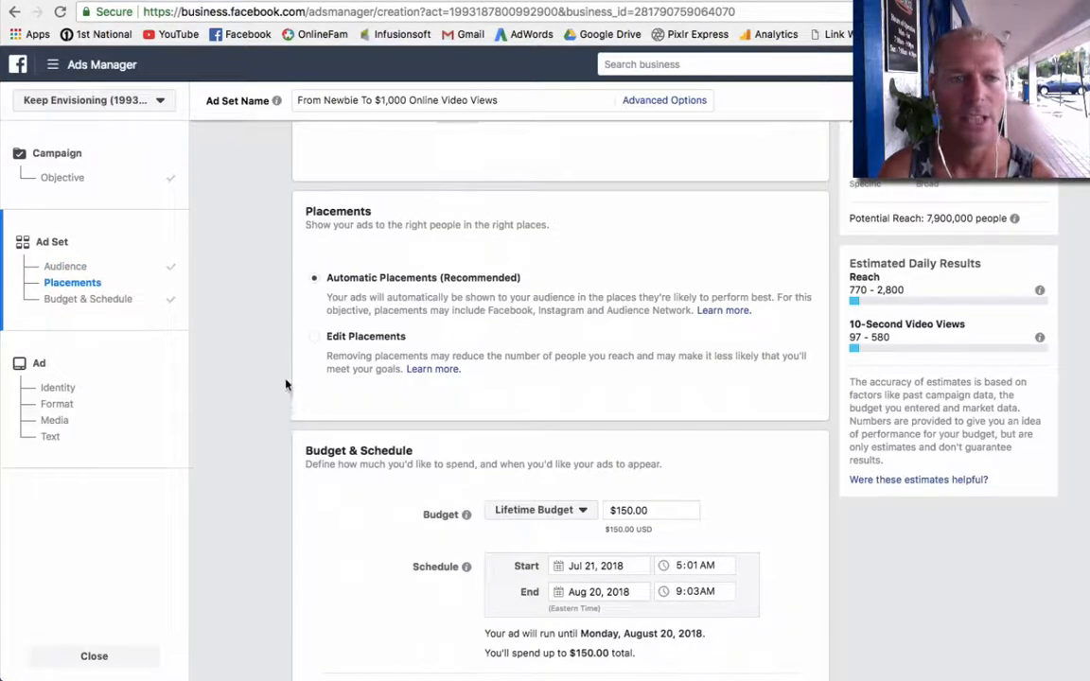
scroll(300, 359, up, 7)
scroll(287, 377, down, 6)
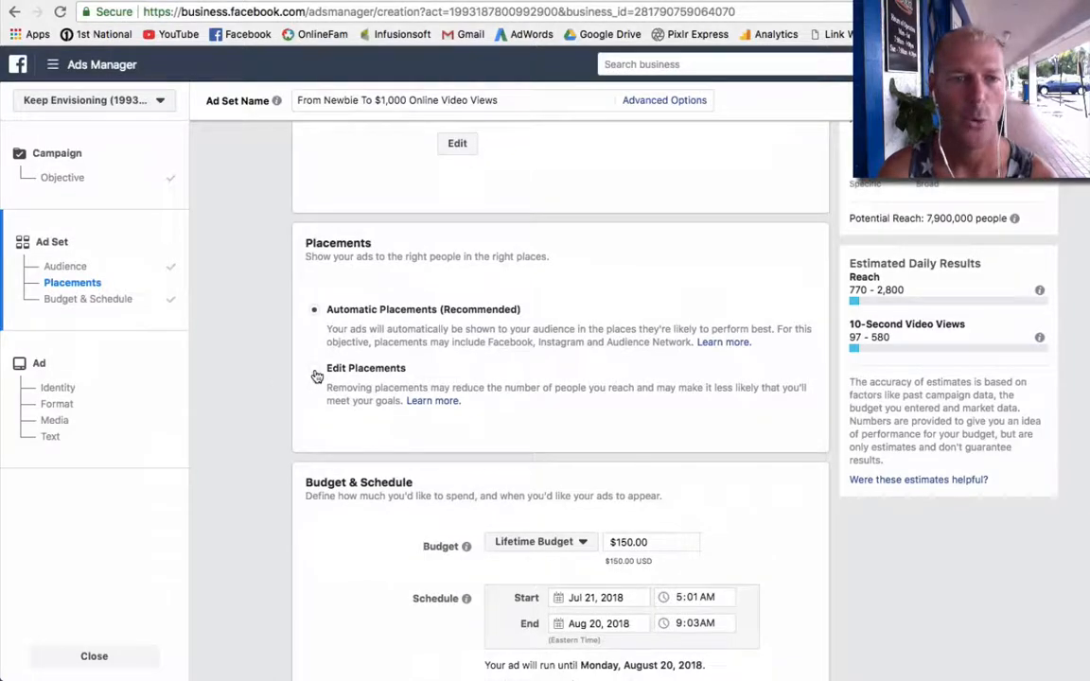
click(317, 374)
- Exclude Facebook Instant Articles, In-Stream Videos and Marketplace, plus all of Instagram and Audience Network, from the all-devices placements
scroll(263, 433, down, 5)
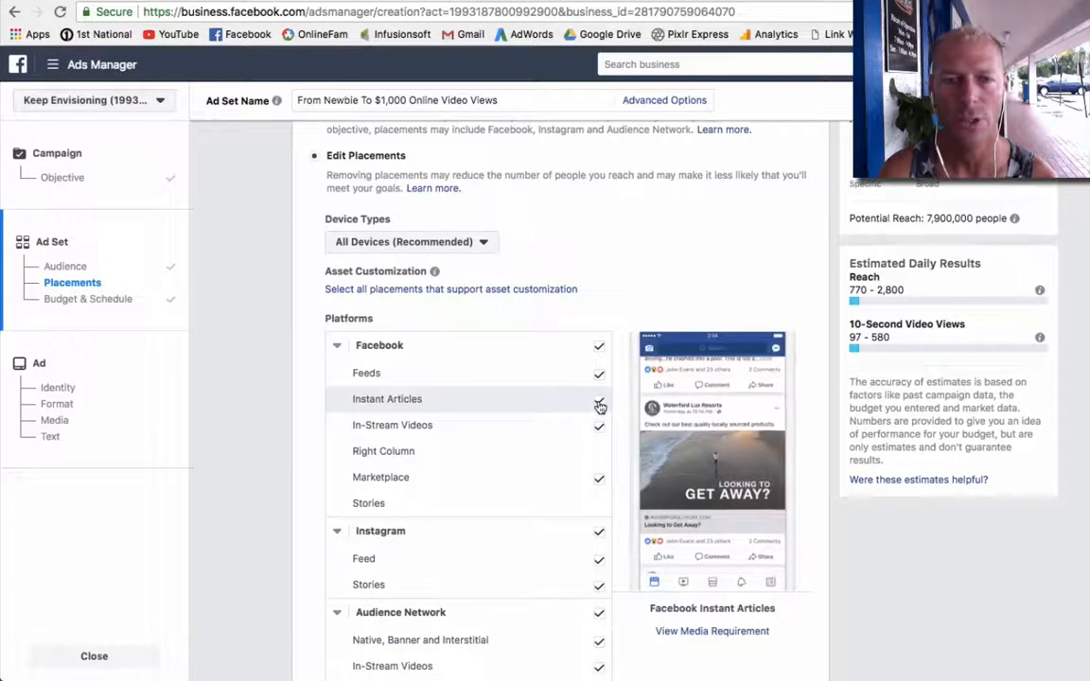
click(598, 407)
click(599, 431)
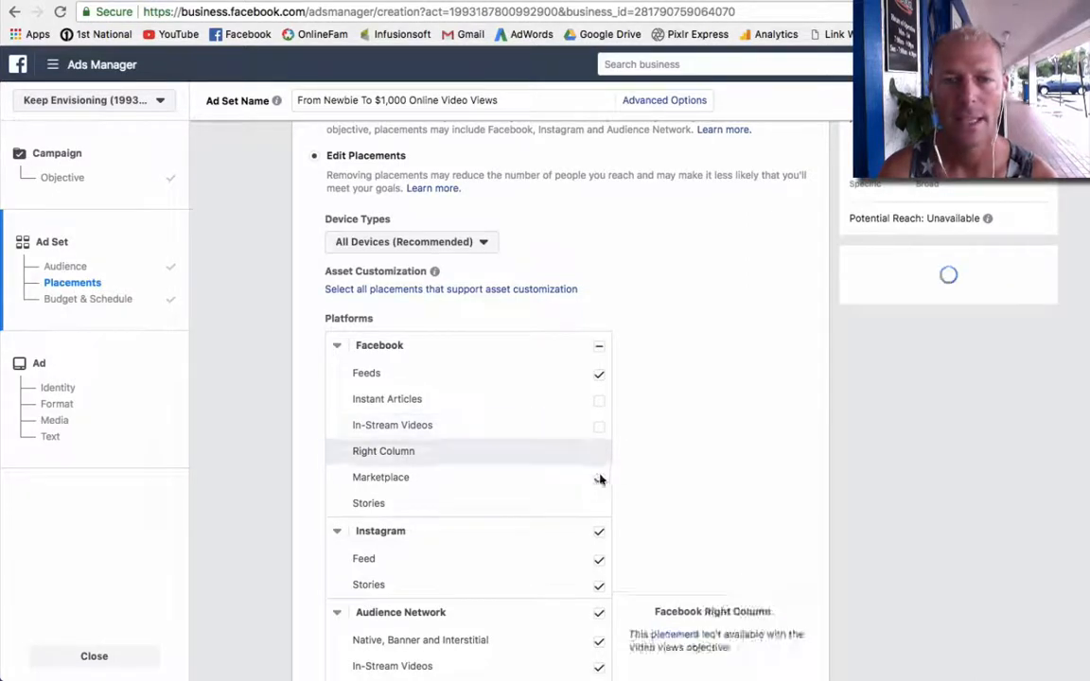
click(597, 477)
scroll(567, 487, down, 1)
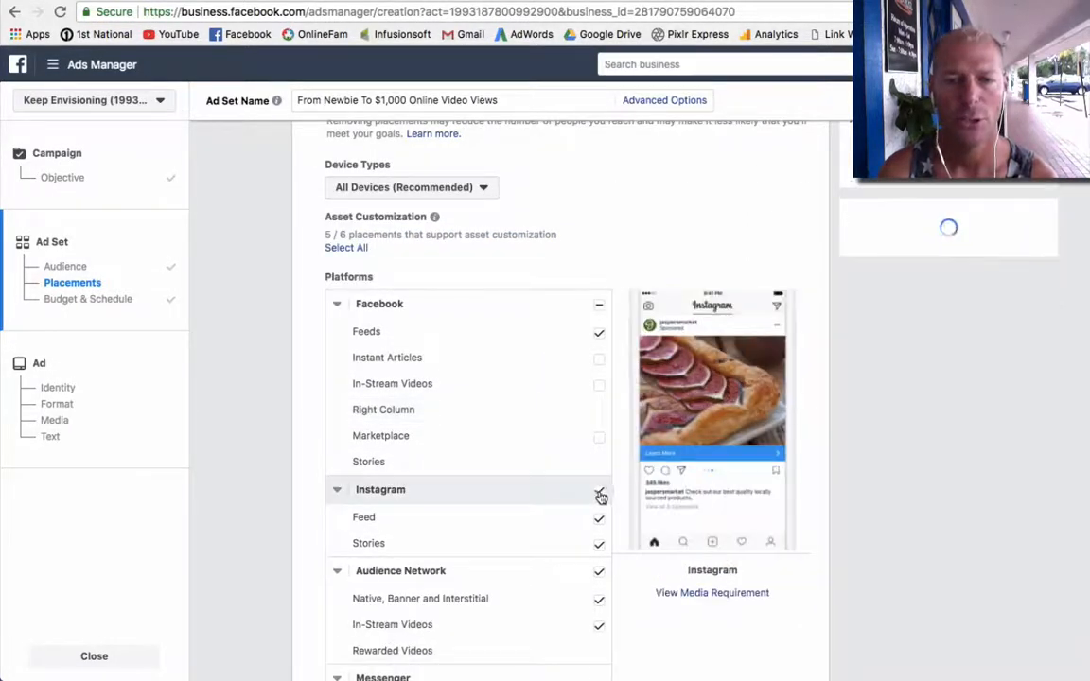
click(598, 490)
click(600, 575)
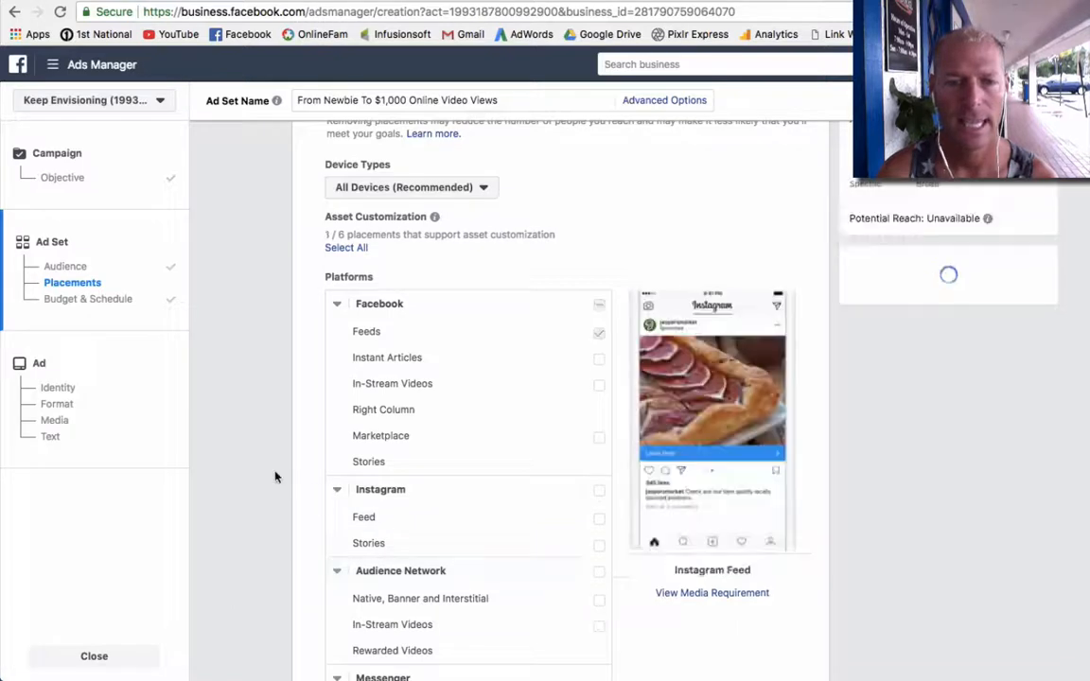
scroll(267, 462, down, 1)
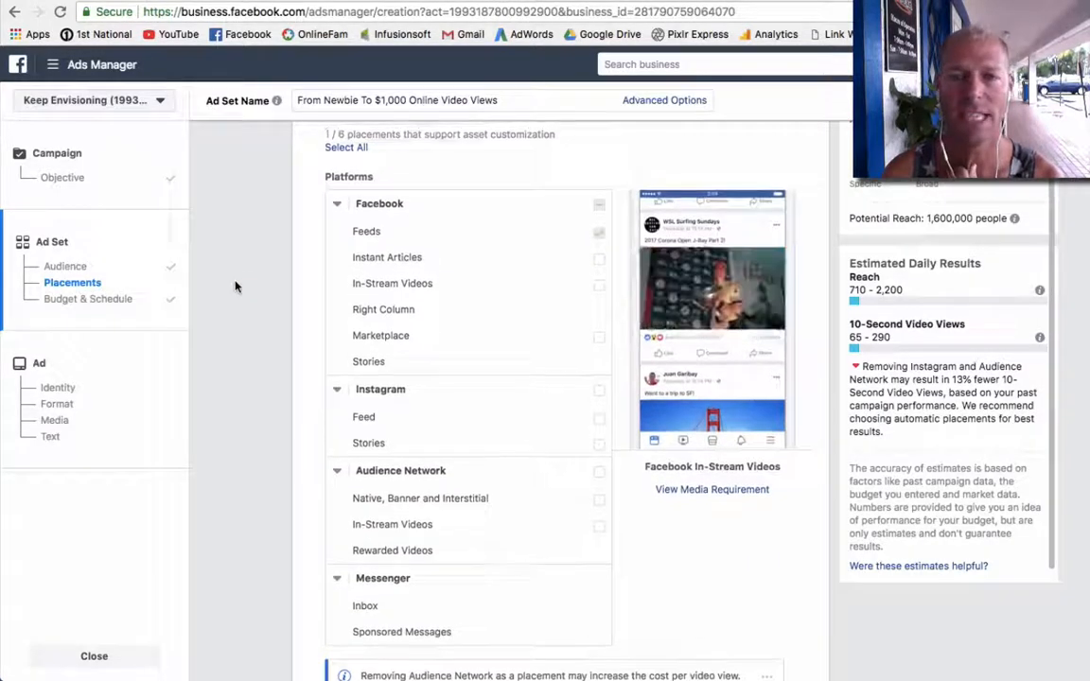
- Limit the placement device types to Mobile by removing Desktop
scroll(236, 287, up, 3)
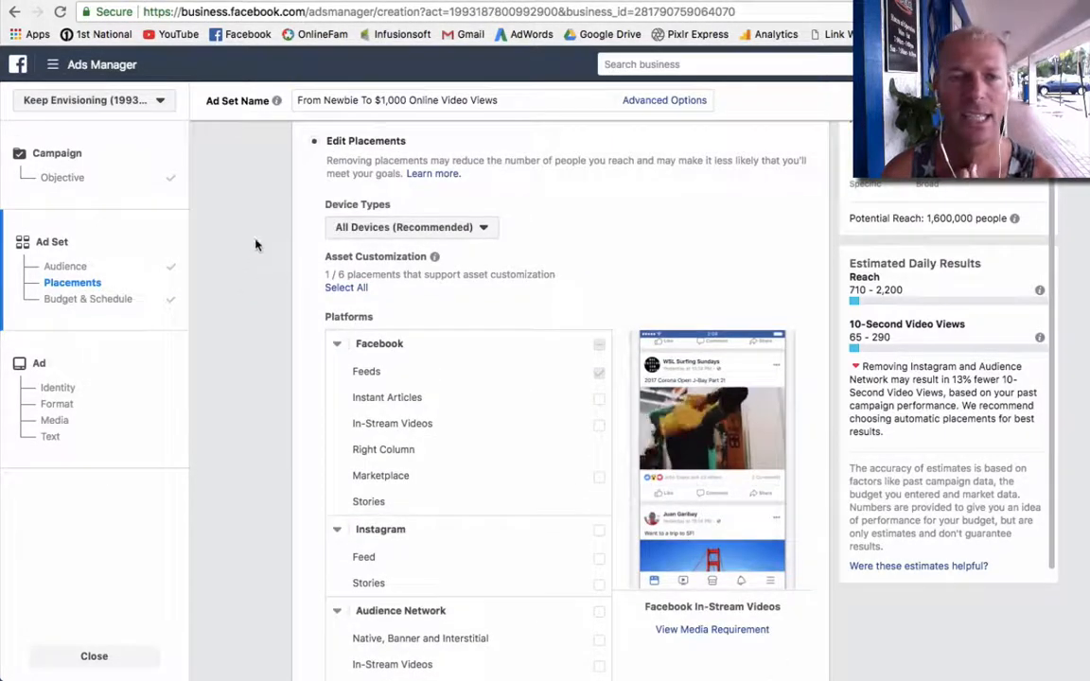
click(483, 232)
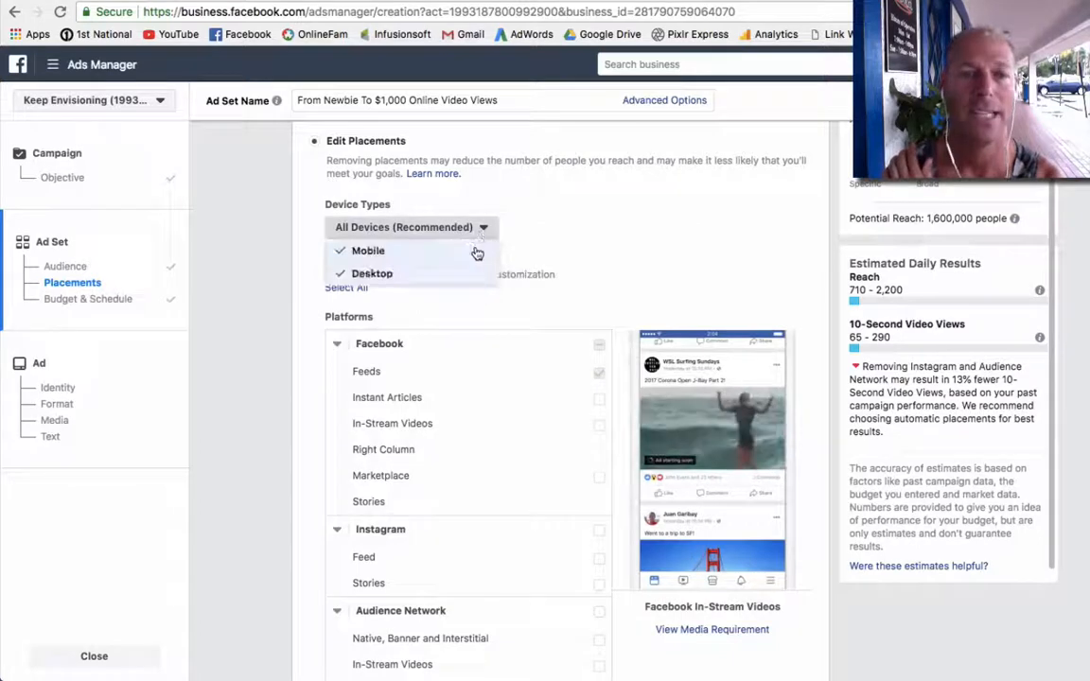
click(372, 272)
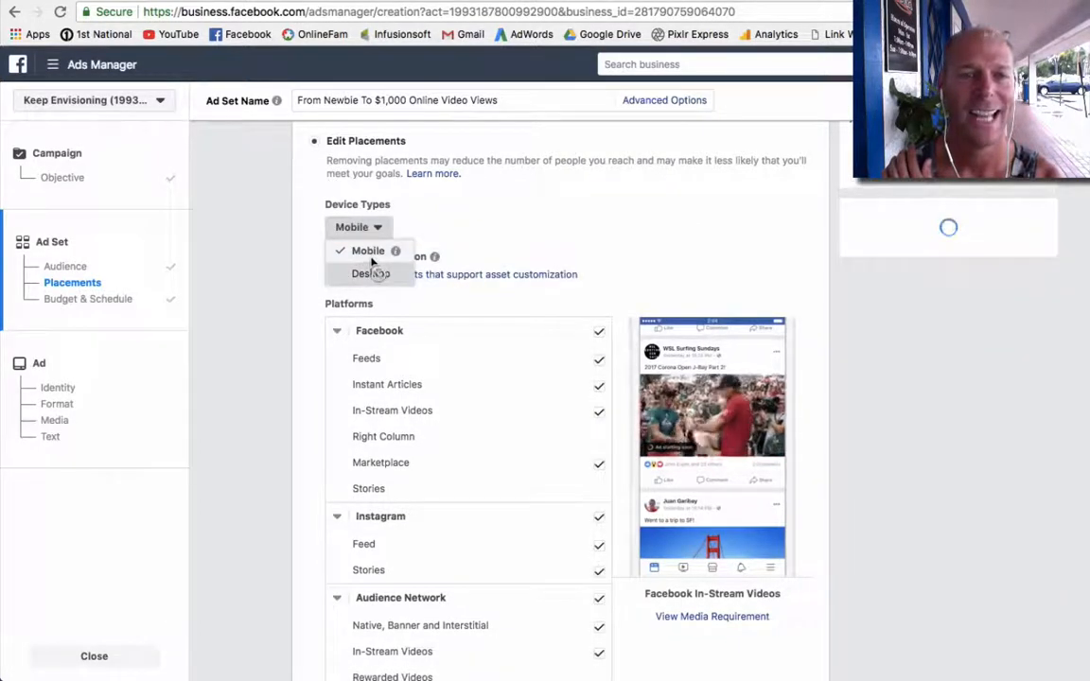
click(281, 297)
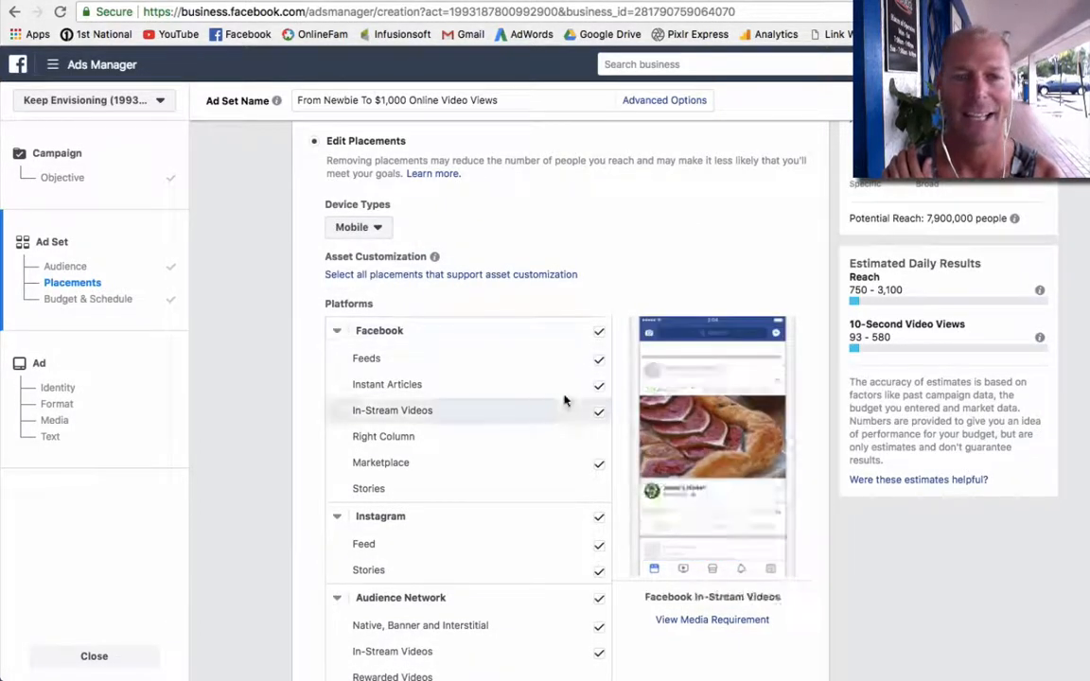
- Keep only Facebook Feeds as a mobile placement, deselecting Instant Articles, In-Stream Videos, Marketplace, Instagram and Audience Network
click(599, 386)
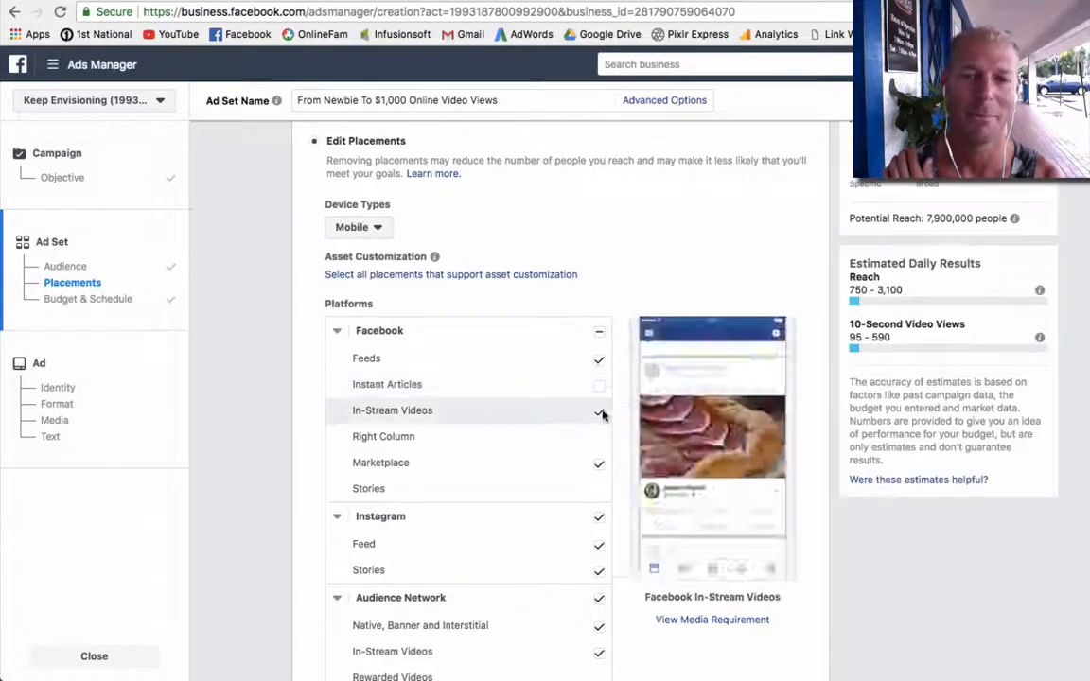
click(600, 412)
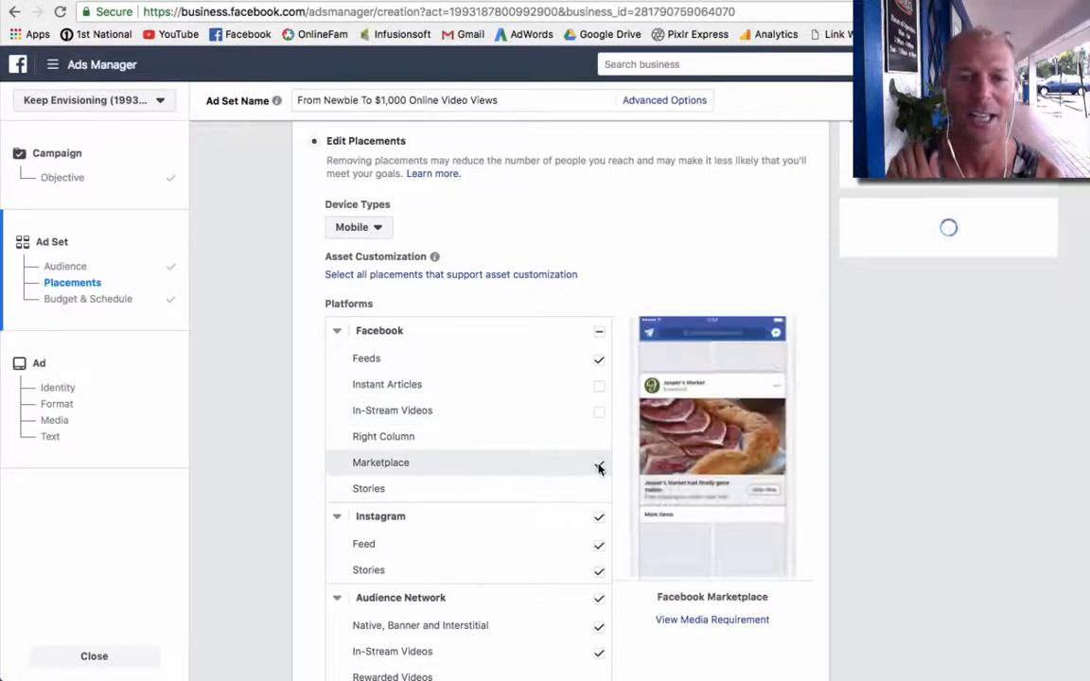
click(600, 470)
click(599, 529)
scroll(558, 523, down, 3)
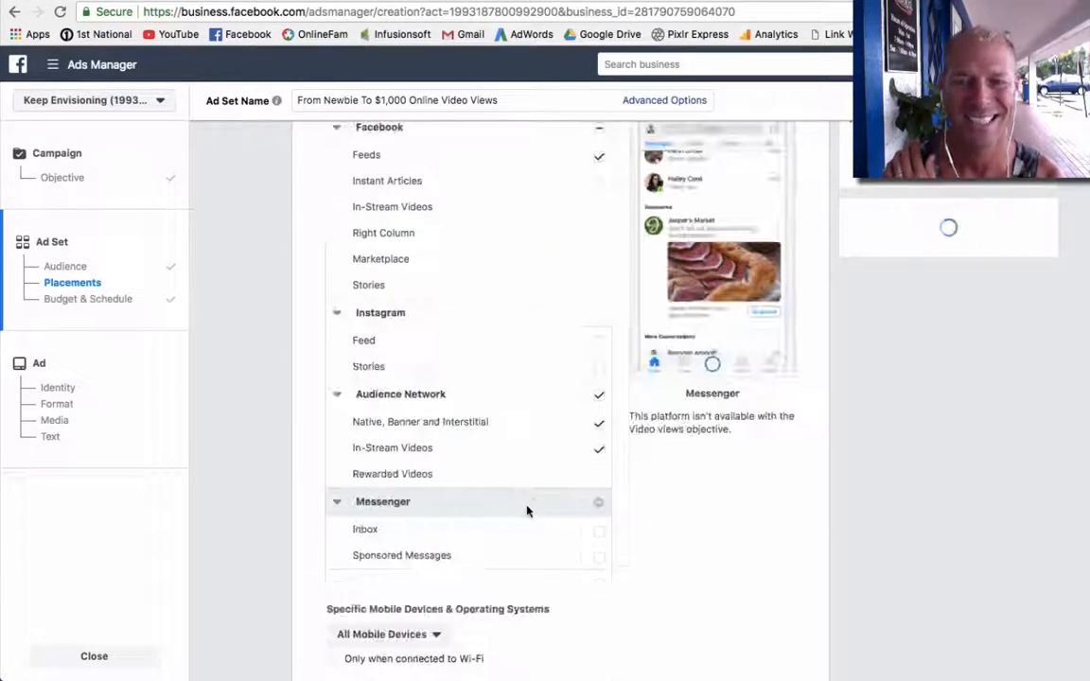
click(598, 396)
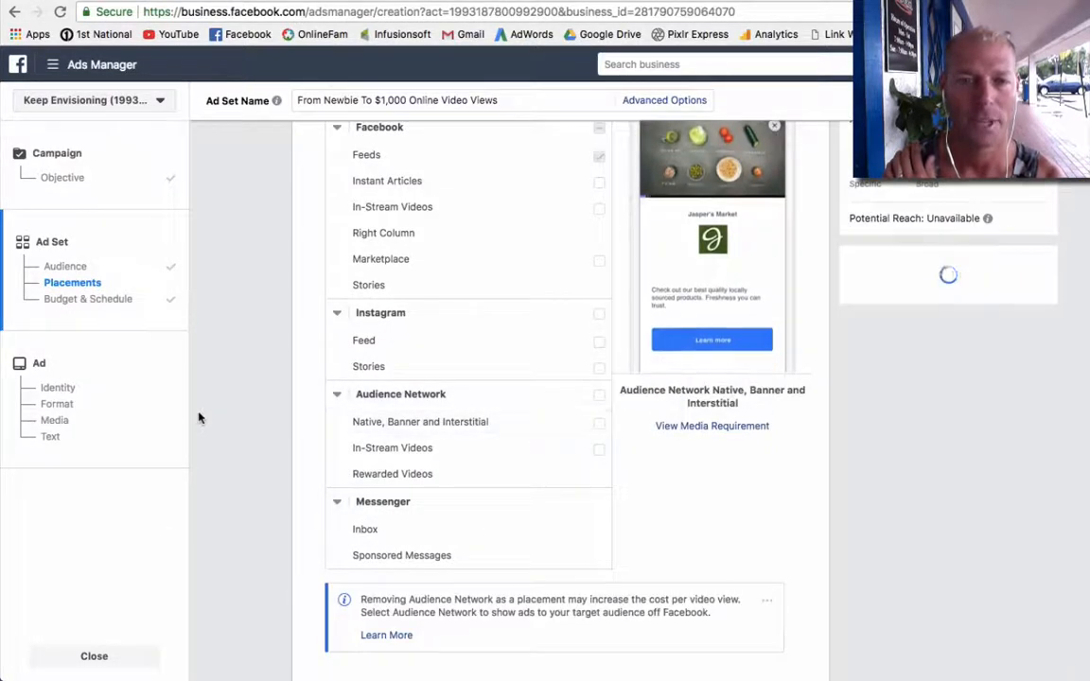
- Review the ad set's saved audience and its placement settings, from device types and platforms down to the specific mobile device options
scroll(200, 417, up, 2)
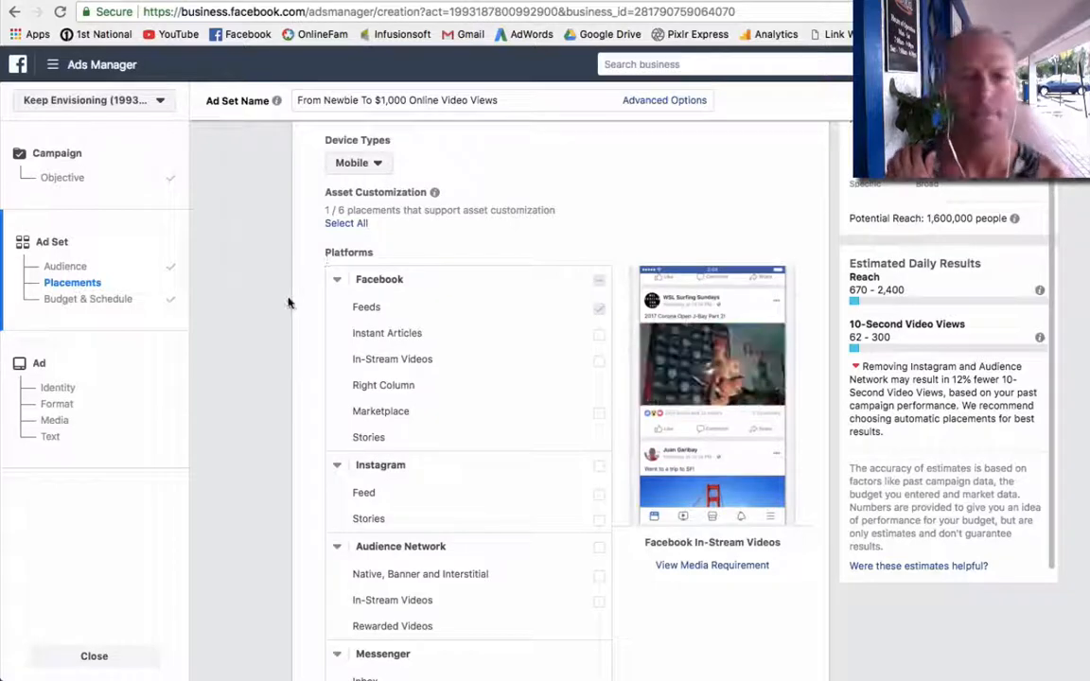
scroll(282, 204, up, 10)
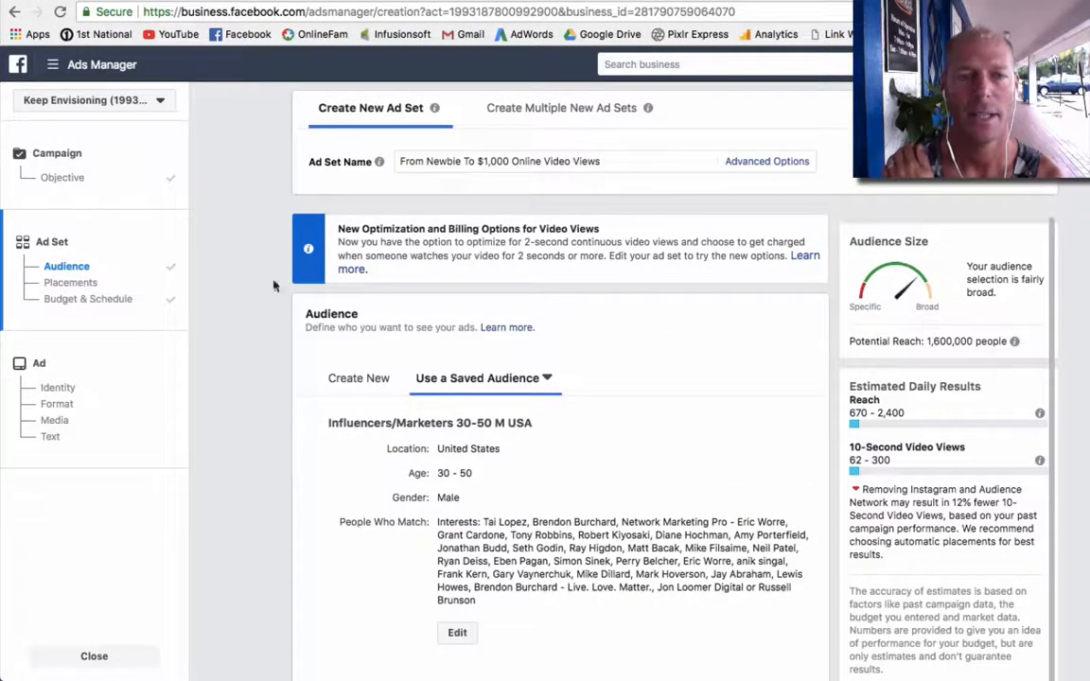
scroll(272, 285, down, 3)
scroll(275, 383, down, 3)
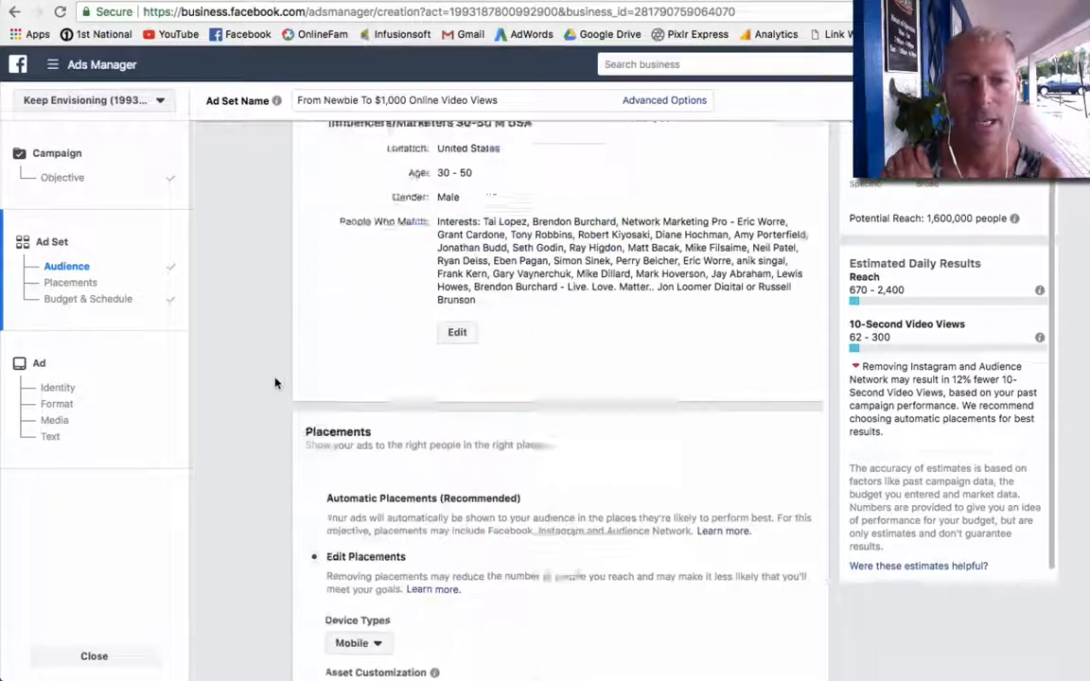
scroll(275, 383, down, 2)
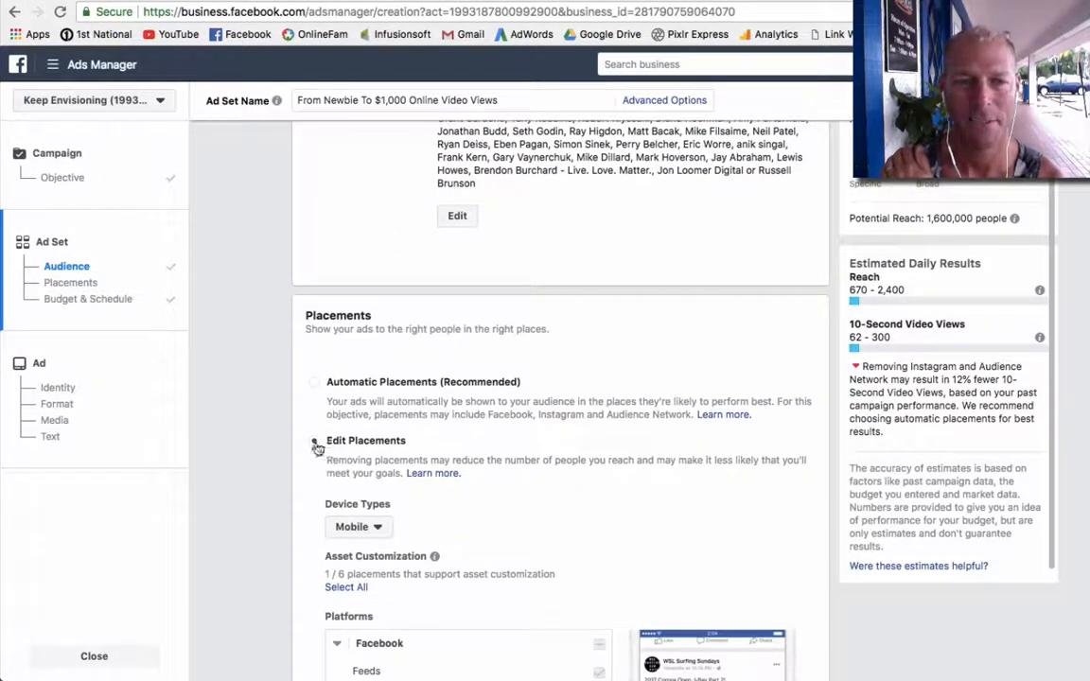
scroll(284, 407, down, 1)
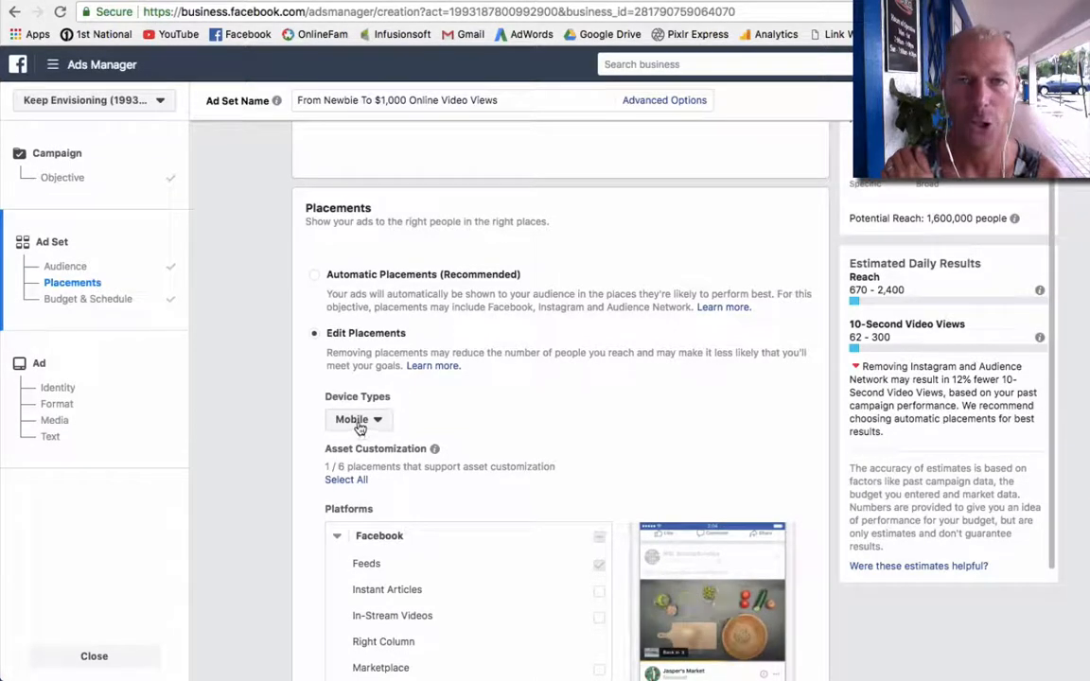
scroll(285, 409, down, 2)
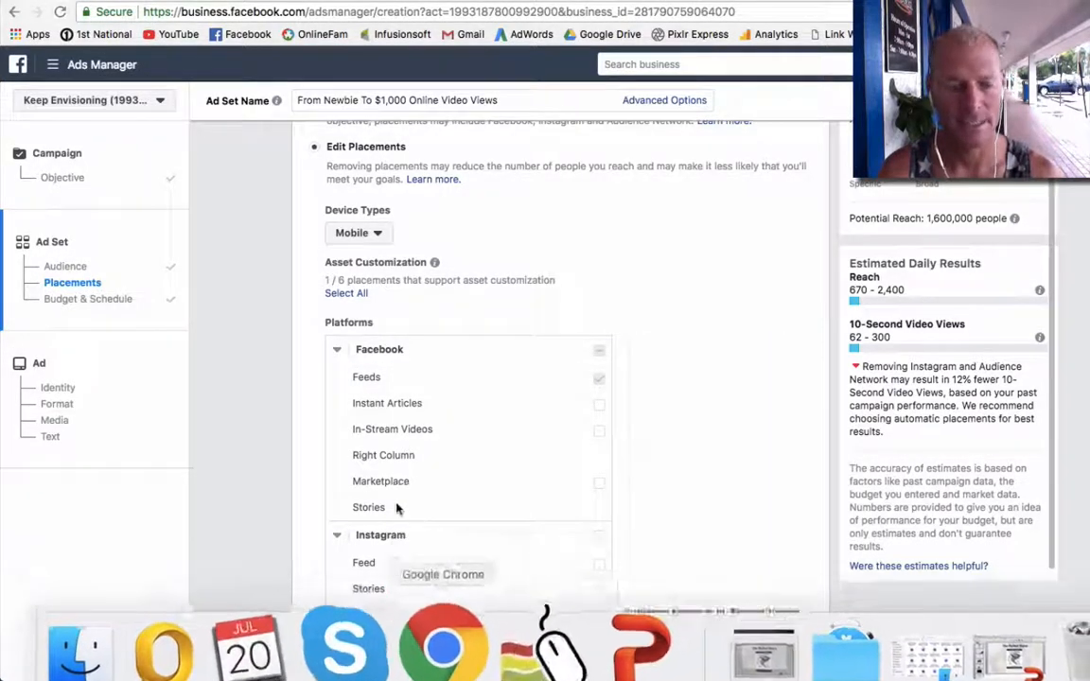
mouse_move(314, 386)
mouse_down()
mouse_move(352, 367)
mouse_move(574, 404)
mouse_move(615, 337)
mouse_move(341, 317)
mouse_move(315, 397)
mouse_up()
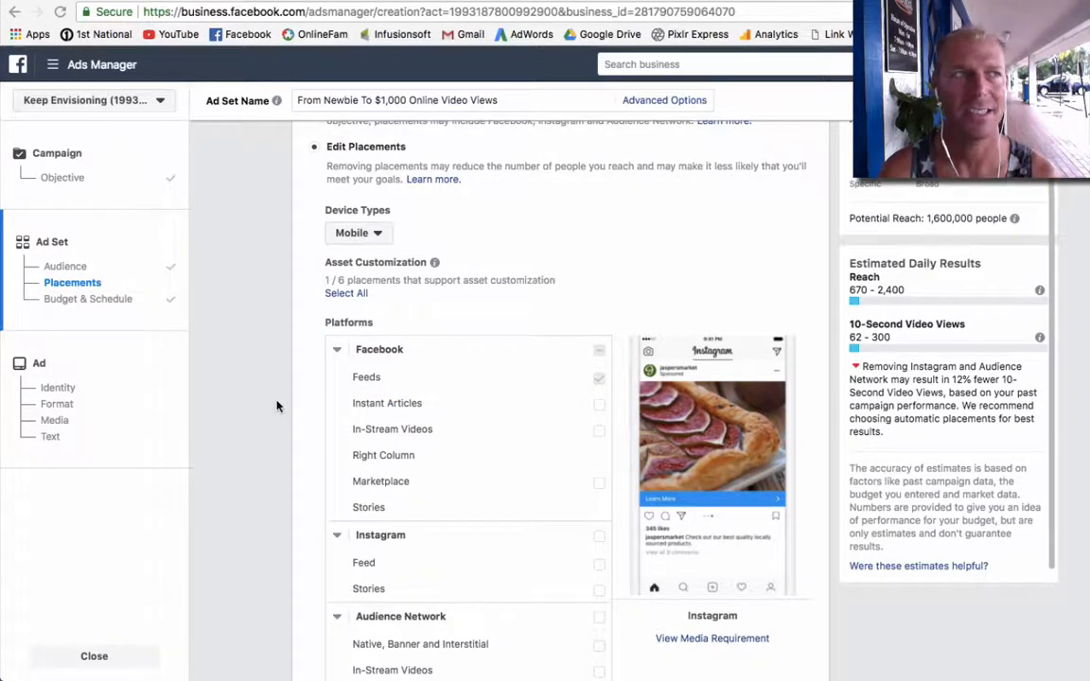
scroll(287, 413, down, 2)
scroll(287, 414, down, 2)
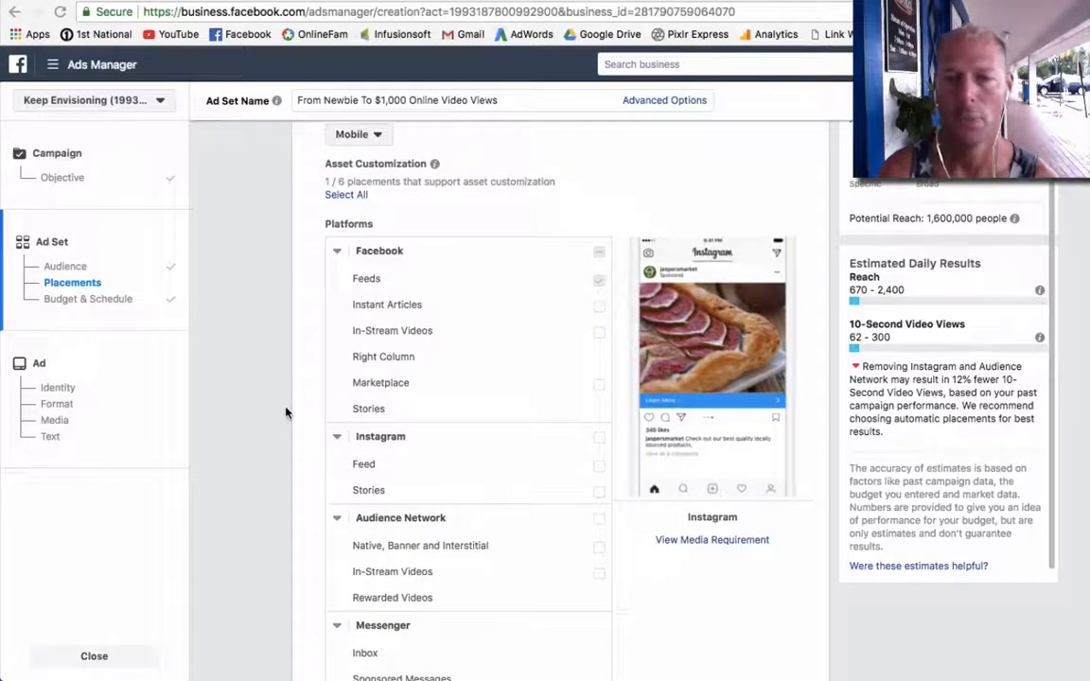
scroll(283, 413, down, 4)
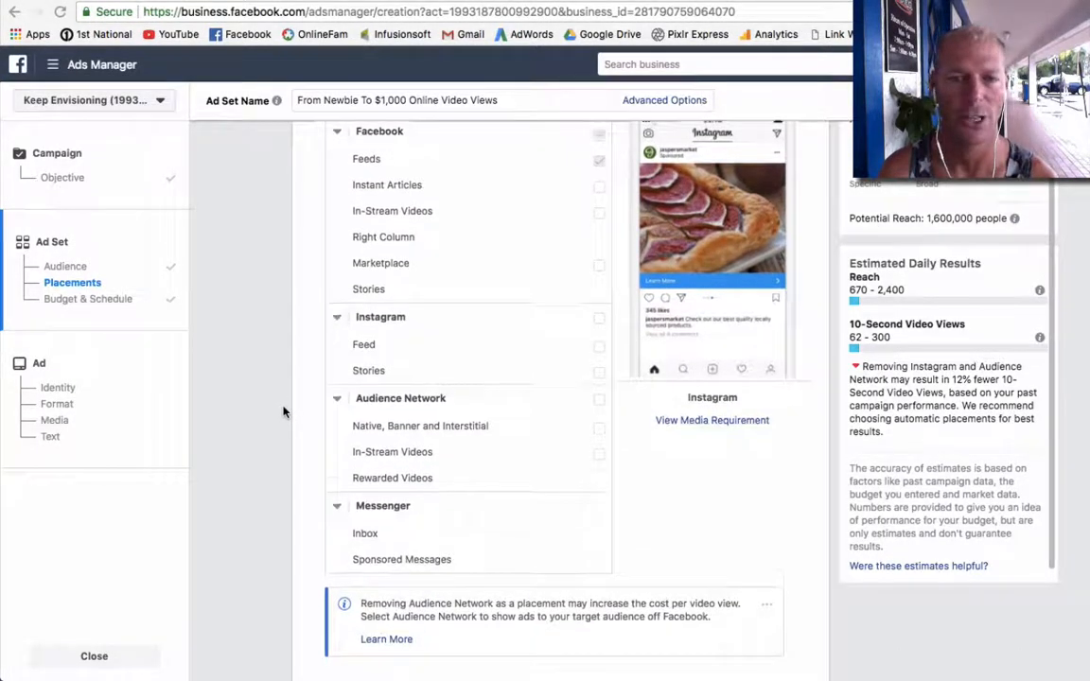
scroll(283, 412, down, 2)
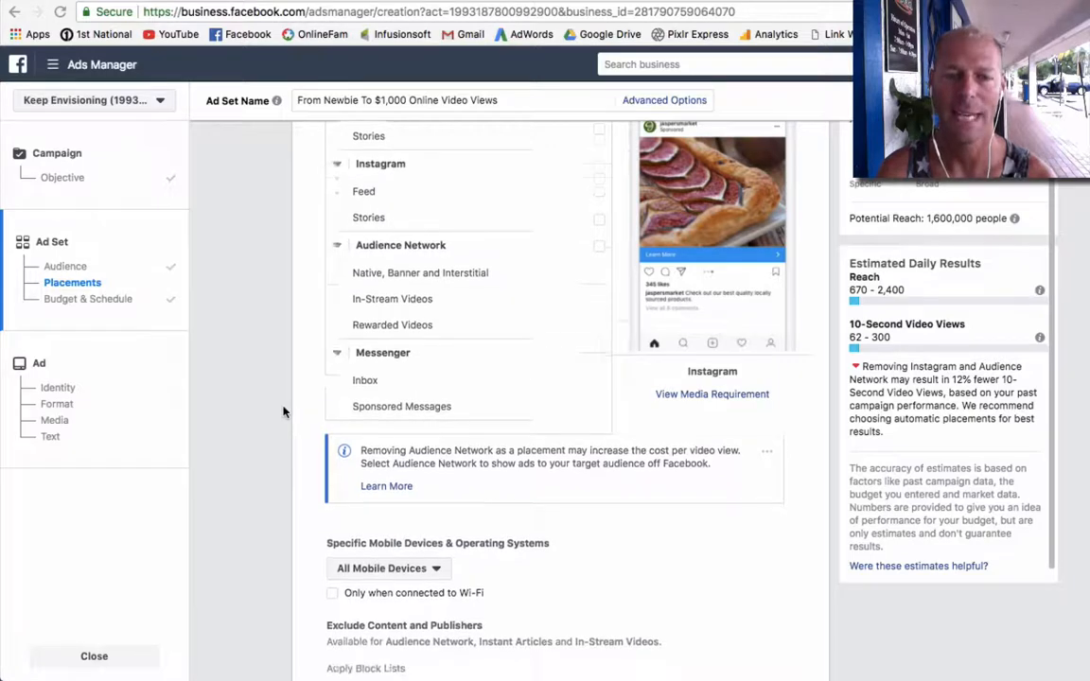
- Review the ad set's placement and mobile device options, followed by its budget and schedule settings
scroll(283, 412, down, 1)
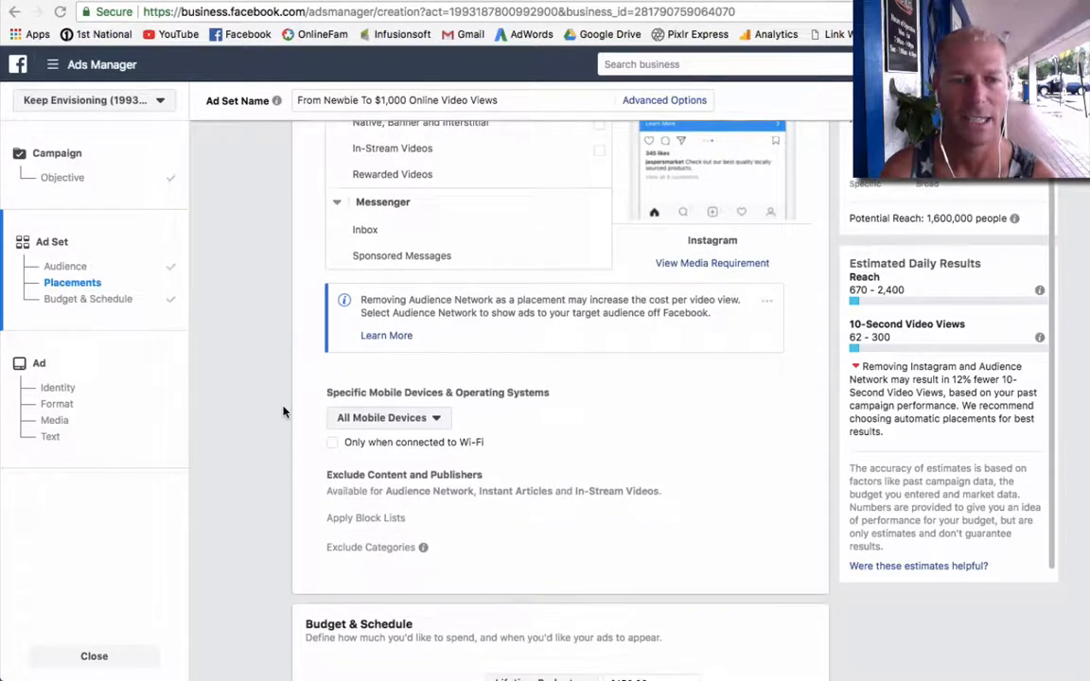
scroll(283, 412, up, 9)
scroll(283, 412, down, 9)
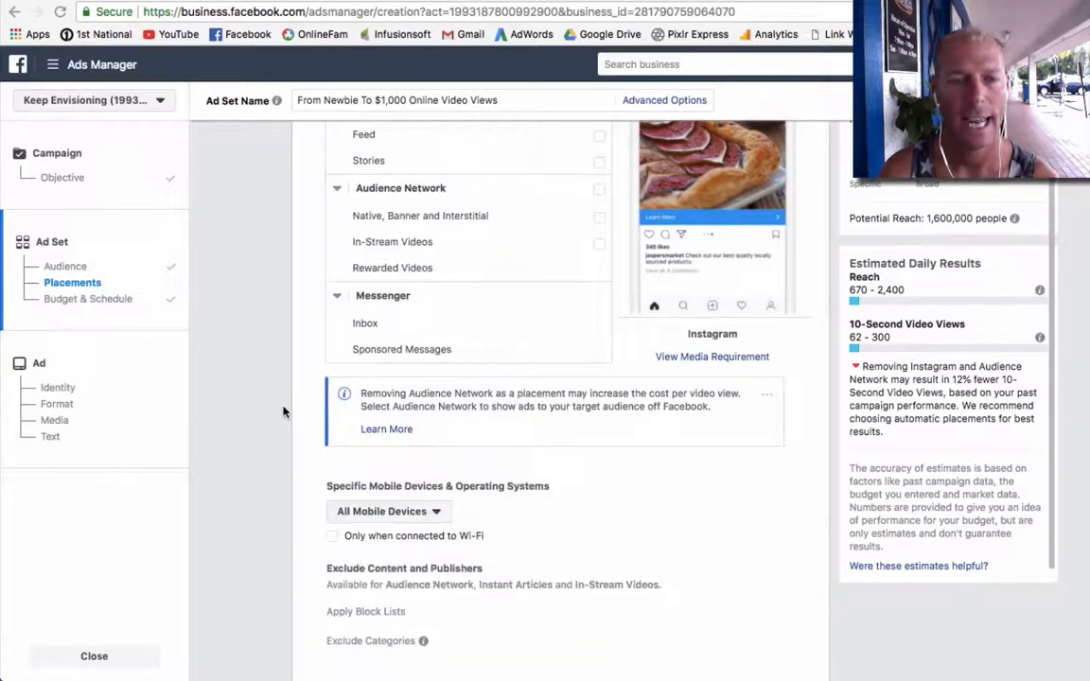
scroll(271, 419, down, 3)
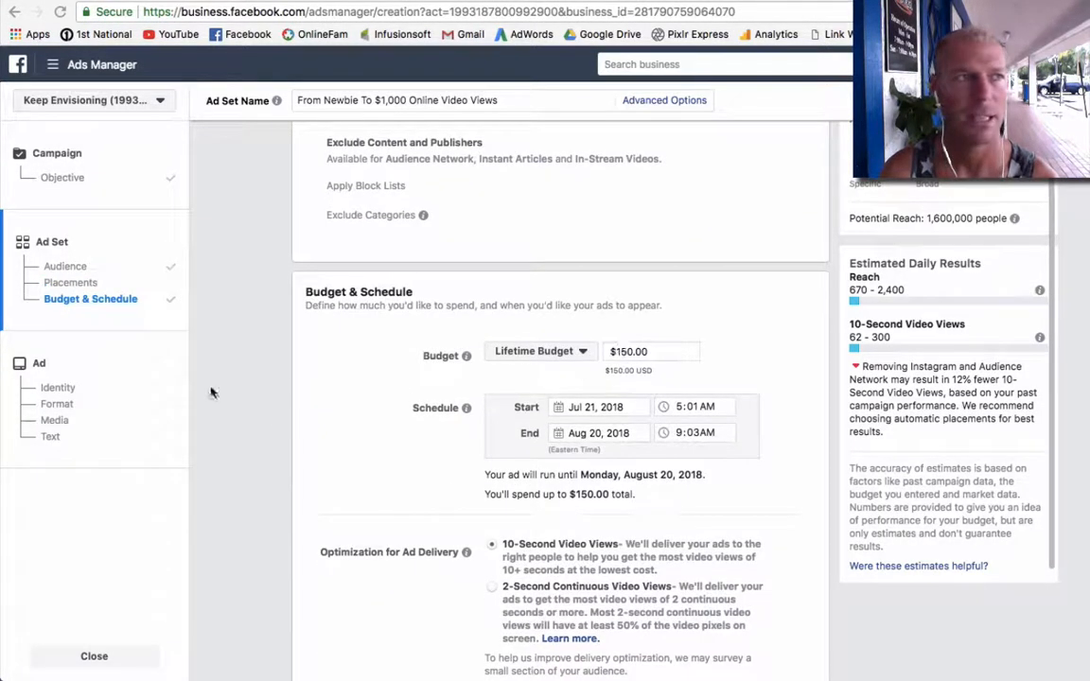
scroll(191, 383, down, 1)
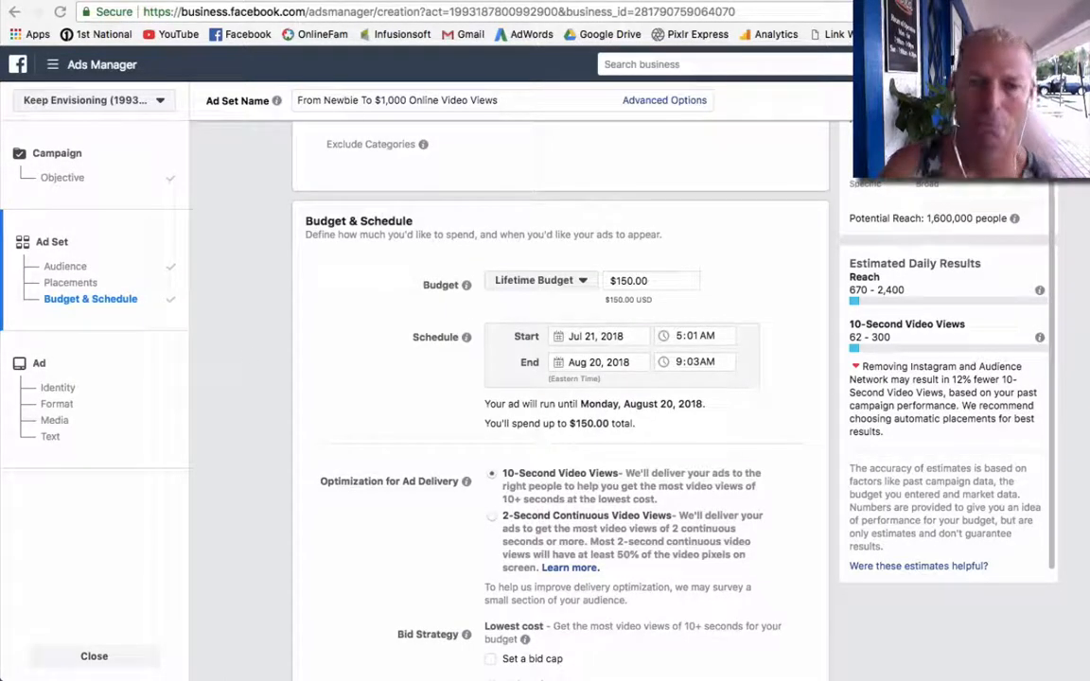
mouse_move(535, 644)
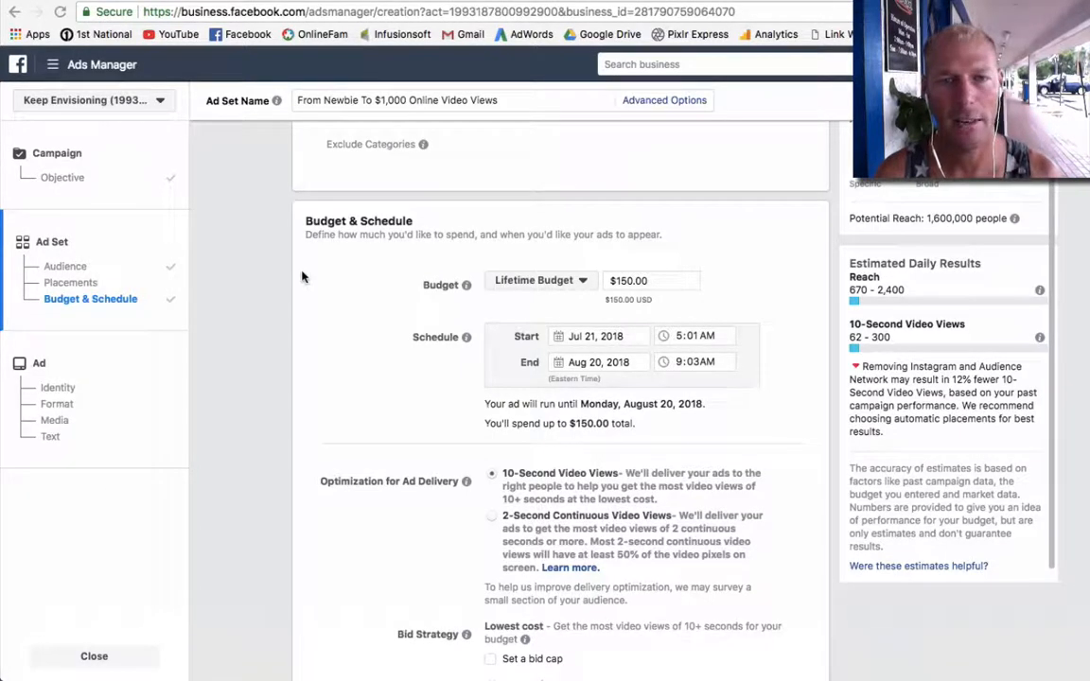
drag(271, 278, 388, 283)
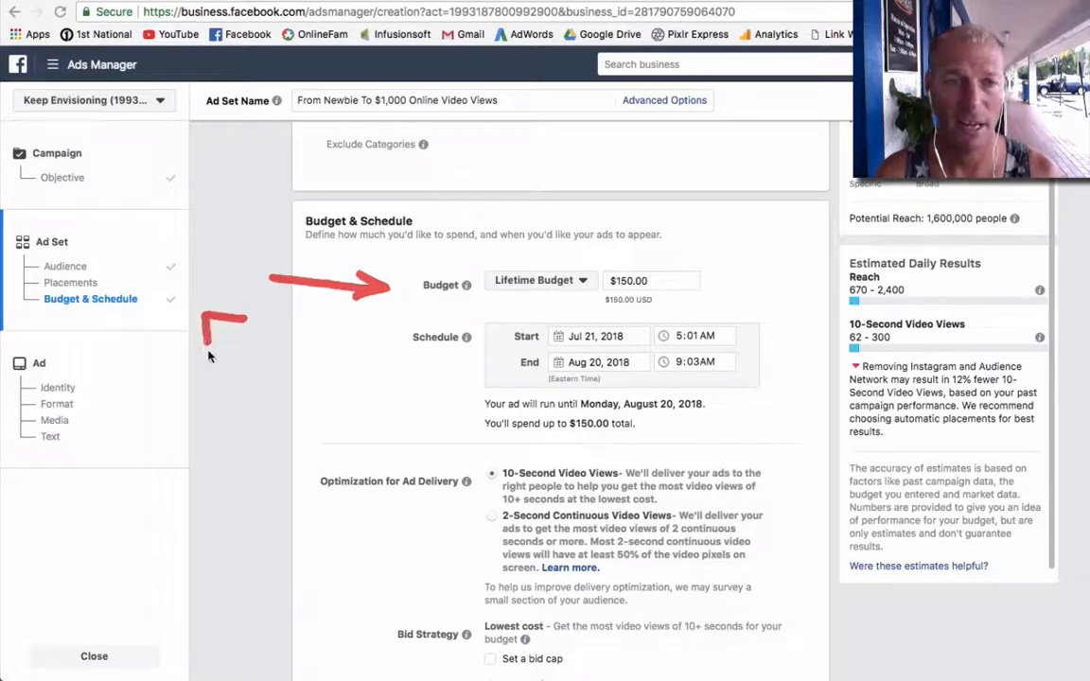
drag(210, 355, 205, 382)
mouse_move(338, 321)
mouse_down()
mouse_move(377, 371)
mouse_move(344, 372)
mouse_up()
mouse_move(504, 331)
mouse_down()
mouse_move(464, 333)
mouse_move(479, 358)
mouse_up()
key(Escape)
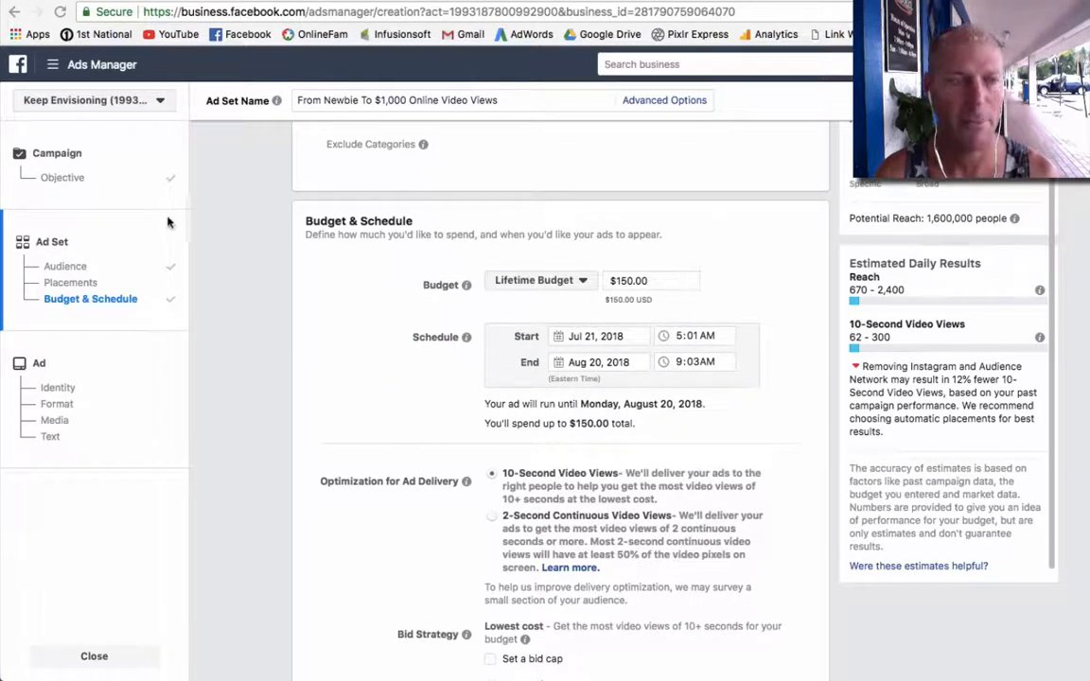
mouse_move(168, 210)
mouse_down()
mouse_move(192, 211)
mouse_move(163, 272)
mouse_up()
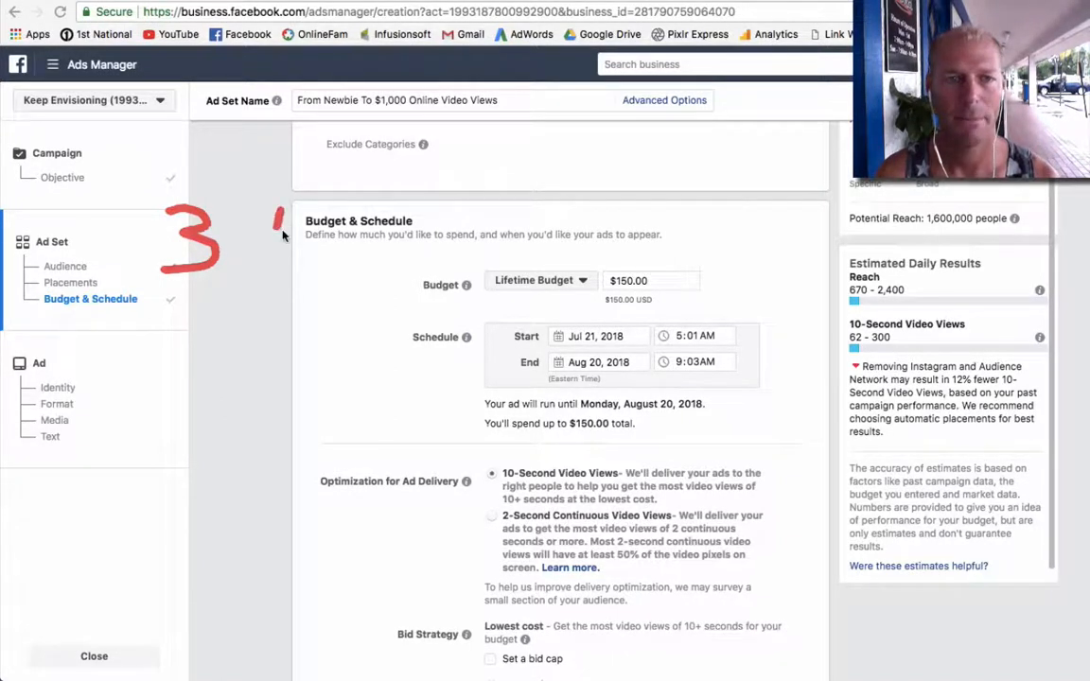
mouse_move(282, 230)
mouse_down()
mouse_move(309, 233)
mouse_move(313, 263)
mouse_up()
mouse_move(405, 220)
mouse_down()
mouse_move(380, 242)
mouse_move(375, 268)
mouse_up()
key(Escape)
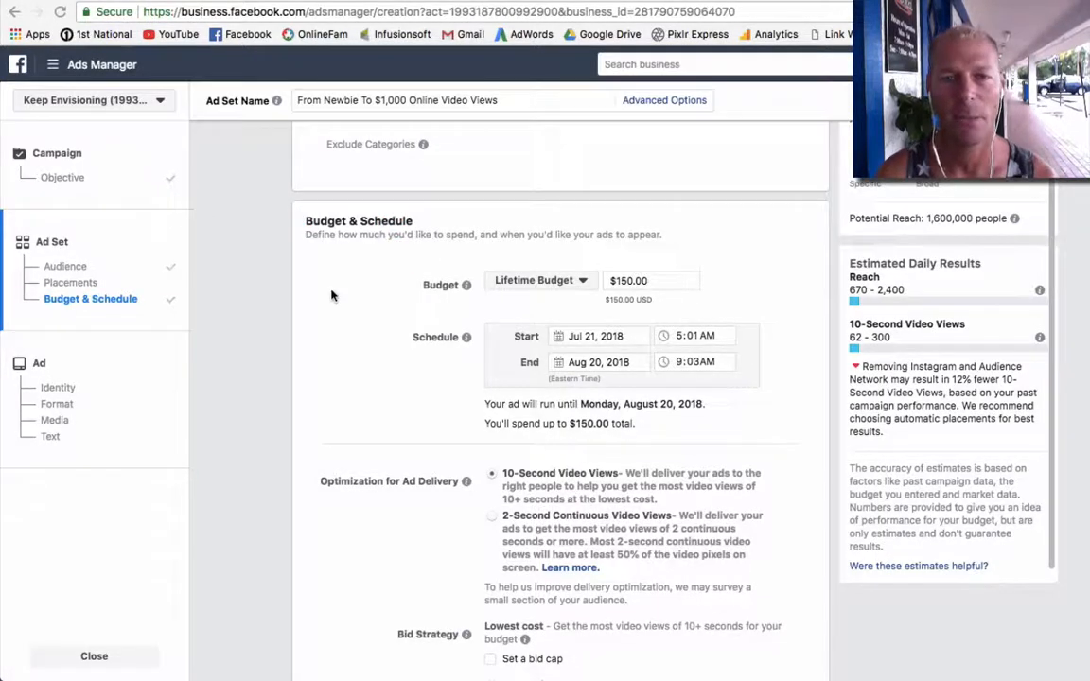
- Check the ad set's delivery optimization, bid strategy, charging and ad scheduling options, and continue to the ad setup
scroll(270, 305, down, 1)
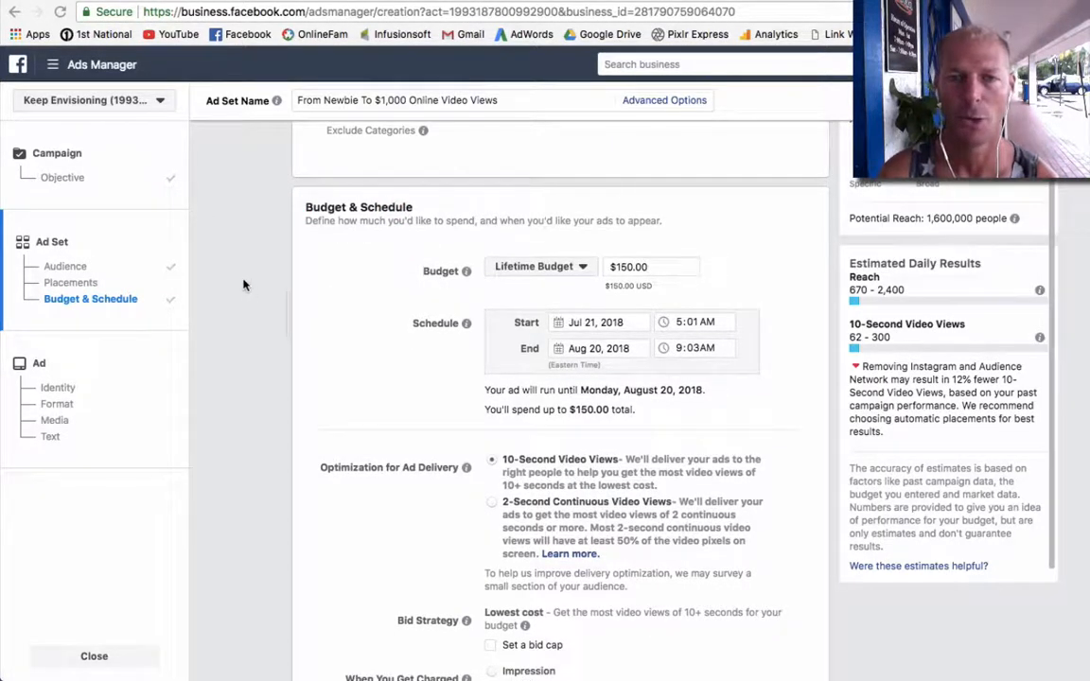
scroll(241, 282, down, 3)
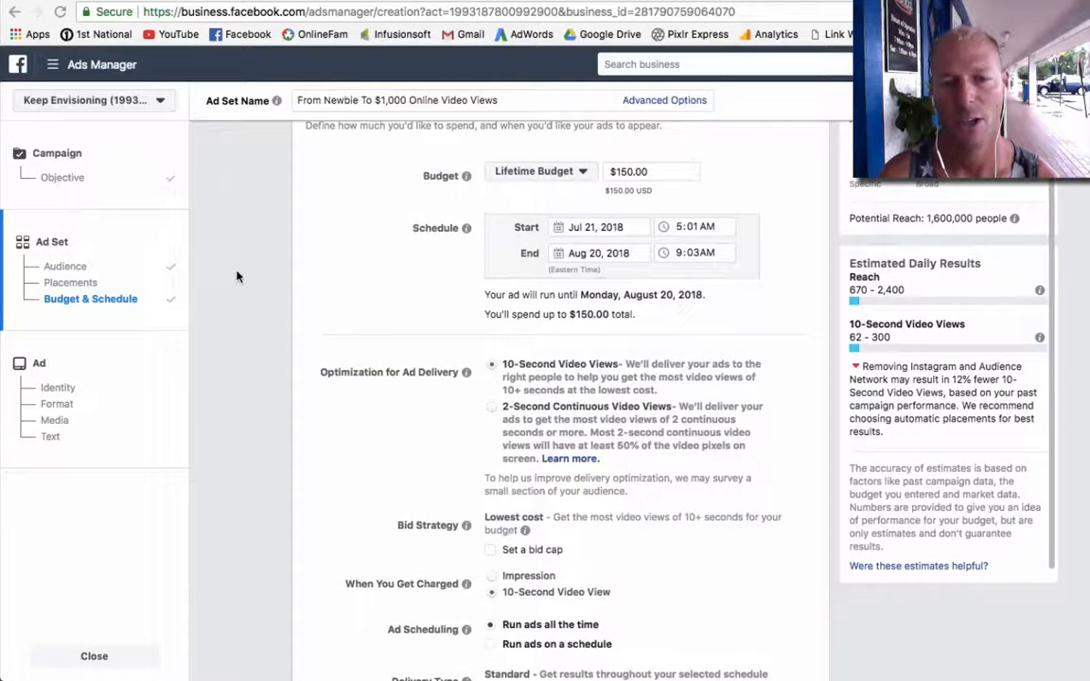
scroll(238, 275, down, 1)
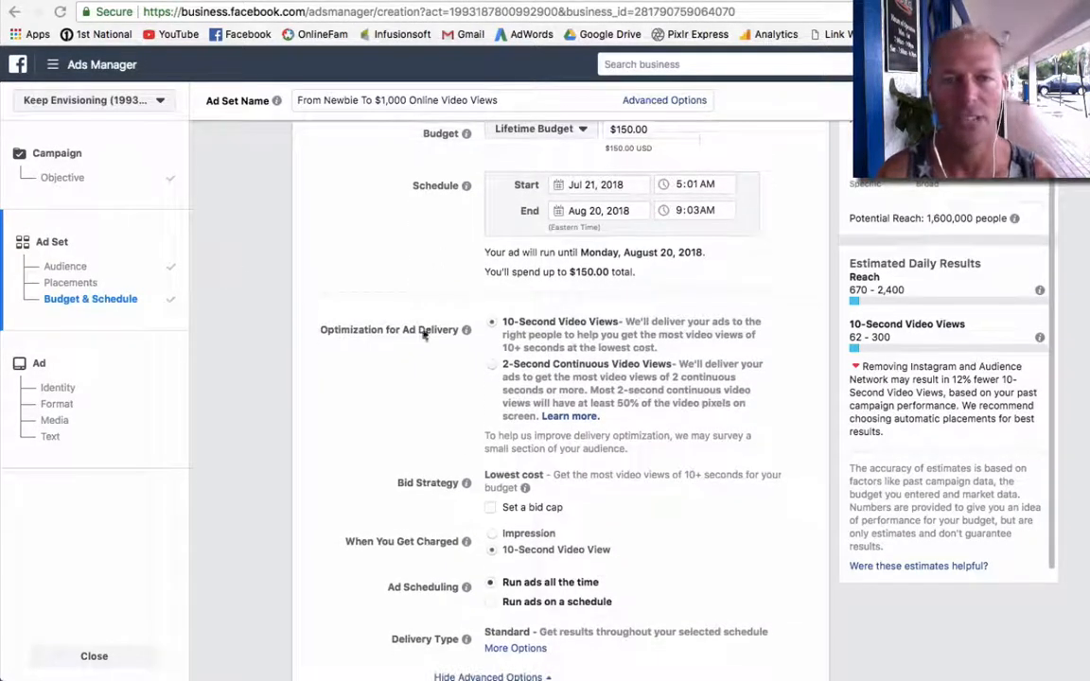
scroll(218, 331, down, 3)
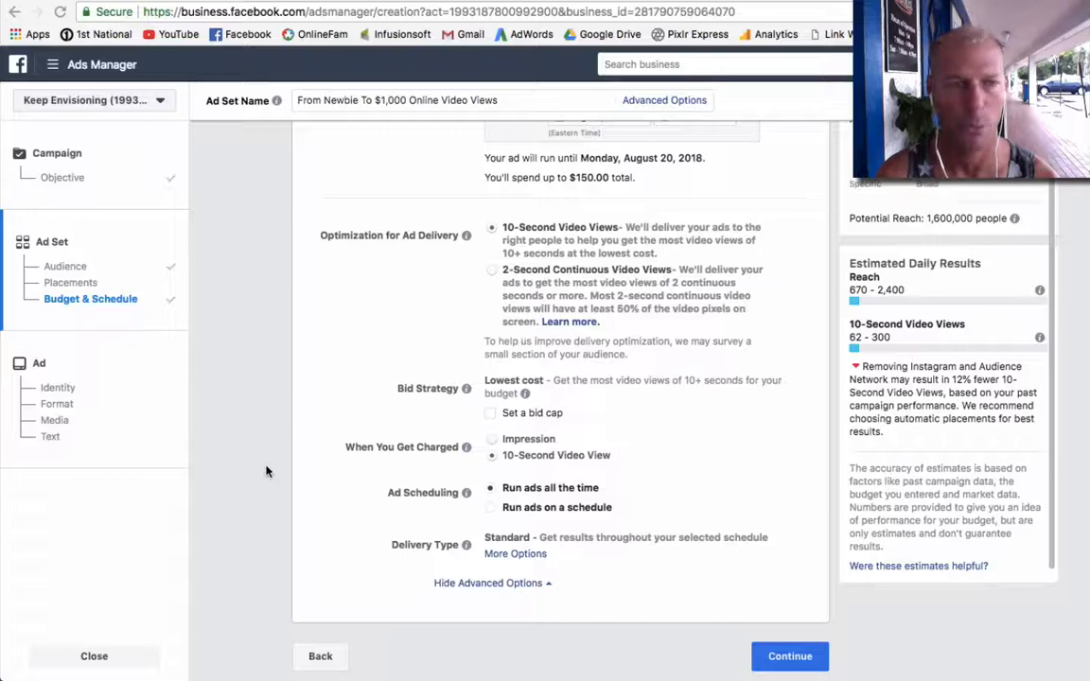
click(790, 656)
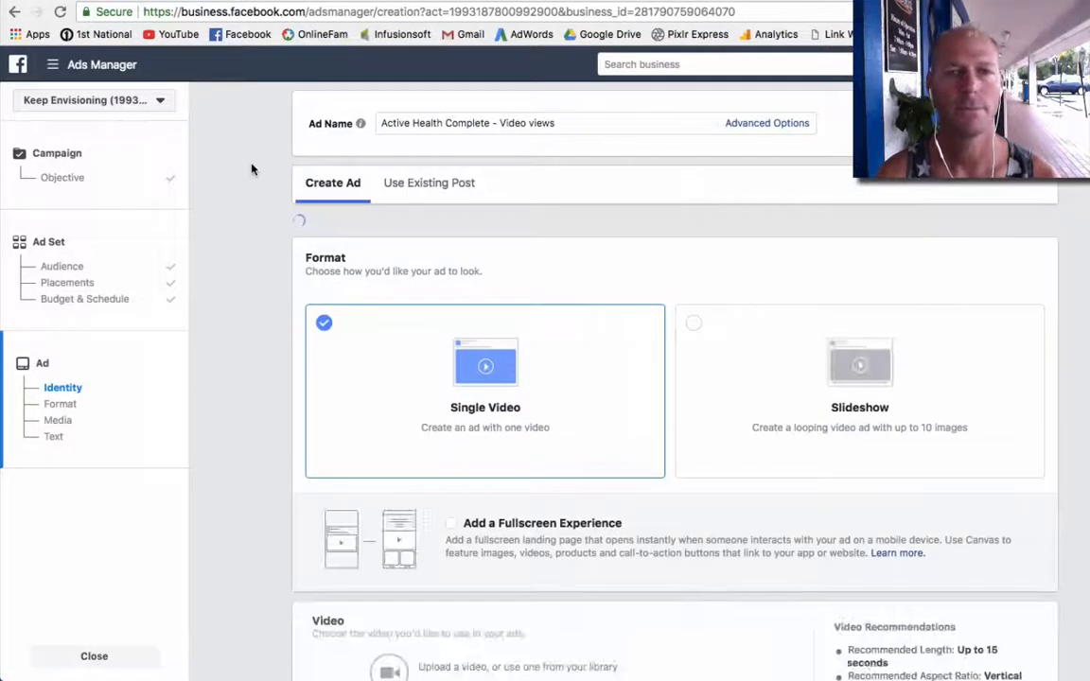
- Copy the ad set's name and use it as the ad name, "From Newbie To $1,000 Online Video Views"
click(66, 268)
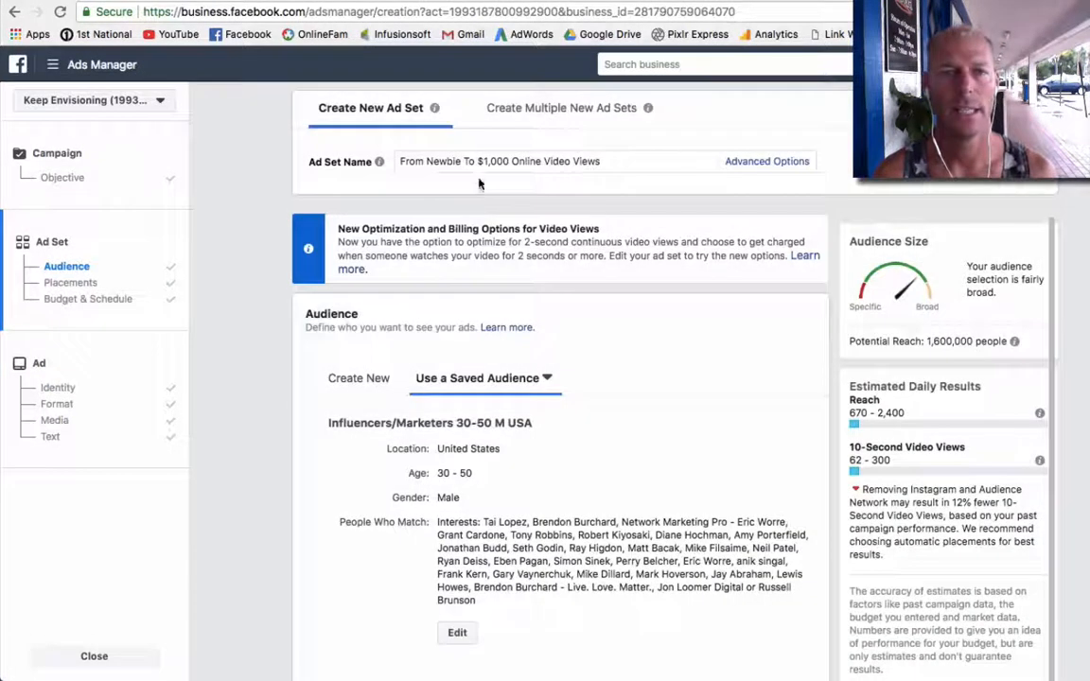
click(483, 161)
triple_click(484, 161)
key(ctrl+c)
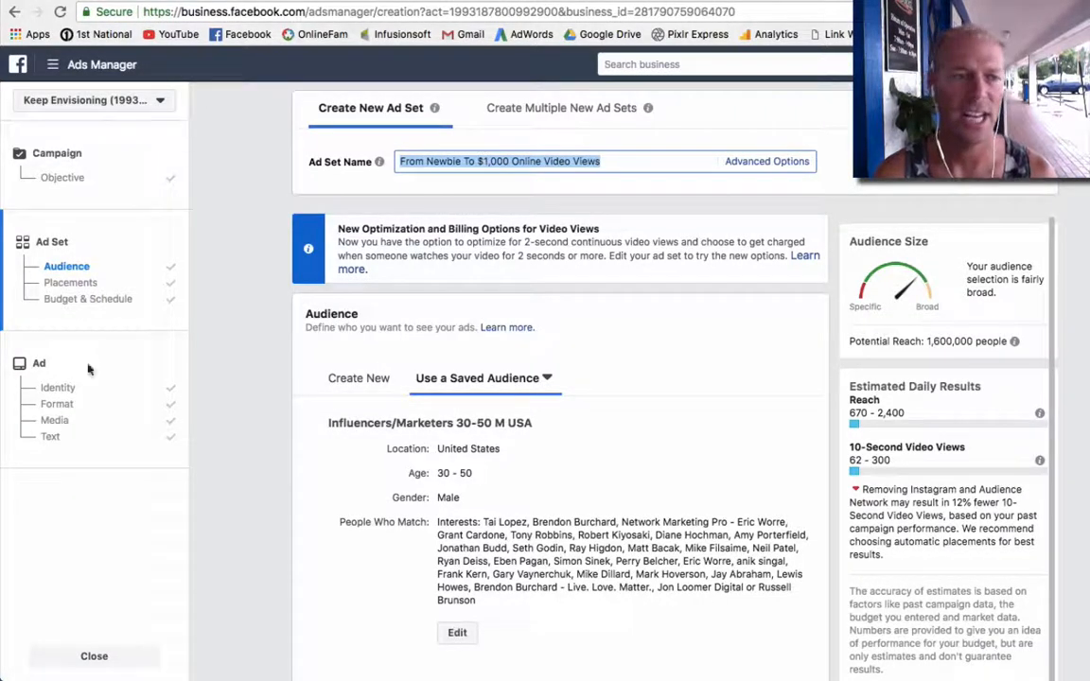
click(60, 387)
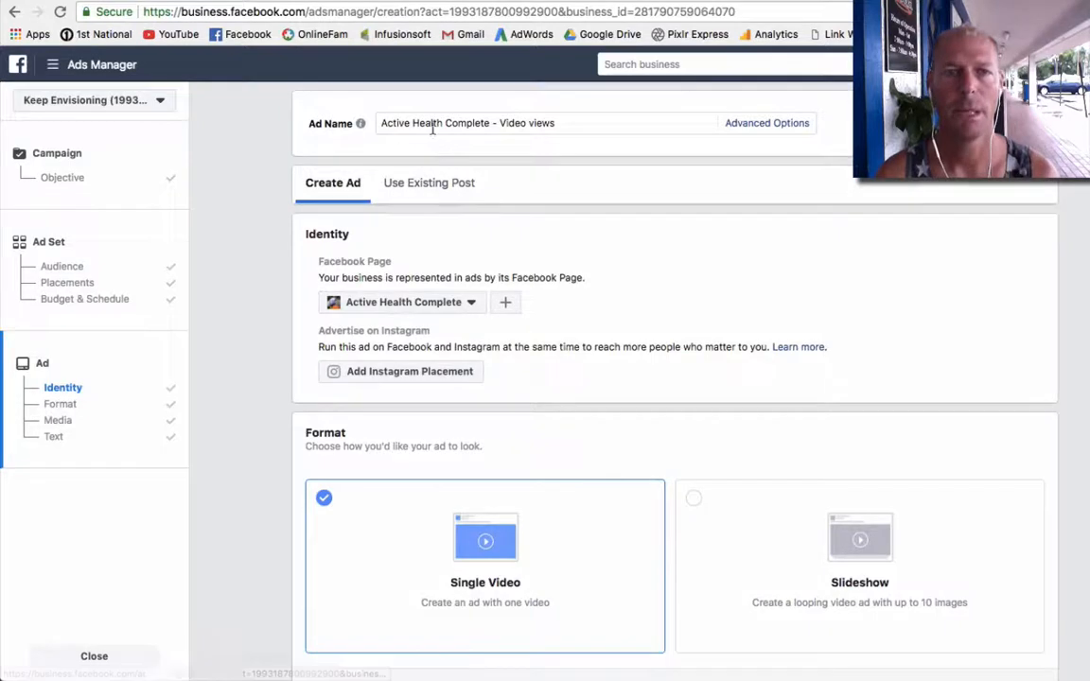
click(433, 126)
triple_click(434, 125)
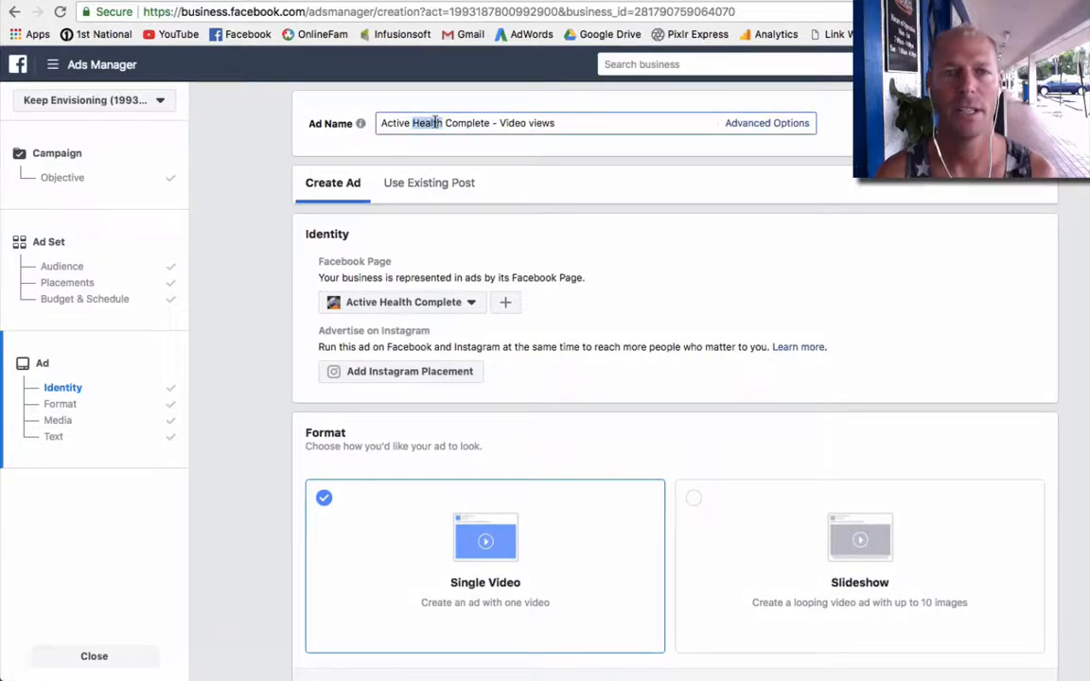
key(ctrl+v)
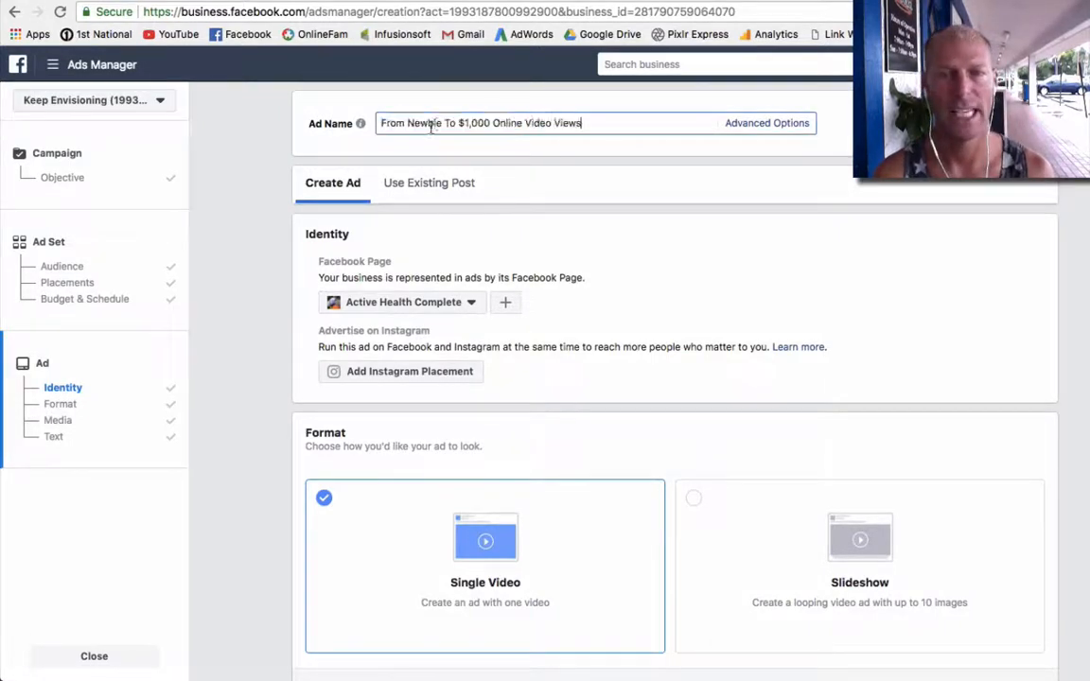
- Set the ad to use an existing post and choose KeepEnvisioning.com as its Facebook Page
click(427, 184)
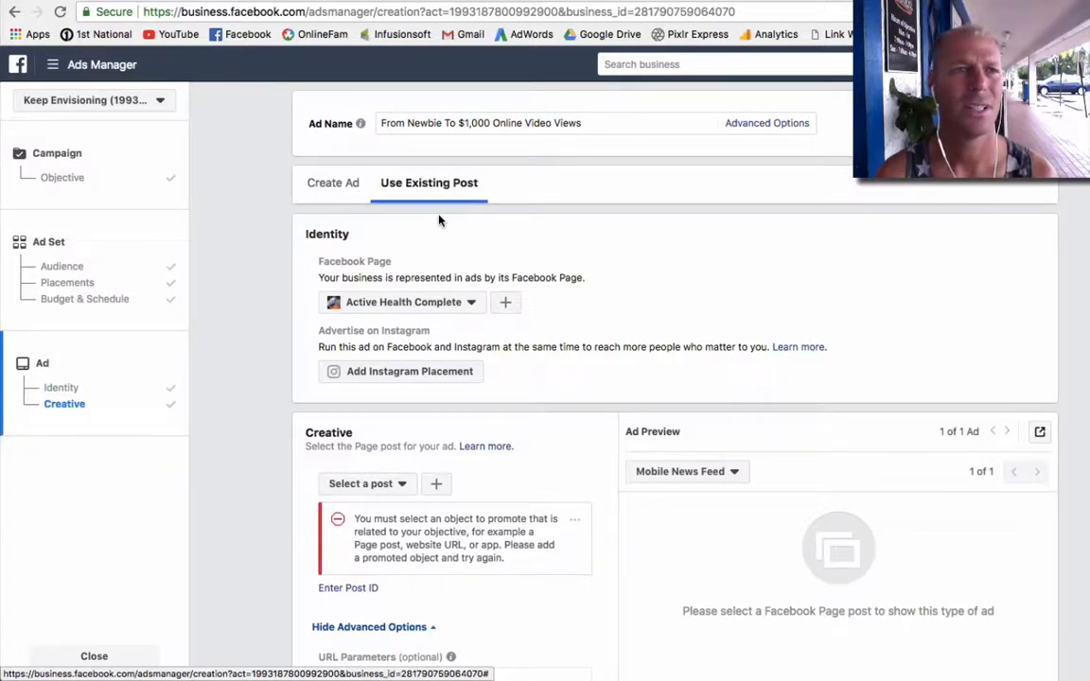
click(472, 303)
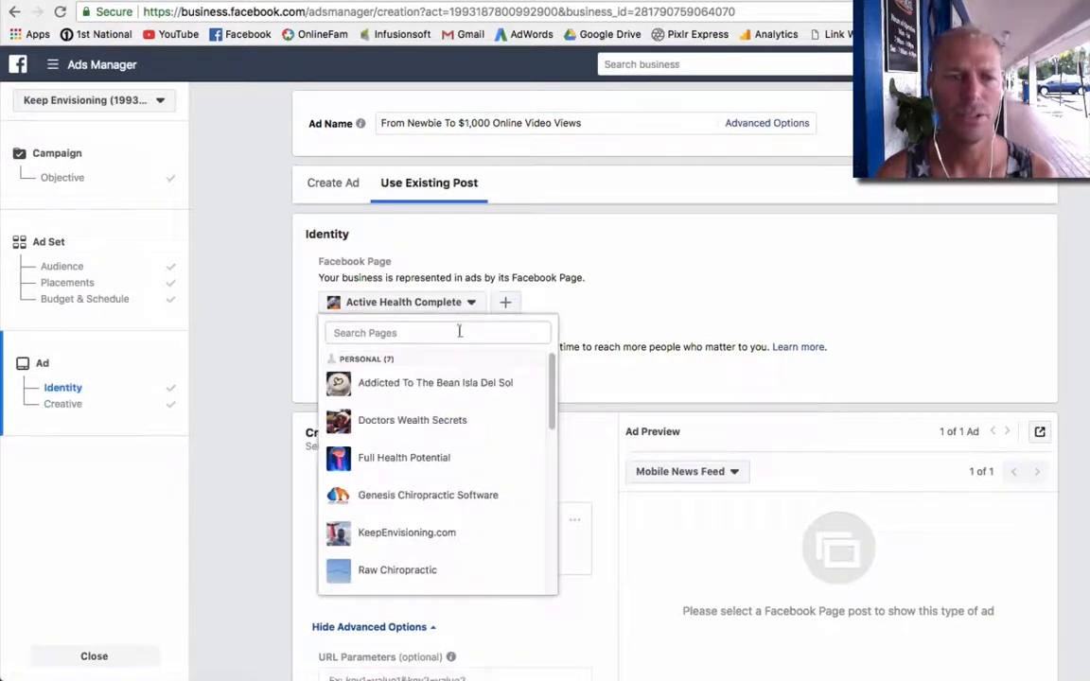
scroll(444, 435, down, 1)
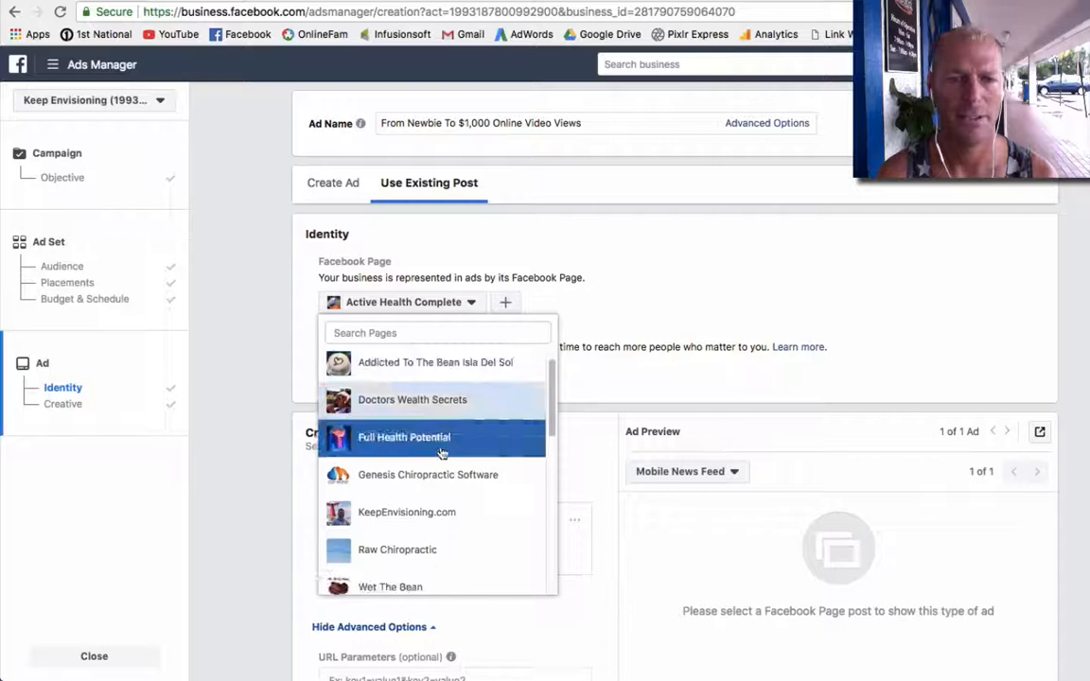
click(433, 513)
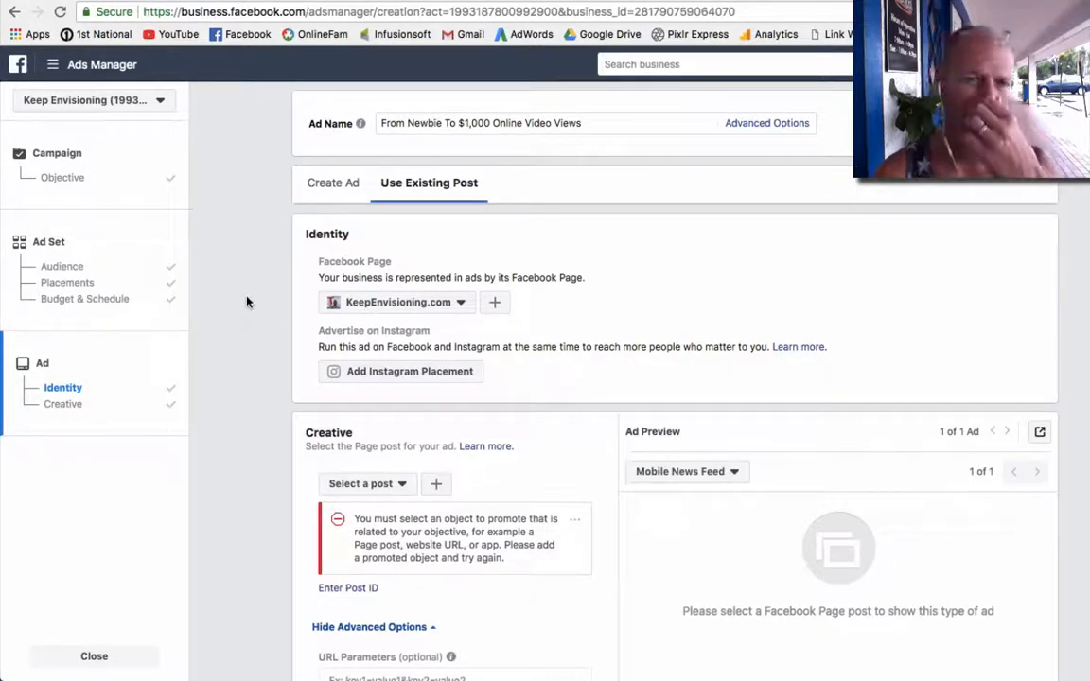
- Select the "From Newbie To $1,000 Online" video post as the ad's creative
scroll(247, 305, down, 1)
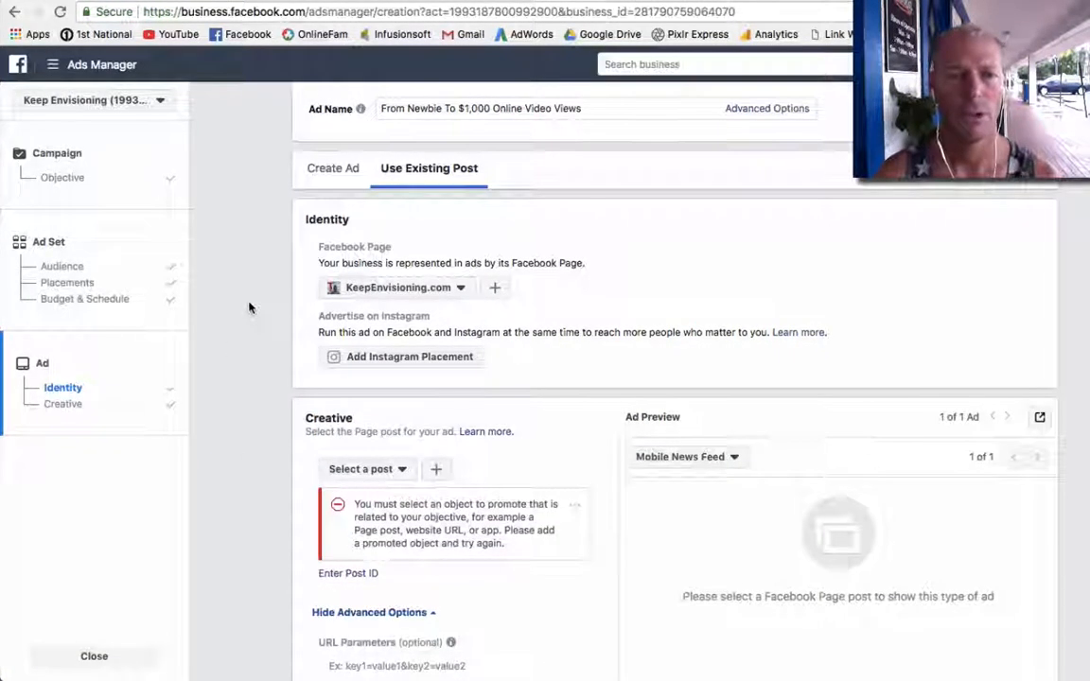
scroll(248, 309, down, 3)
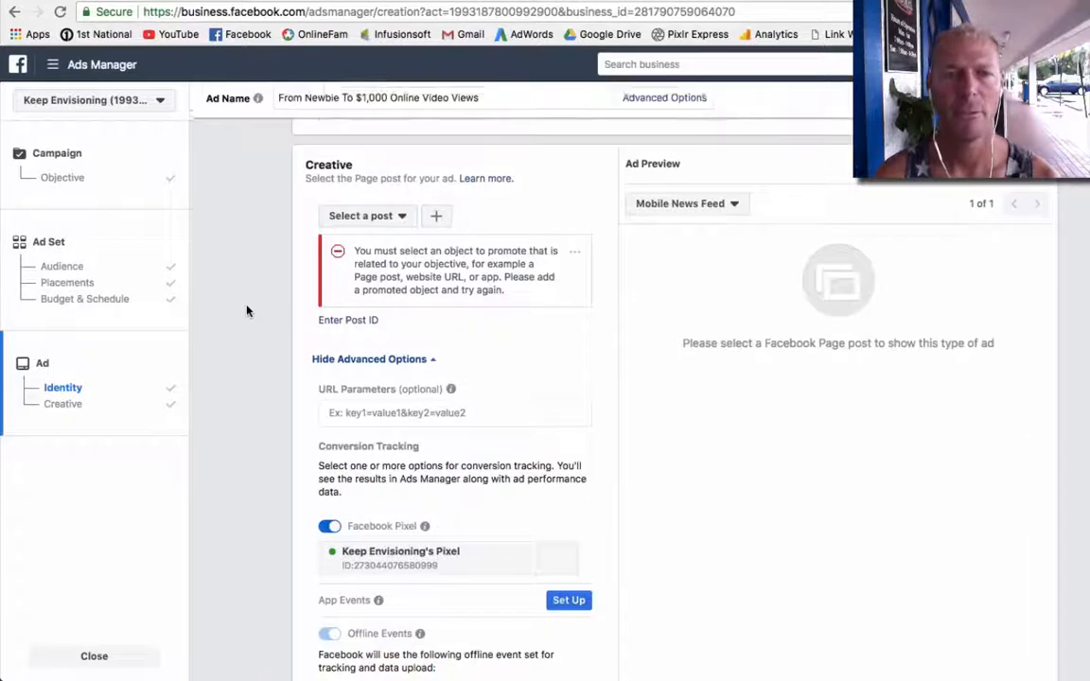
click(401, 217)
click(417, 249)
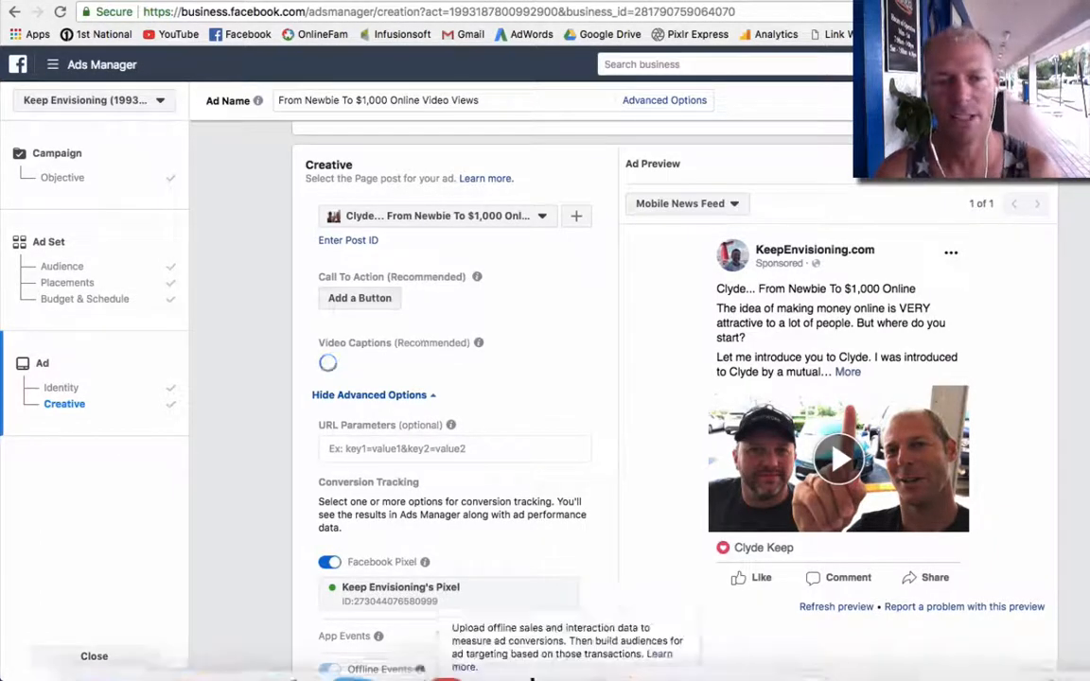
mouse_move(416, 662)
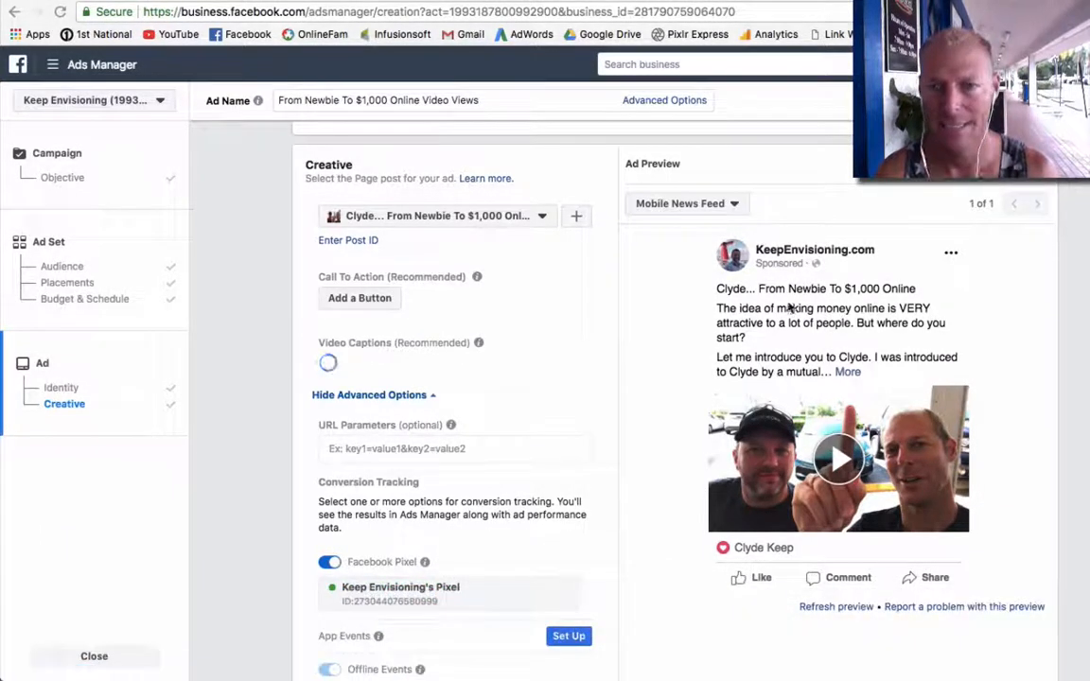
mouse_move(747, 278)
mouse_down()
mouse_move(834, 265)
mouse_move(762, 244)
mouse_move(742, 274)
mouse_up()
key(Escape)
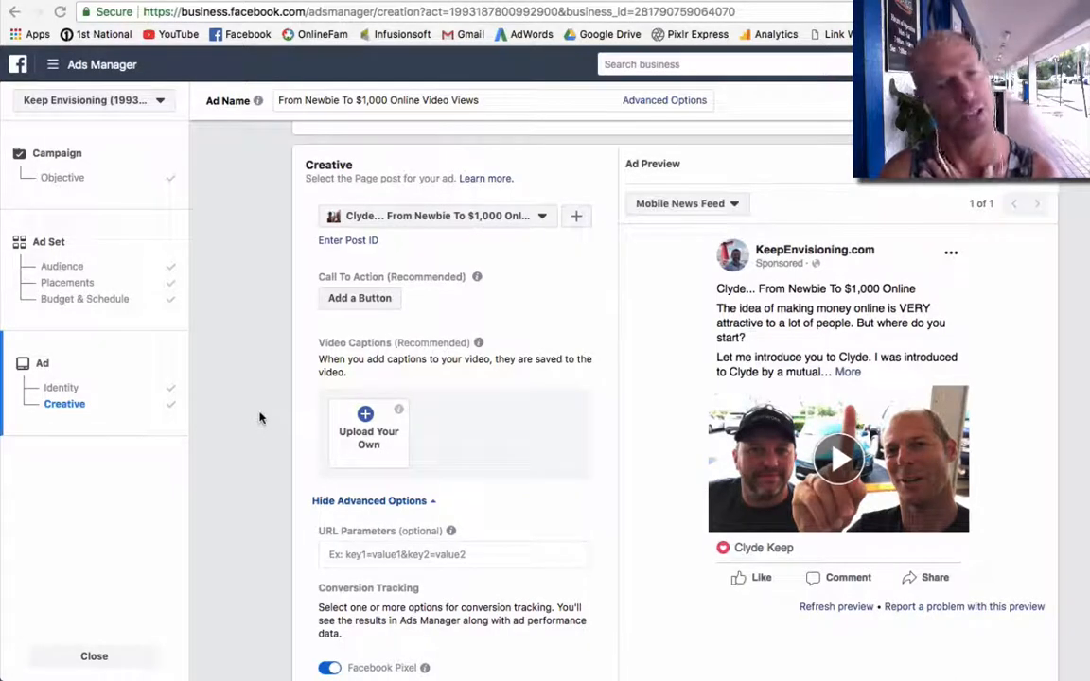
- Fill the ad's URL parameters from the Word document: utm_medium=cpc&utm_source=facebook&utm_campaign={{campaign.name}}&utm_content={{adset. name}}_{{ad.name}}_{{placement}}_{{site_source_name}}
scroll(258, 417, down, 2)
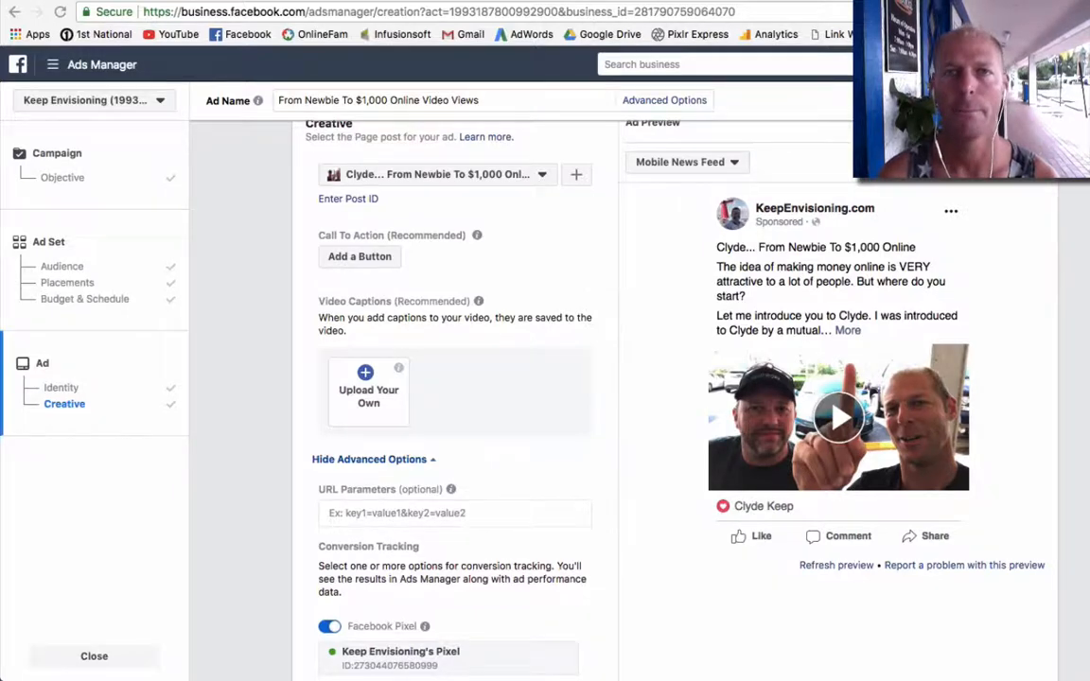
click(730, 7)
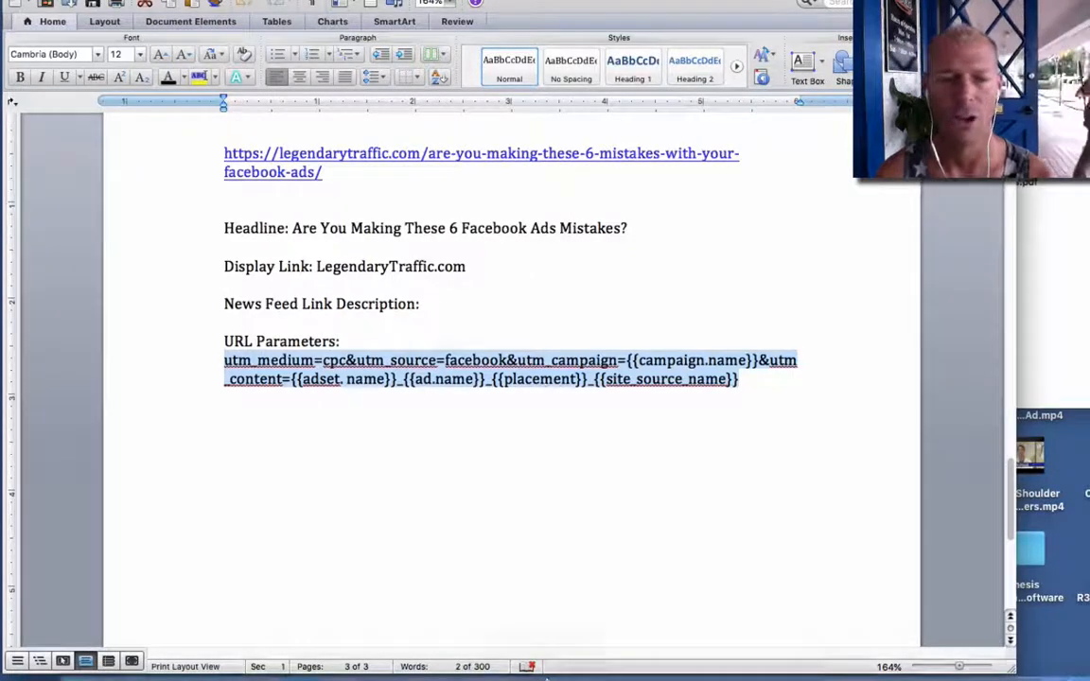
click(379, 627)
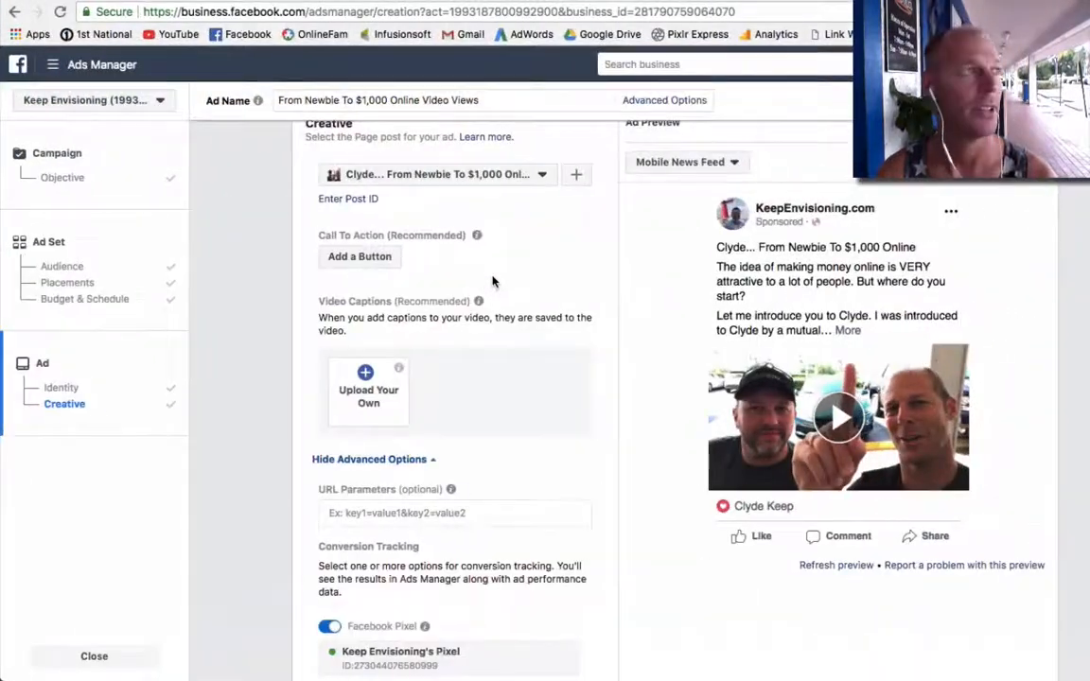
click(342, 512)
text(utm_medium=cpc&utm_source=facebook&utm_campaign={{campaign.name}}&utm_content={{adset.name}}_{{ad.name}}_{{placement}}_{{site_source_name}})
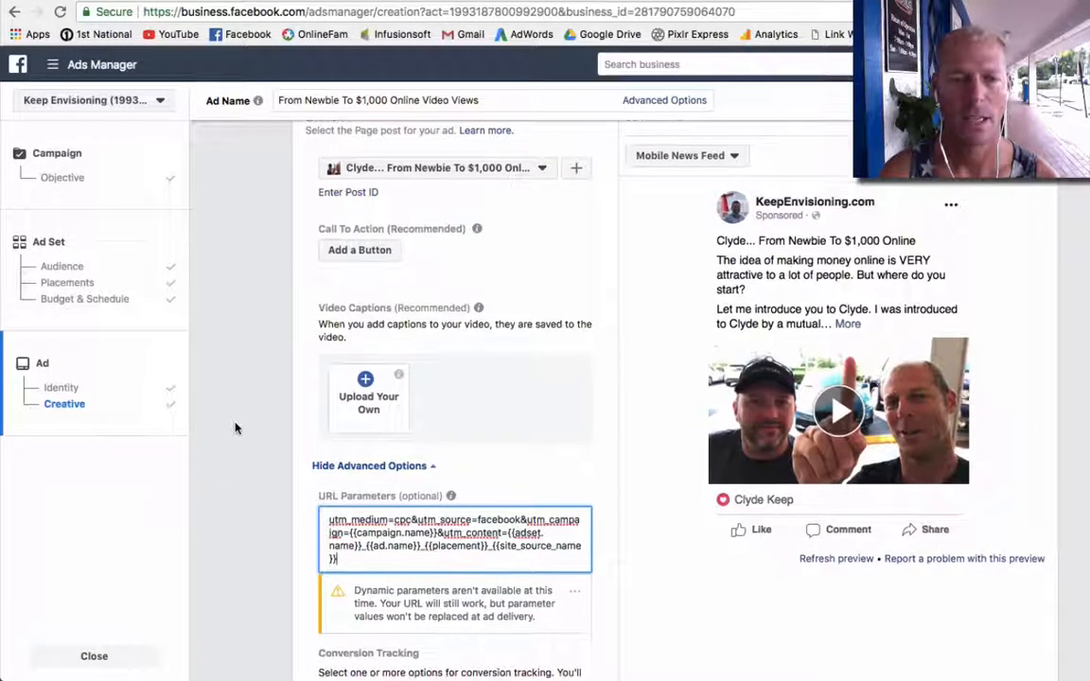
- Review the entered URL parameters and the ad's conversion tracking settings for the Facebook Pixel and offline events
scroll(234, 435, down, 1)
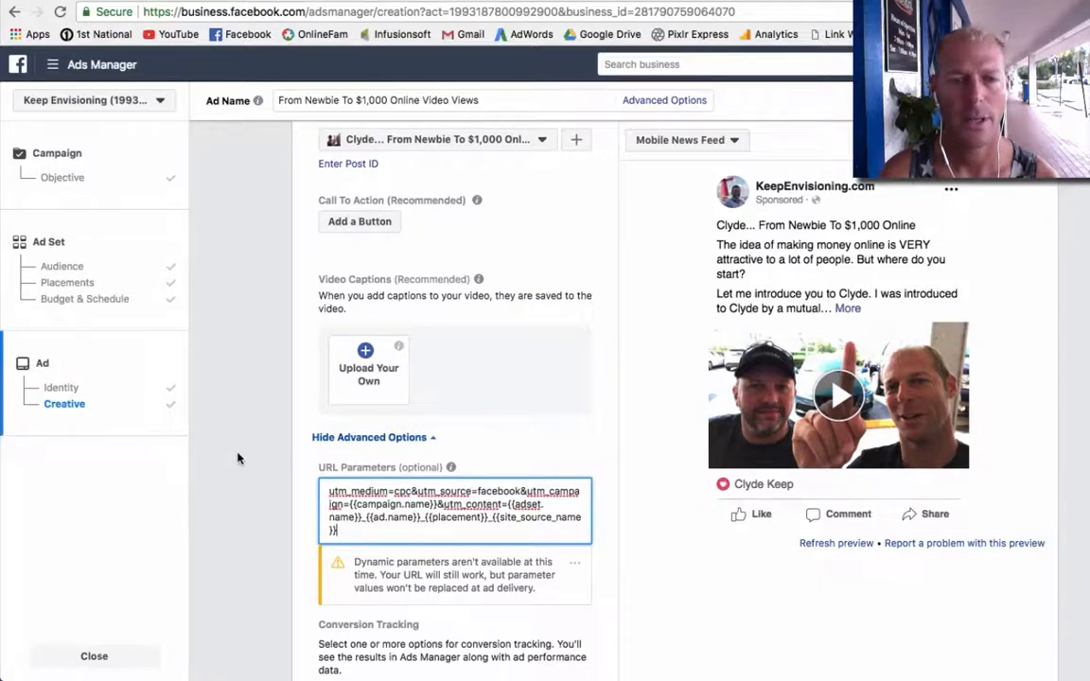
scroll(215, 451, down, 1)
scroll(215, 451, up, 1)
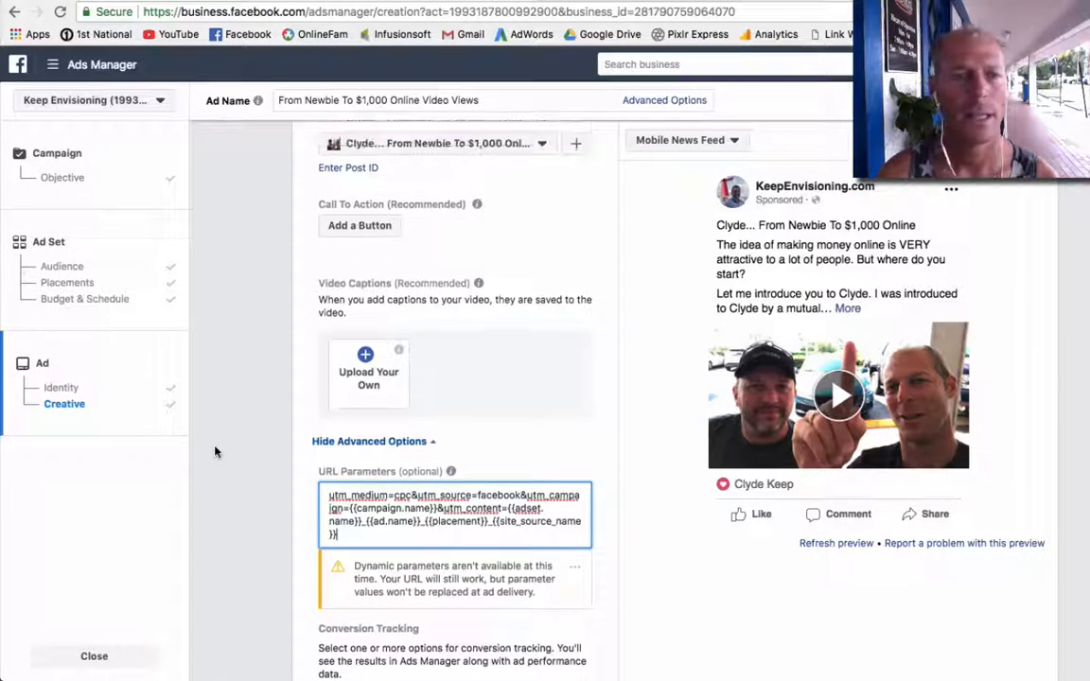
scroll(241, 443, down, 10)
scroll(243, 445, down, 1)
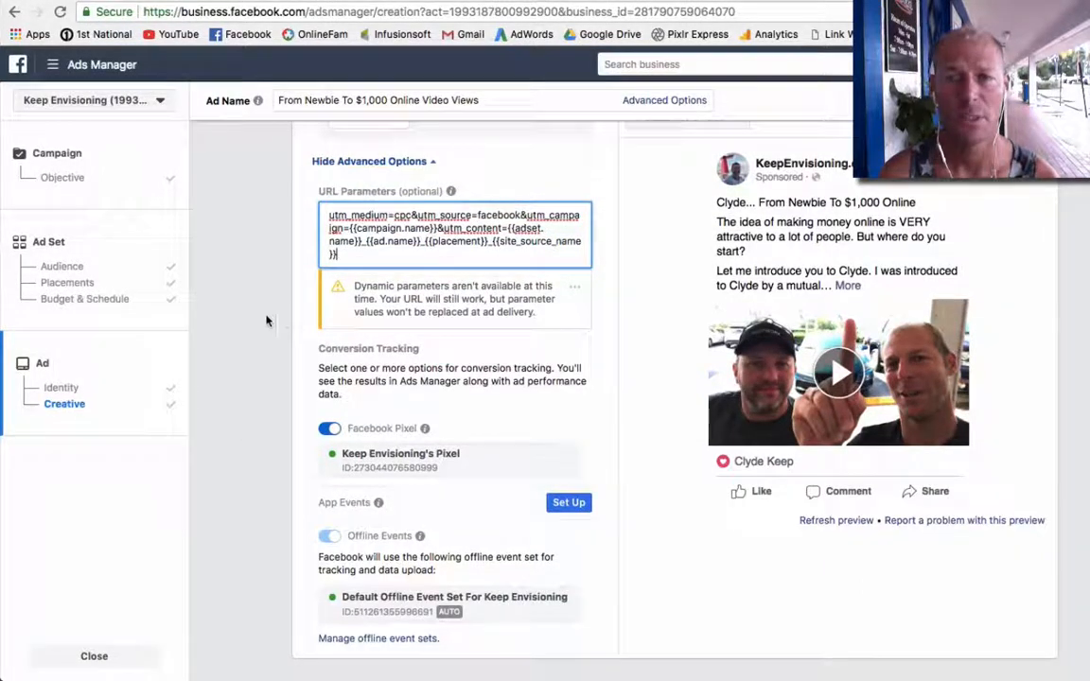
- Review the ad's identity, selected post, URL parameters and Mobile News Feed preview before submission
scroll(242, 328, down, 5)
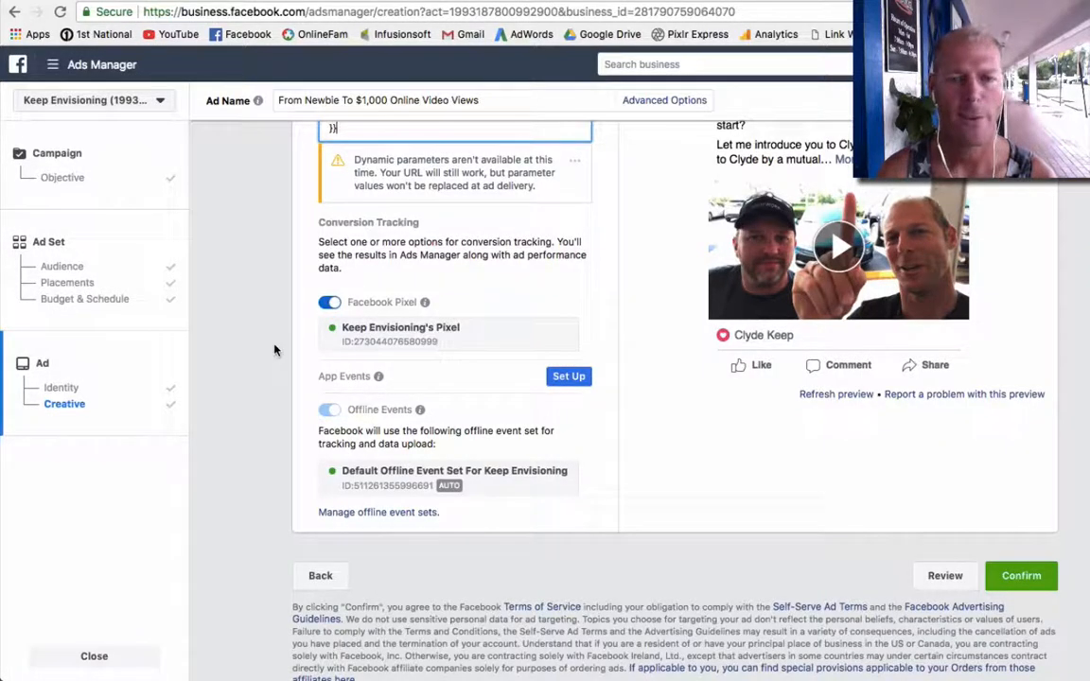
scroll(275, 349, up, 10)
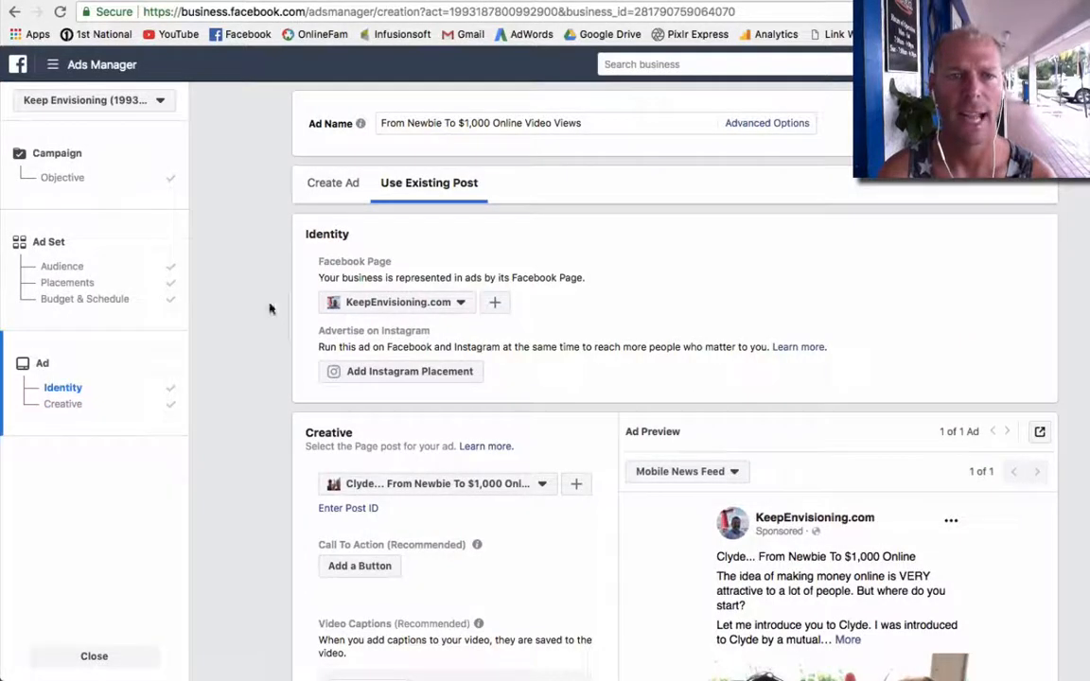
scroll(258, 328, down, 3)
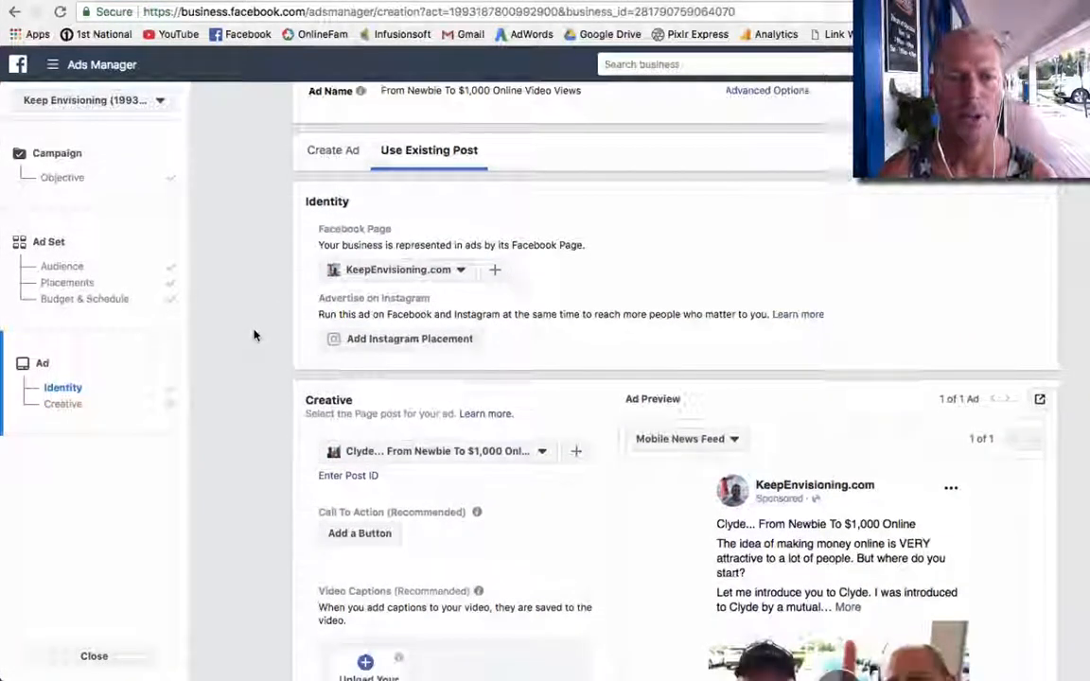
scroll(278, 429, down, 1)
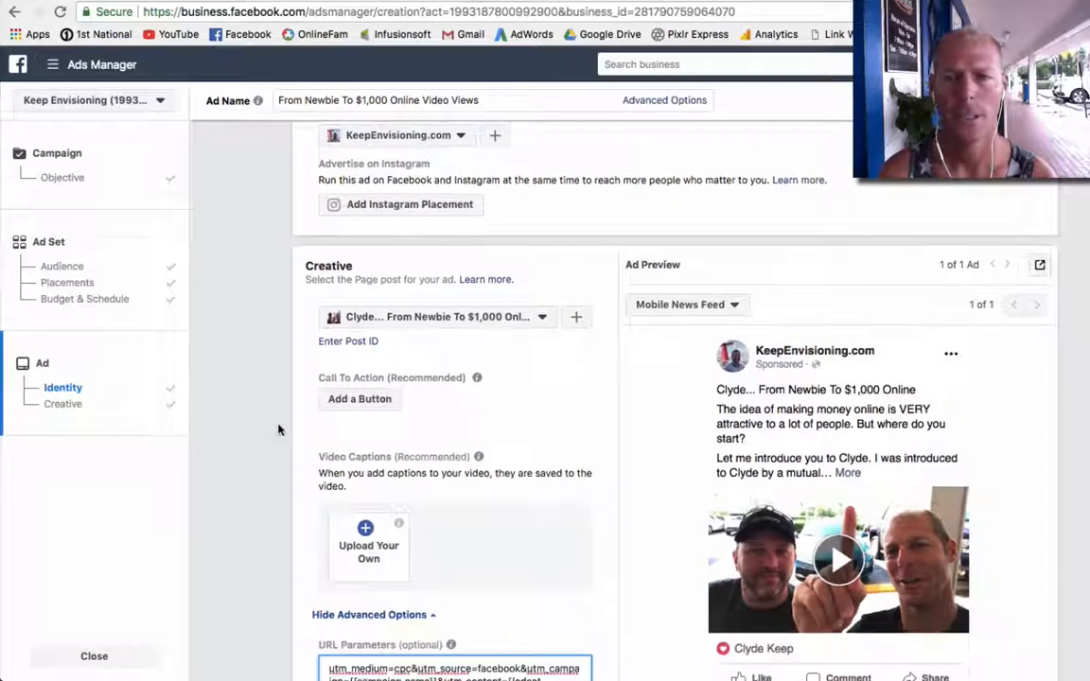
scroll(274, 425, down, 2)
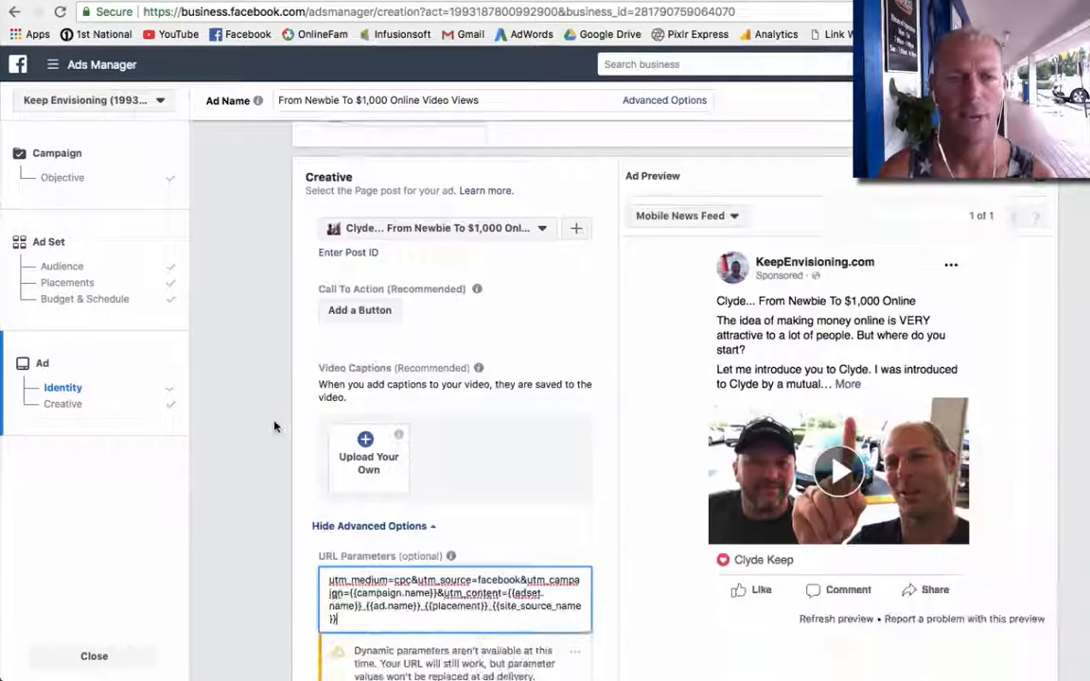
scroll(269, 426, down, 1)
mouse_move(857, 356)
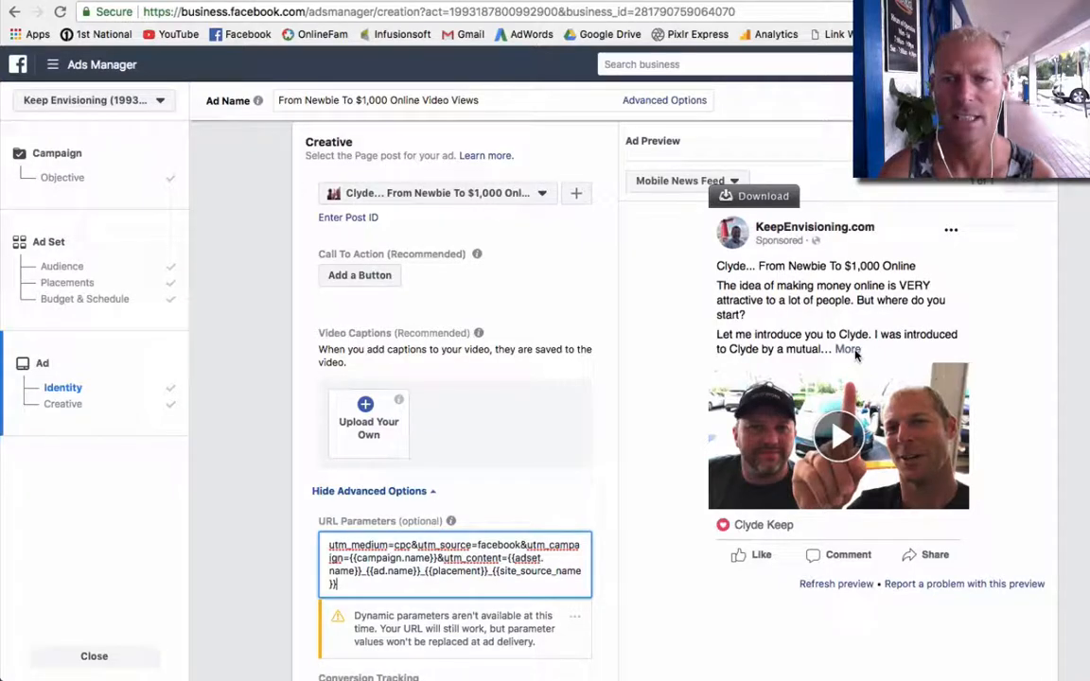
- Confirm the finished "From Newbie To $1,000 Online Video Views" ad to submit the campaign
scroll(247, 418, down, 1)
scroll(247, 418, down, 3)
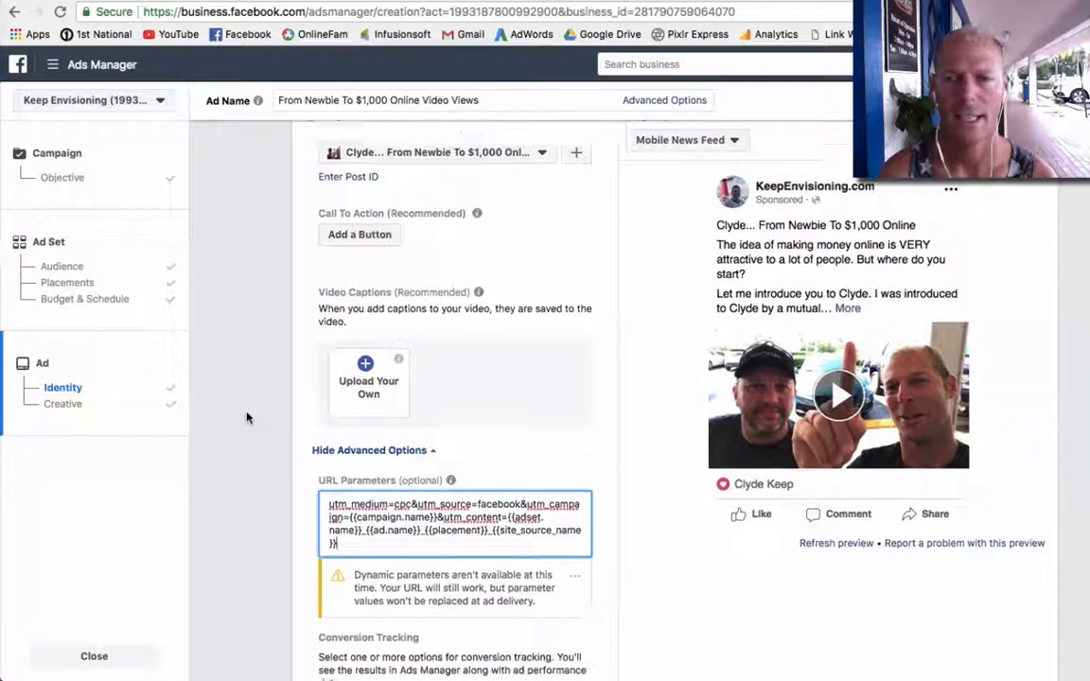
scroll(246, 418, down, 6)
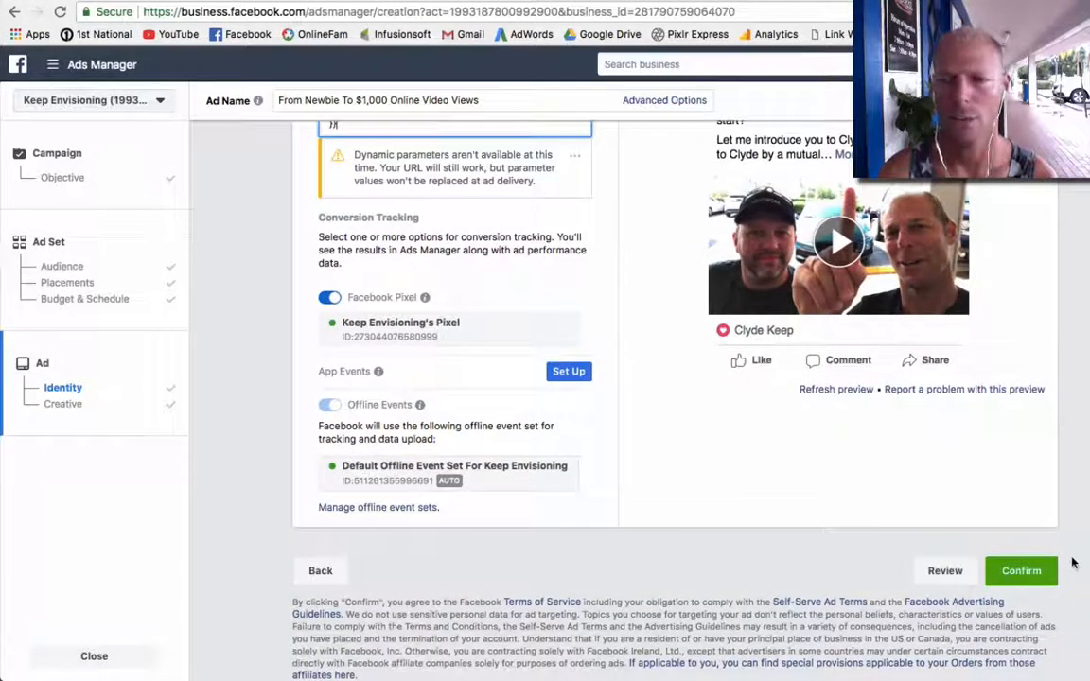
click(1024, 572)
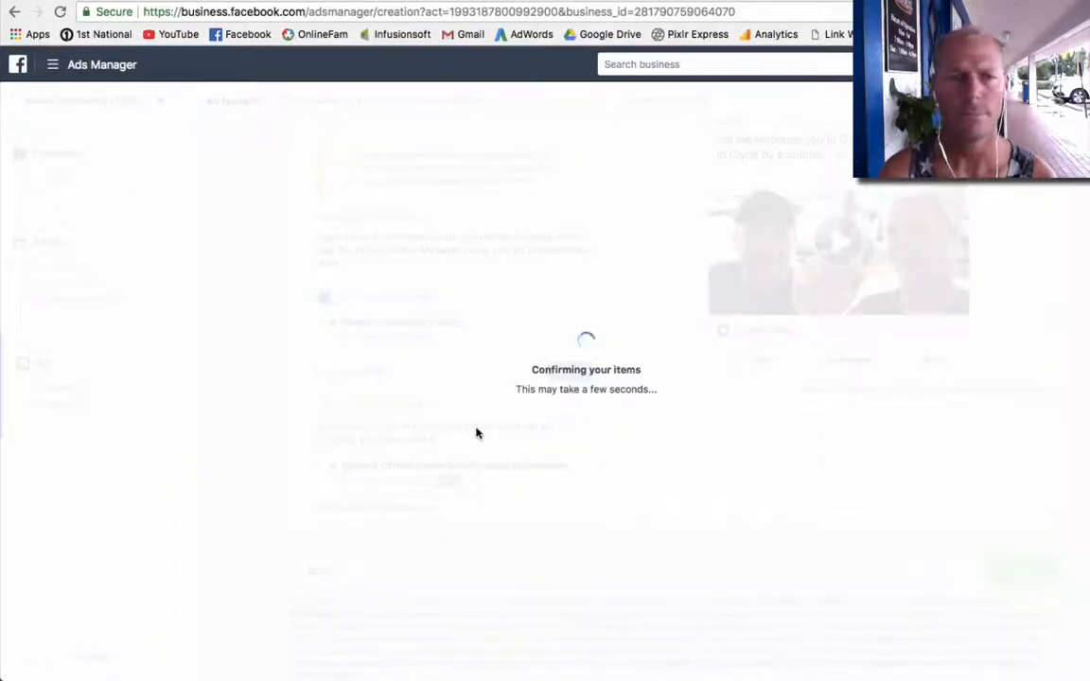